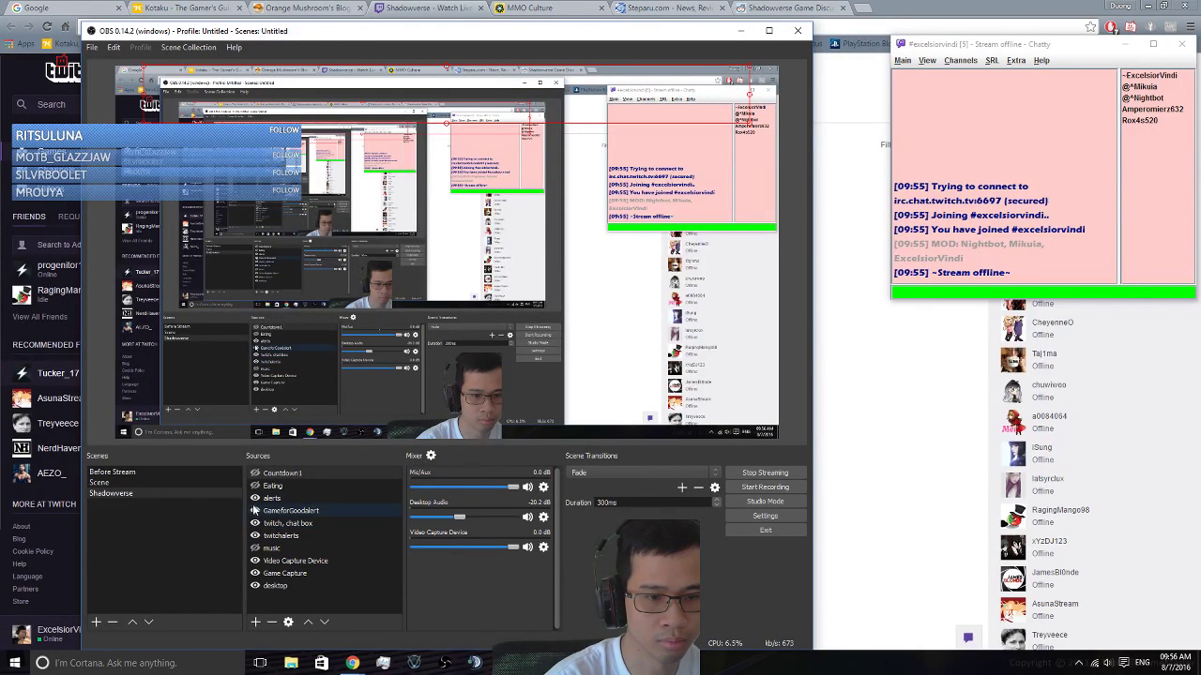
Step: With Game Capture selected, close the chat window and minimize the browser to reveal the desktop
left_click(255, 574)
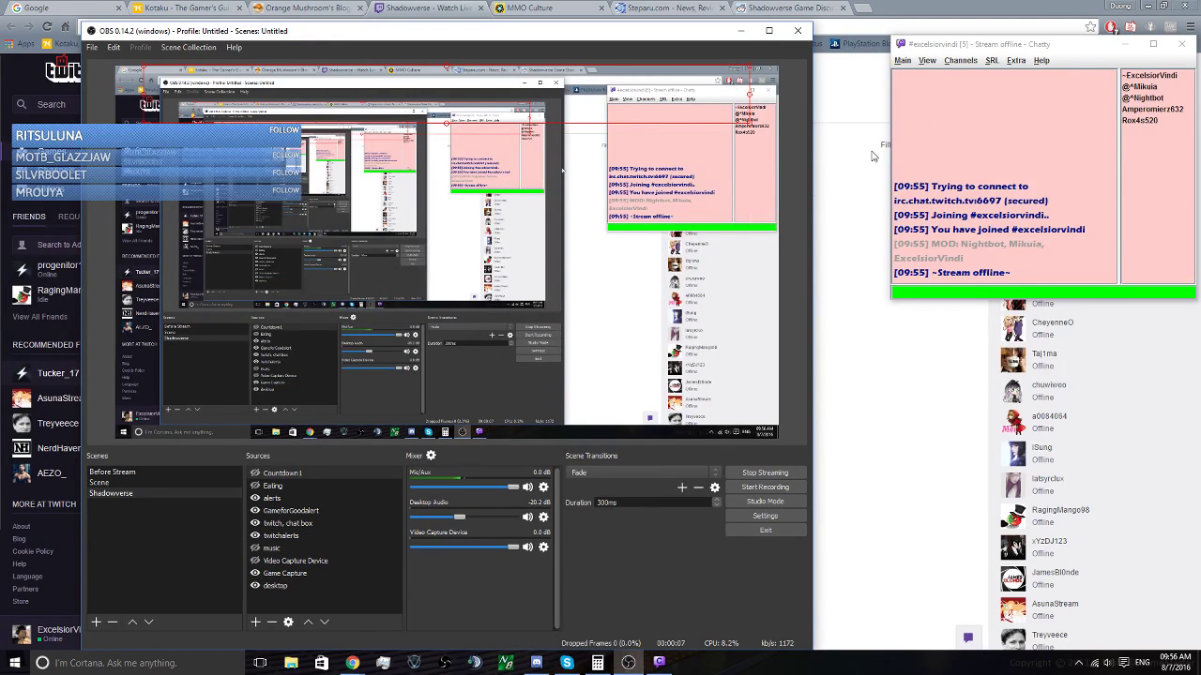
left_click(1126, 44)
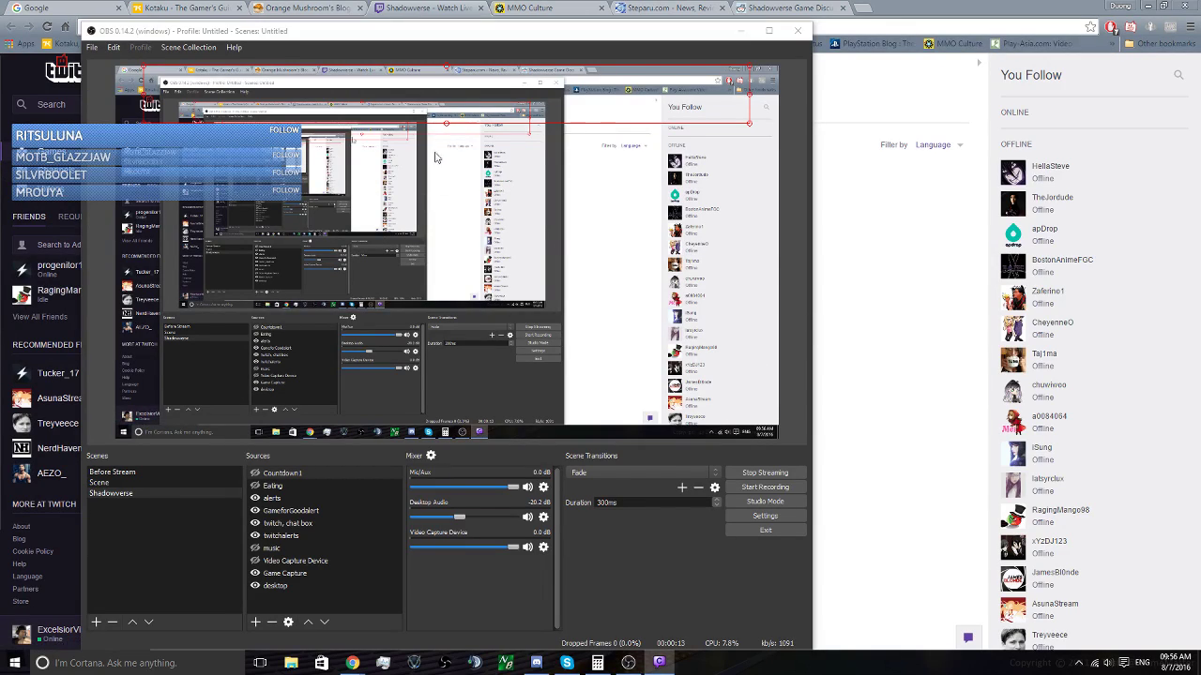
left_click(1149, 7)
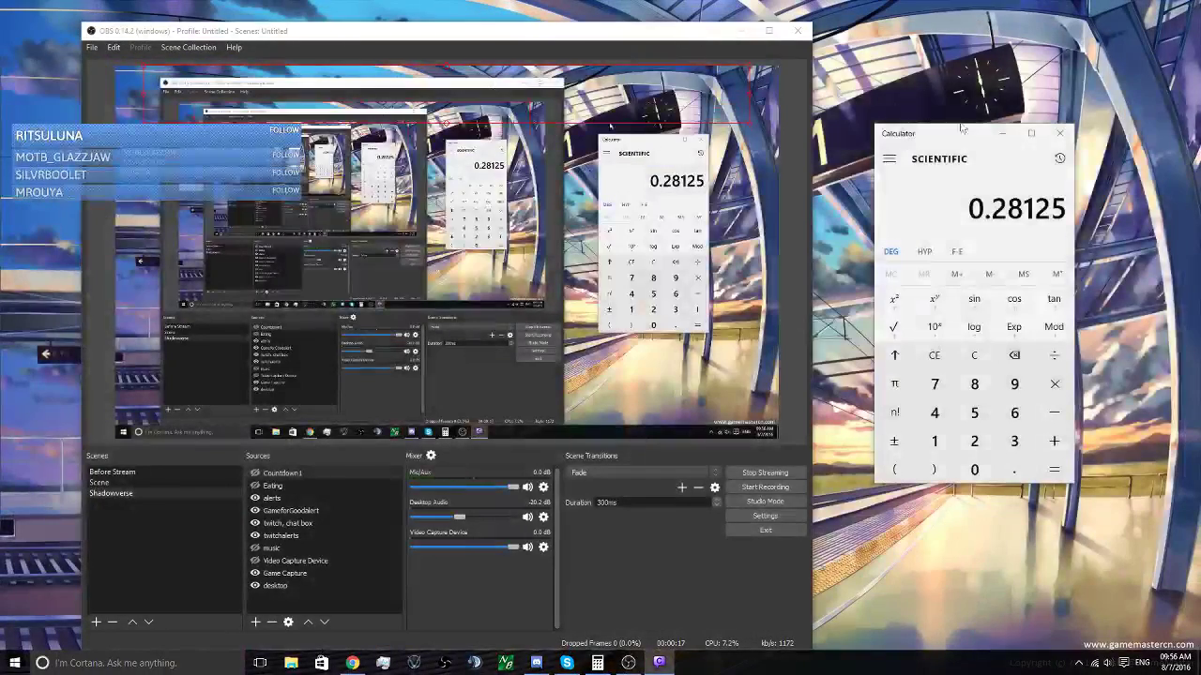
Step: Close the Calculator, select the desktop source, and move the OBS window nearer the screen centre
left_click(1060, 133)
left_click_drag(655, 39, 714, 29)
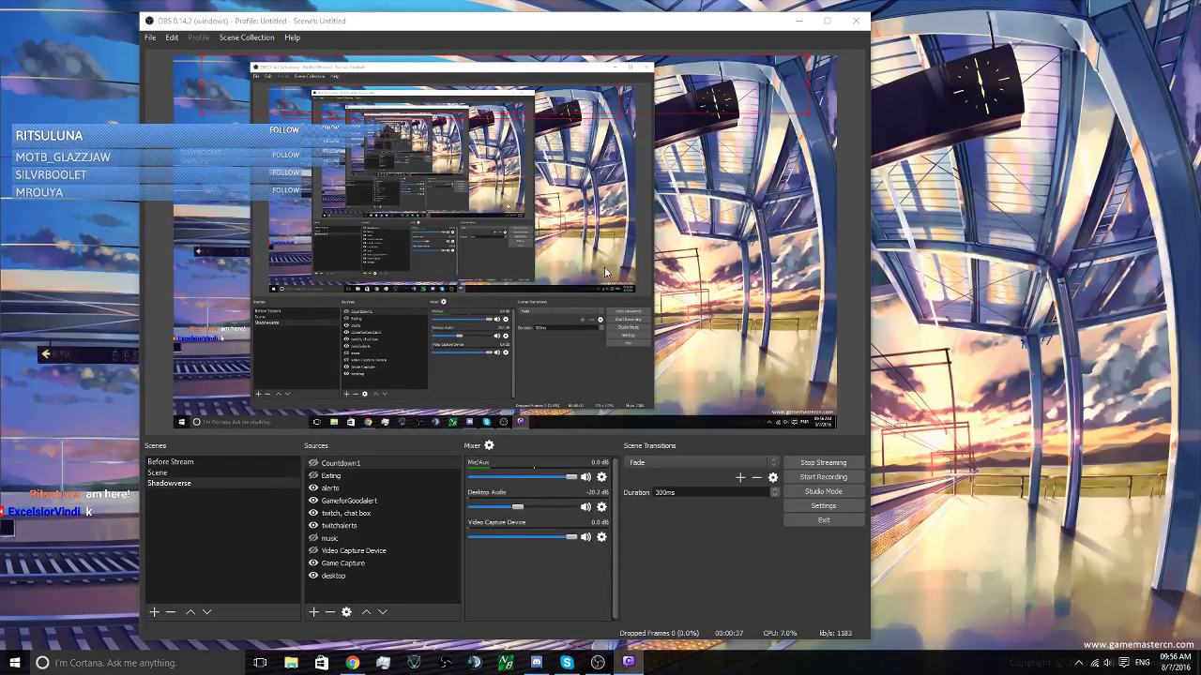
left_click(567, 29)
left_click_drag(567, 28, 608, 34)
left_click(356, 583)
left_click(357, 583)
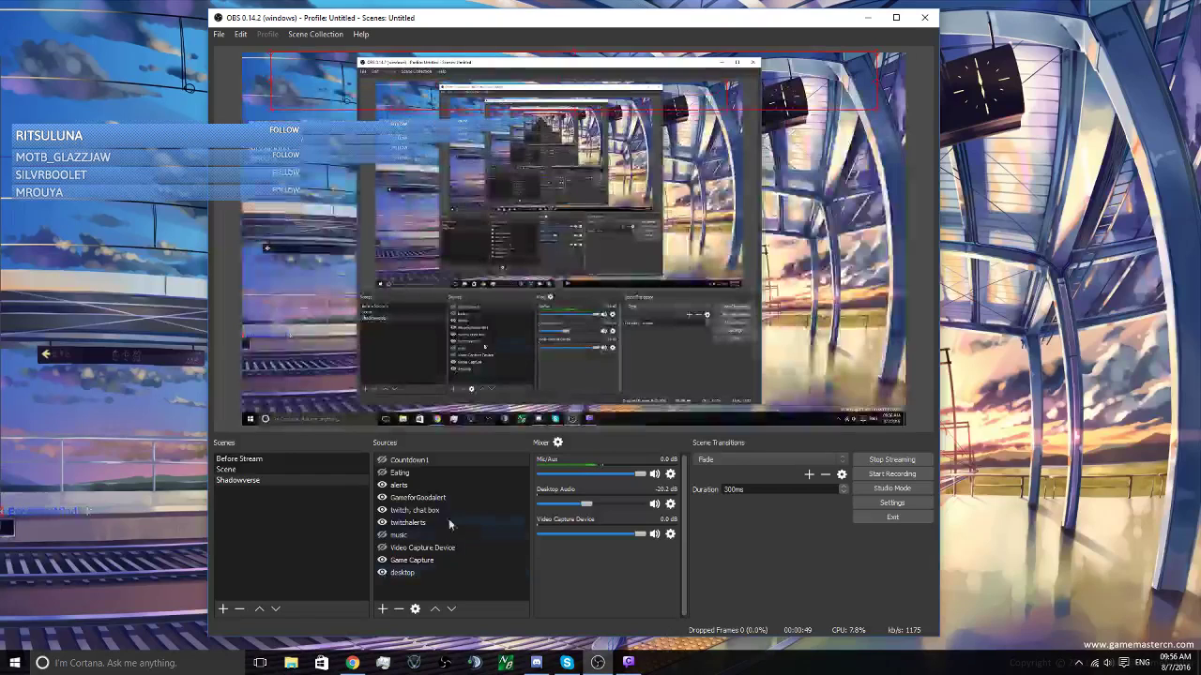
mouse_move(698, 28)
left_mouse_down()
mouse_move(749, 26)
mouse_move(710, 23)
left_mouse_up()
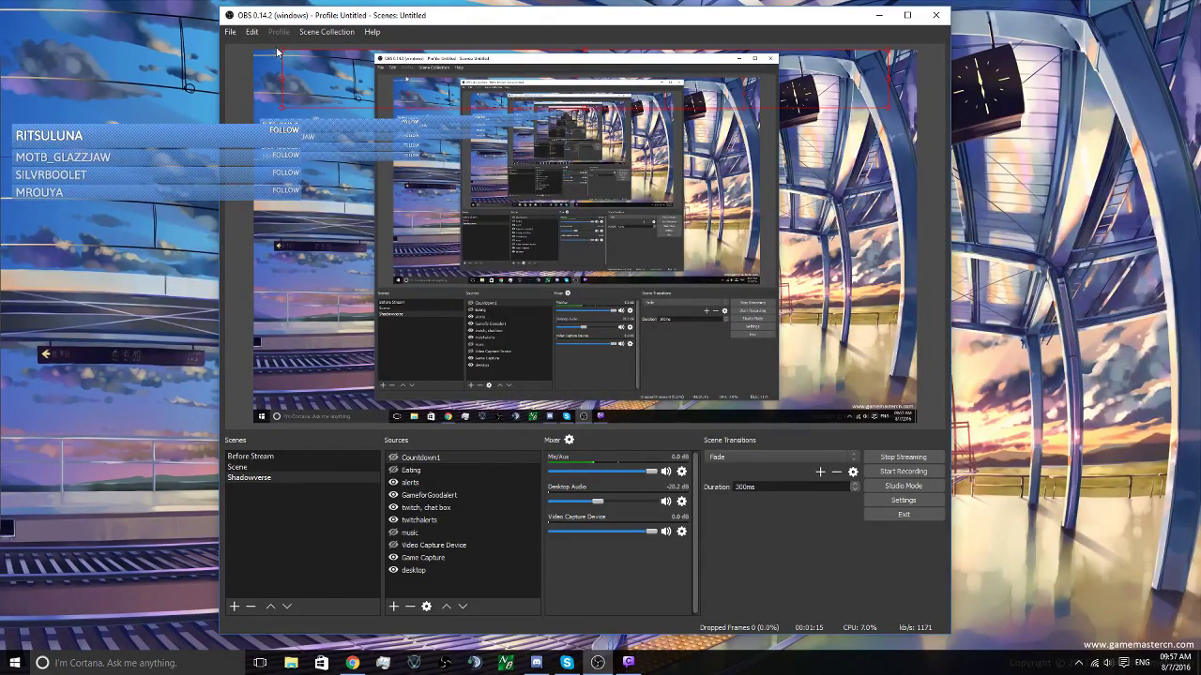
Step: Open File > Settings on the Output page, keeping audio bitrate at 160
left_click(230, 33)
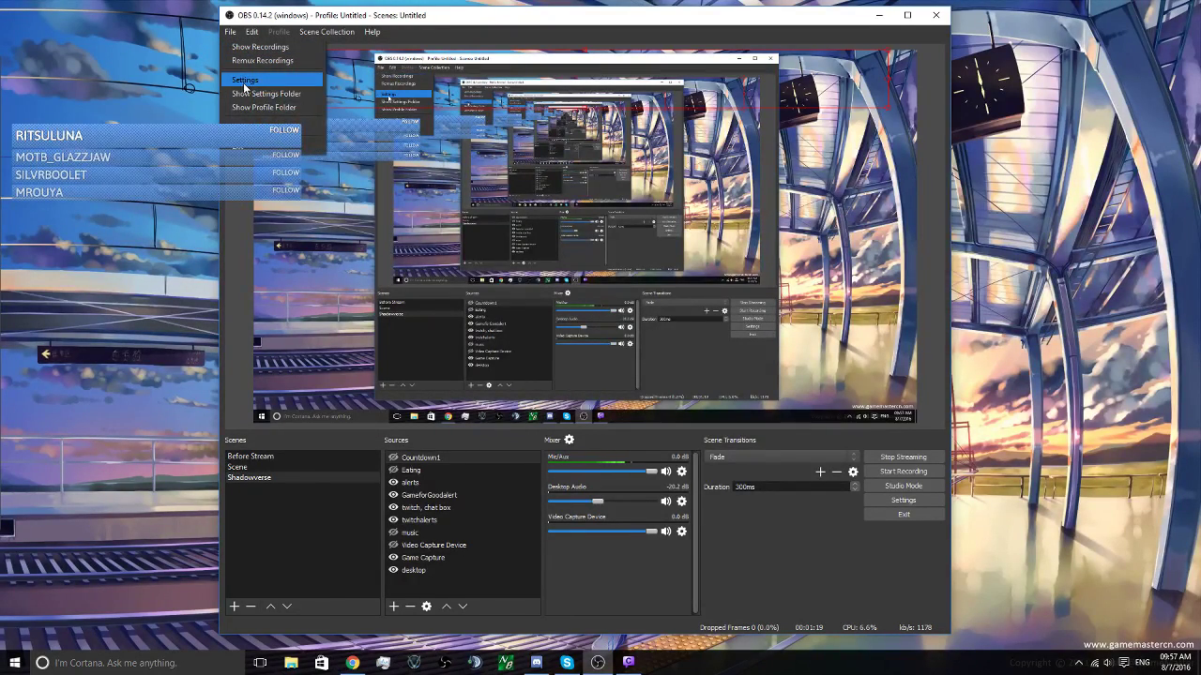
left_click(245, 83)
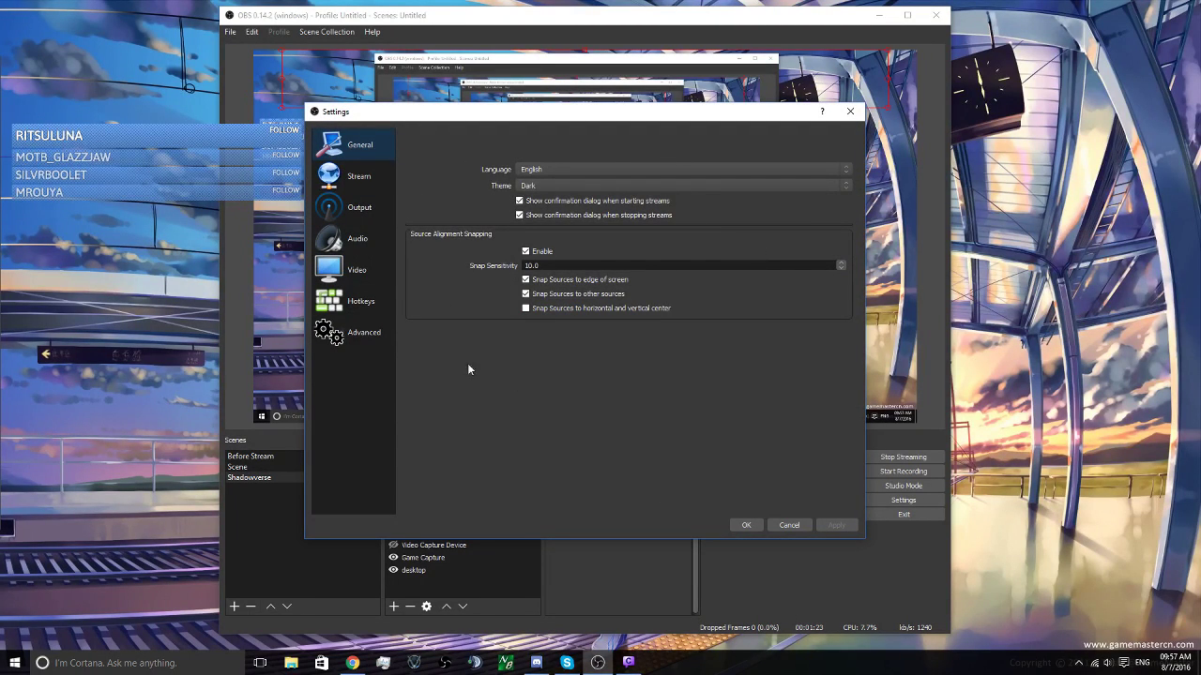
left_click(364, 178)
left_click(379, 210)
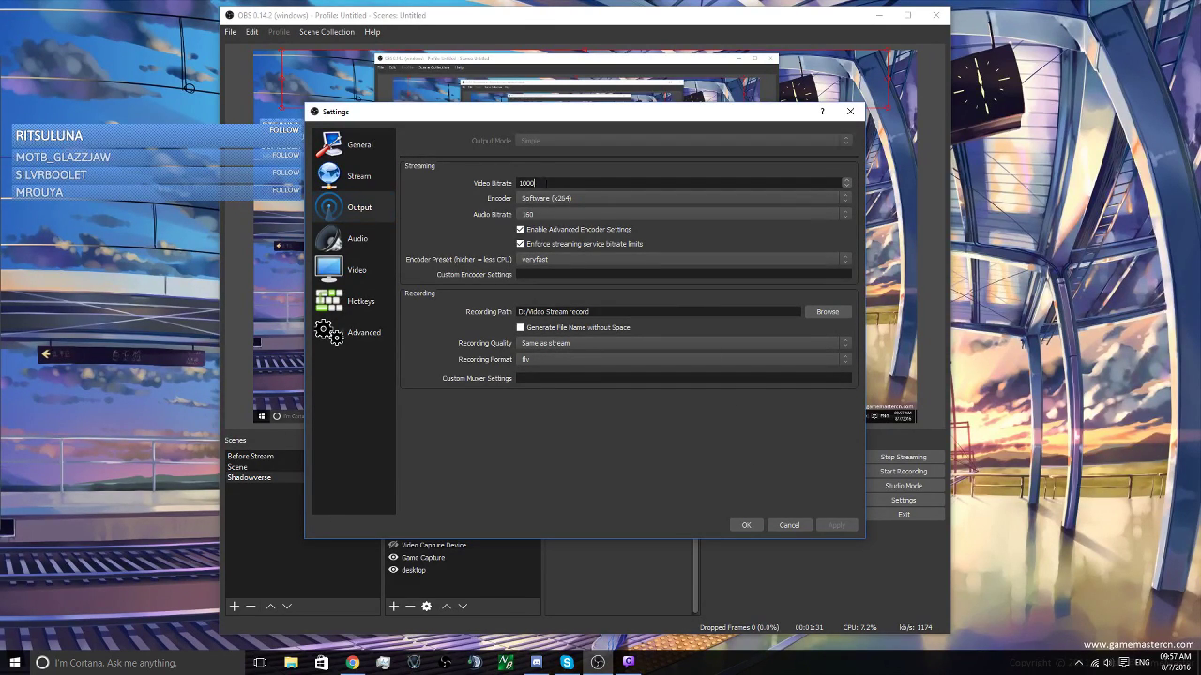
left_click(560, 214)
left_click(560, 214)
Step: Keep the encoder preset at veryfast and start editing the Video Bitrate field
left_click(553, 260)
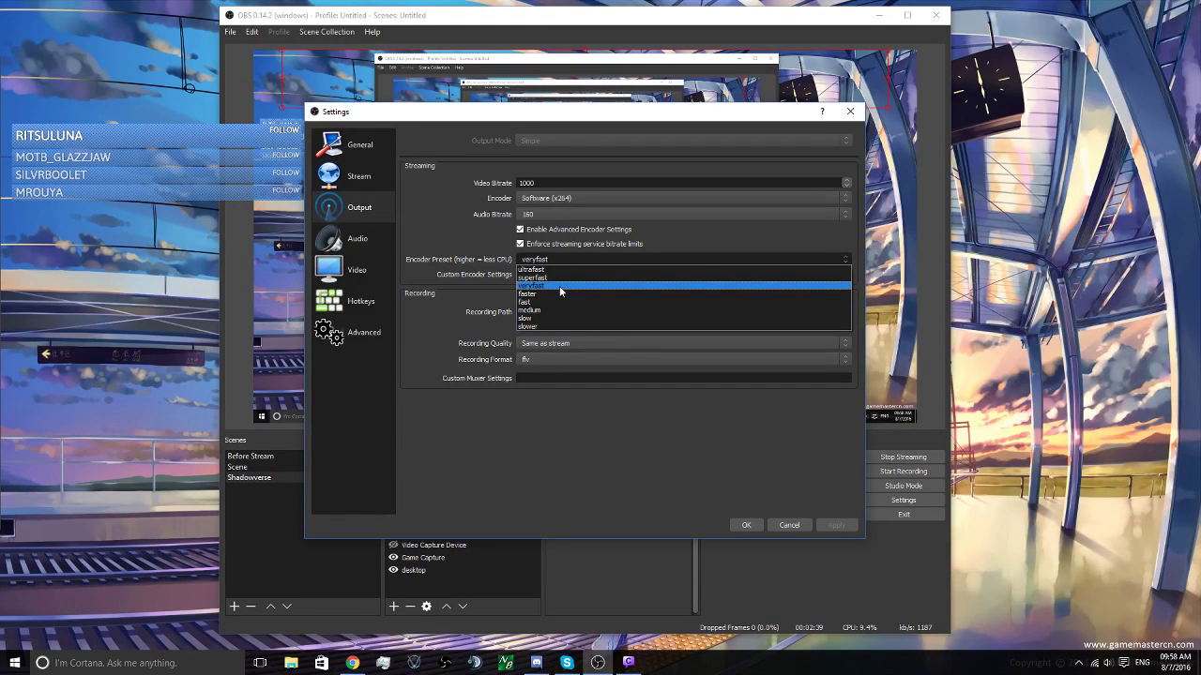
left_click(559, 286)
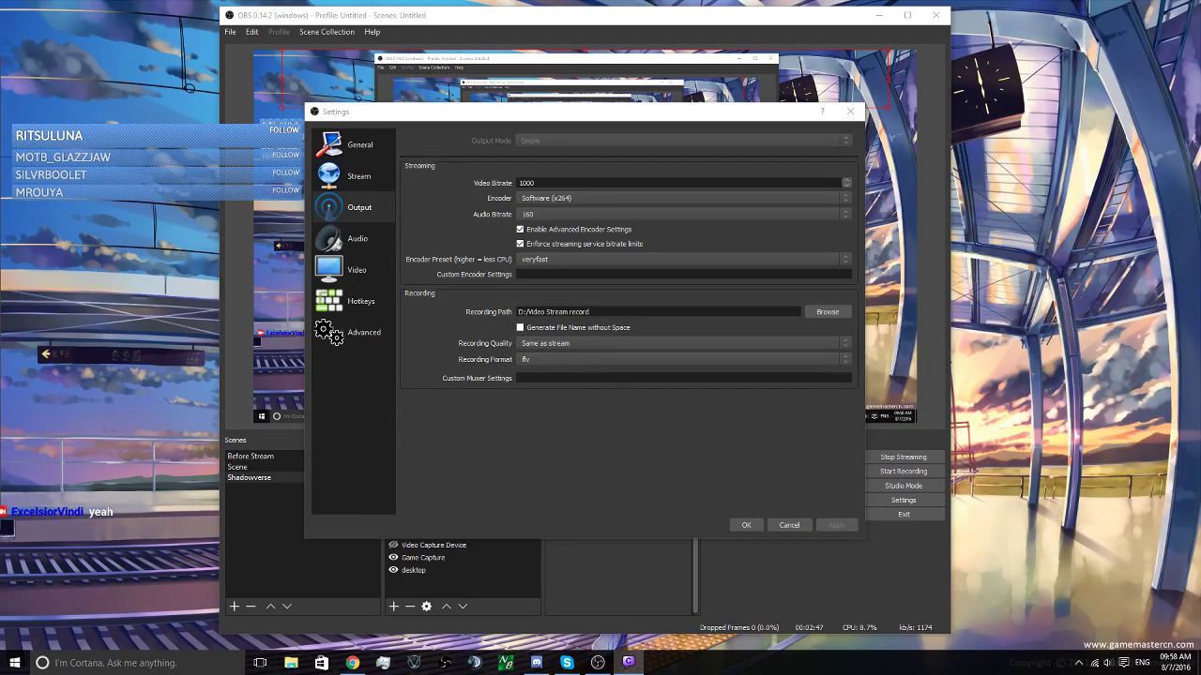
left_click(580, 469)
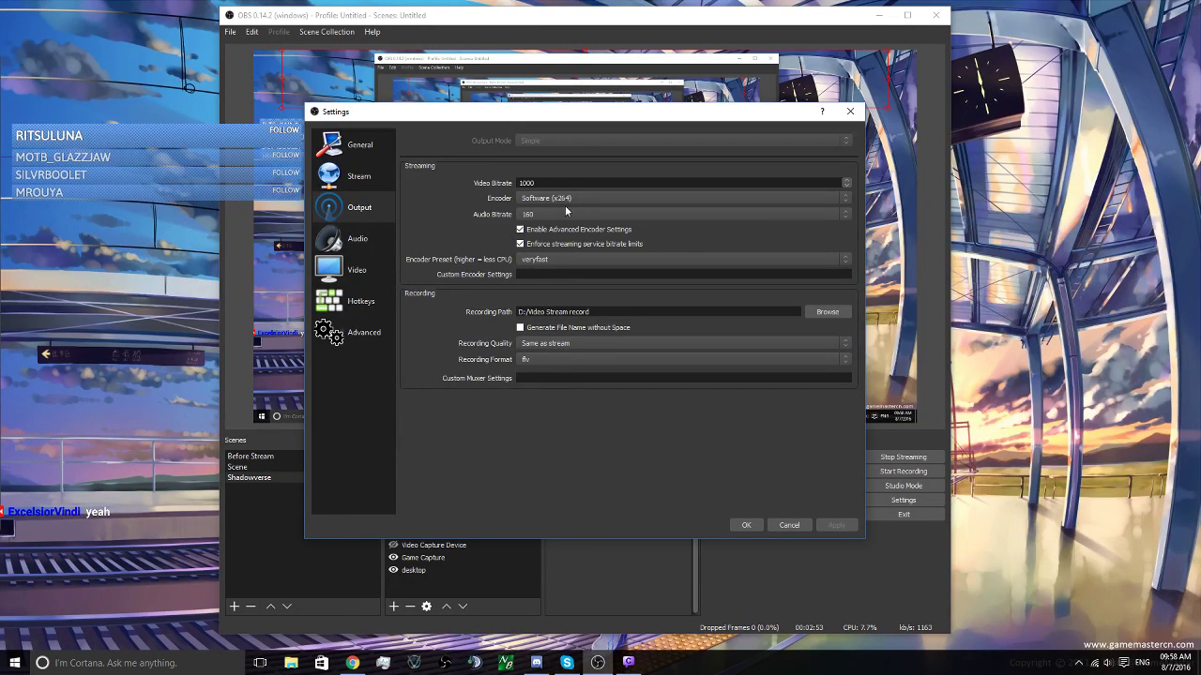
left_click(561, 259)
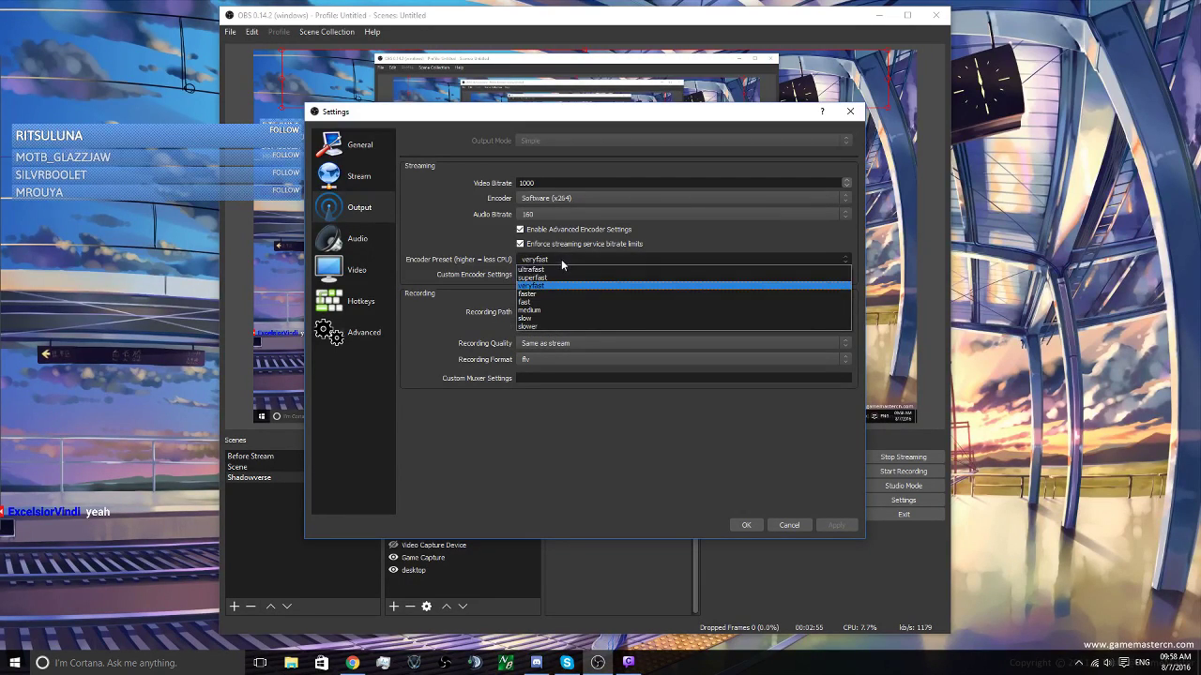
left_click(552, 284)
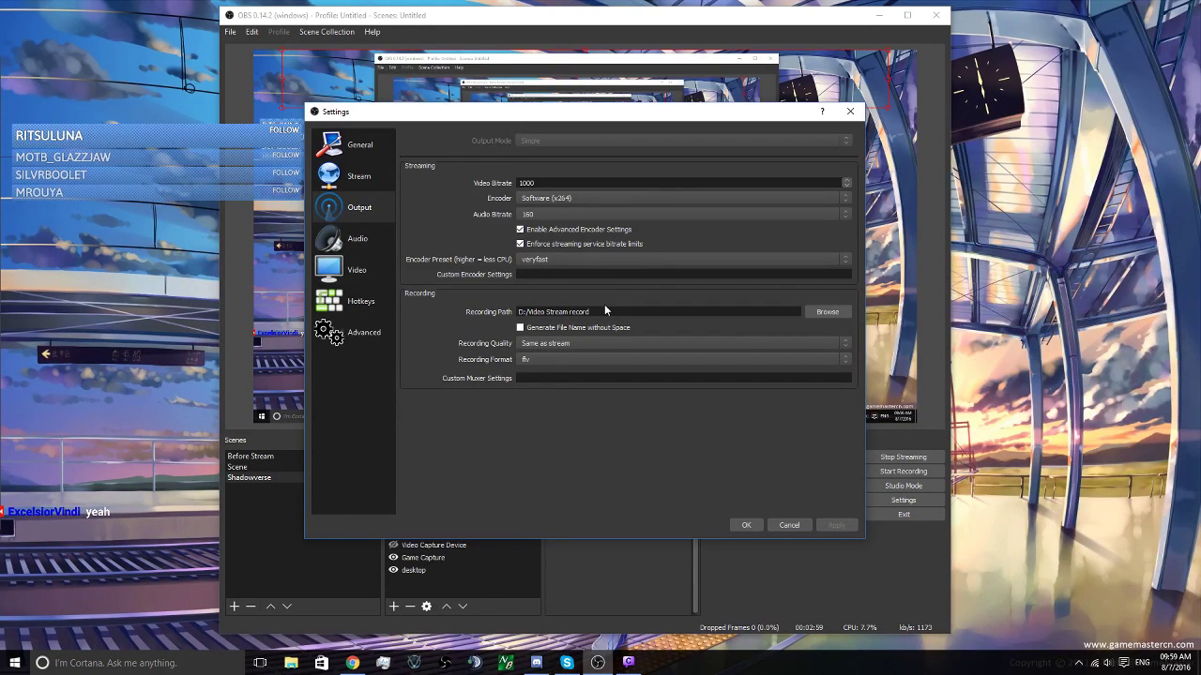
left_click(548, 183)
Step: Try 2500 as Video Bitrate, change it back to 1000, and apply the settings
key("BackSpace")
key("BackSpace")
key("BackSpace")
key("BackSpace")
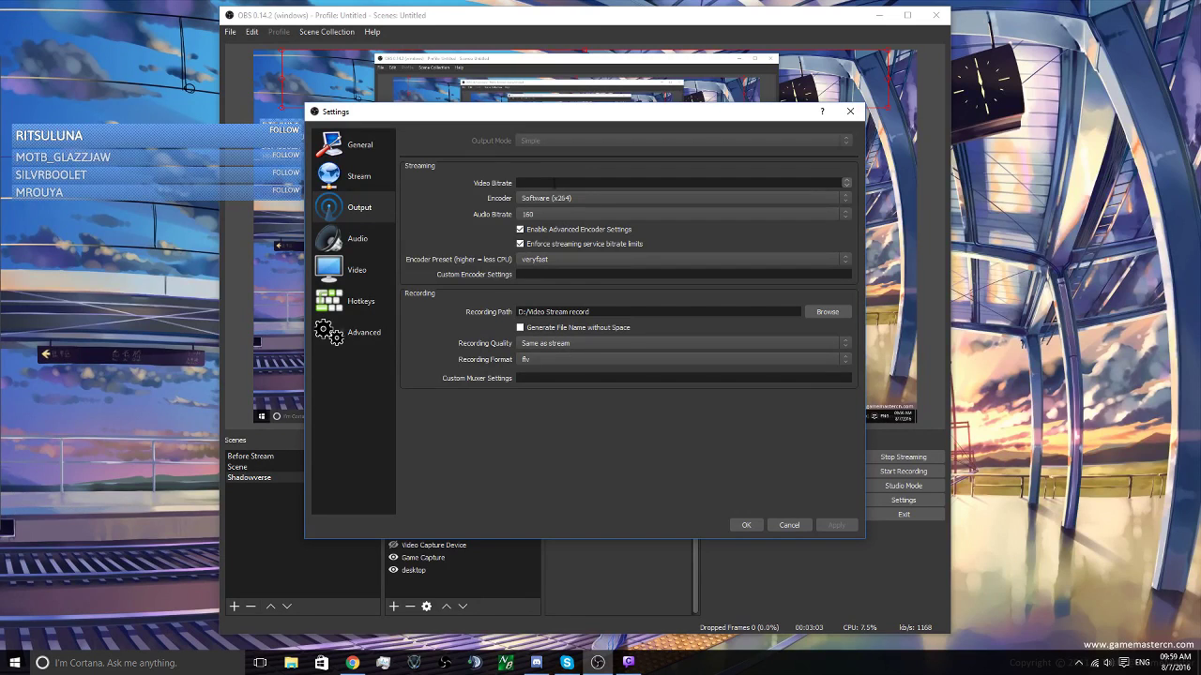
type("2500")
key("BackSpace")
key("BackSpace")
key("BackSpace")
key("BackSpace")
type("1000")
left_click(836, 524)
Step: Review the Audio page (44.1 kHz, Stereo) and the Video page (1920x1080 base, 1280x720 output)
left_click(363, 246)
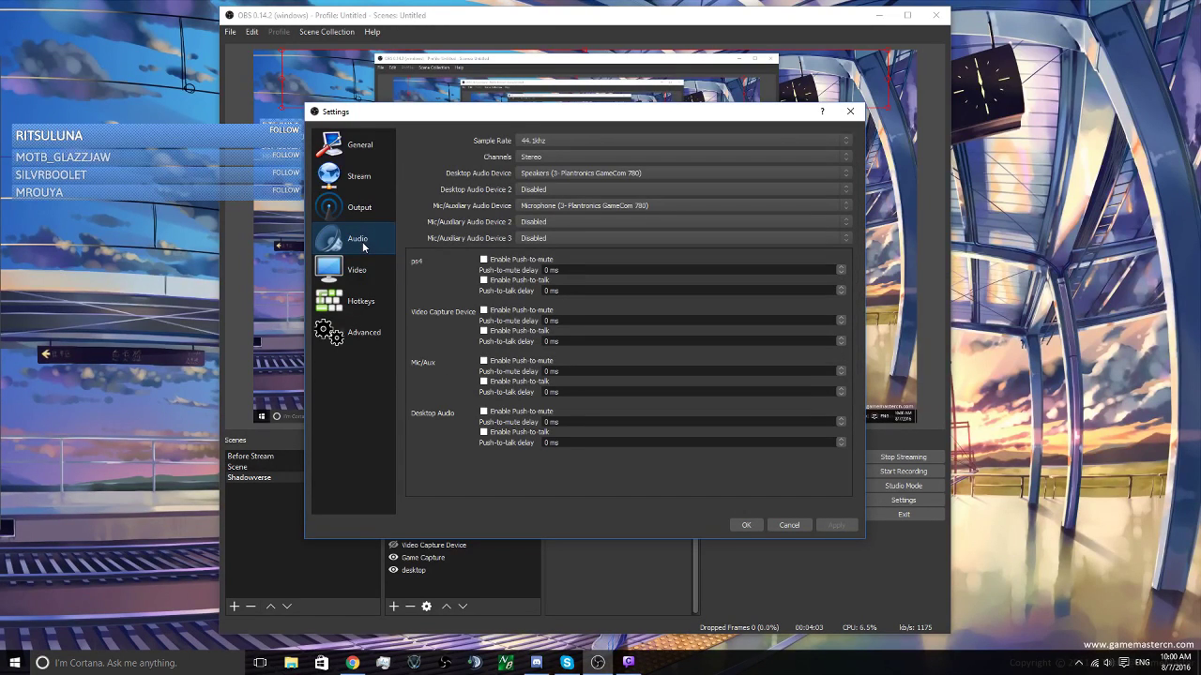
left_click(357, 277)
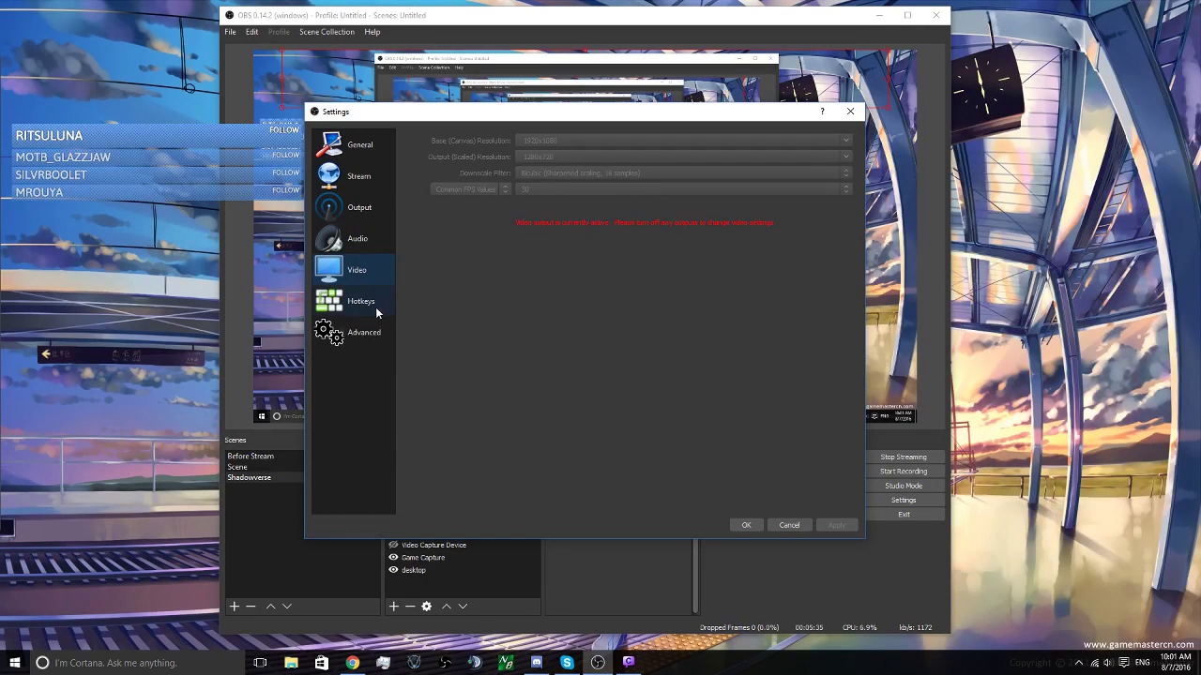
Step: Step through the Advanced, Hotkeys, Video, Output and Stream pages back to General
left_click(358, 335)
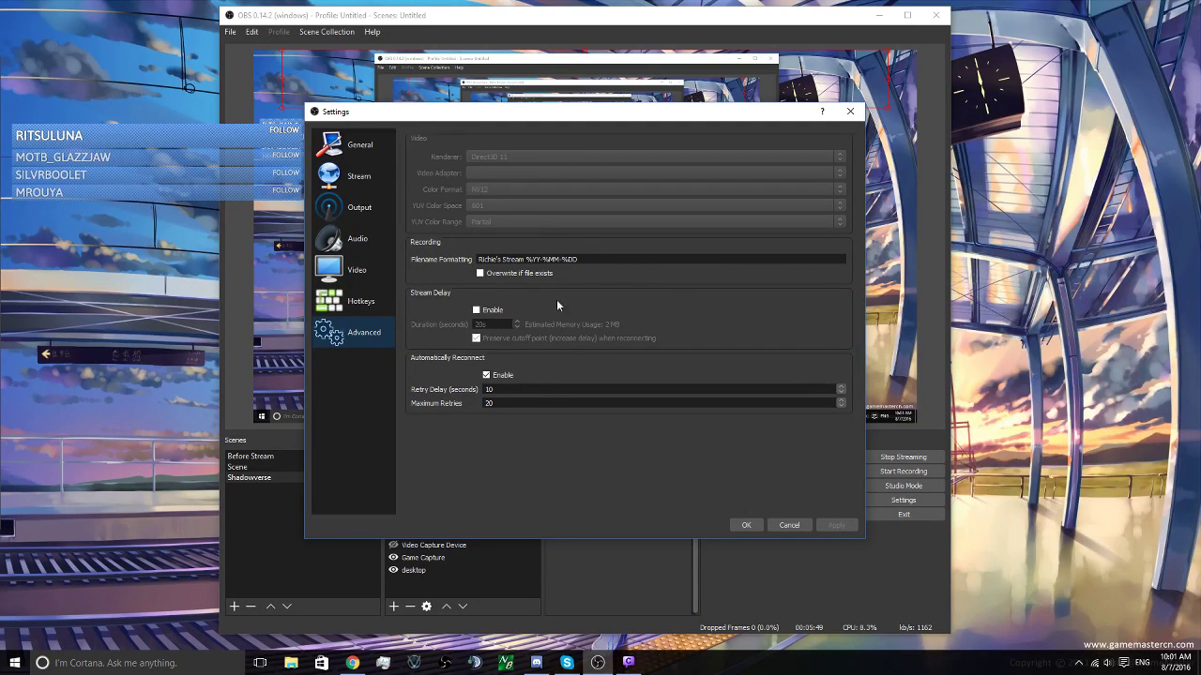
left_click(350, 313)
left_click(353, 271)
left_click(360, 208)
left_click(359, 177)
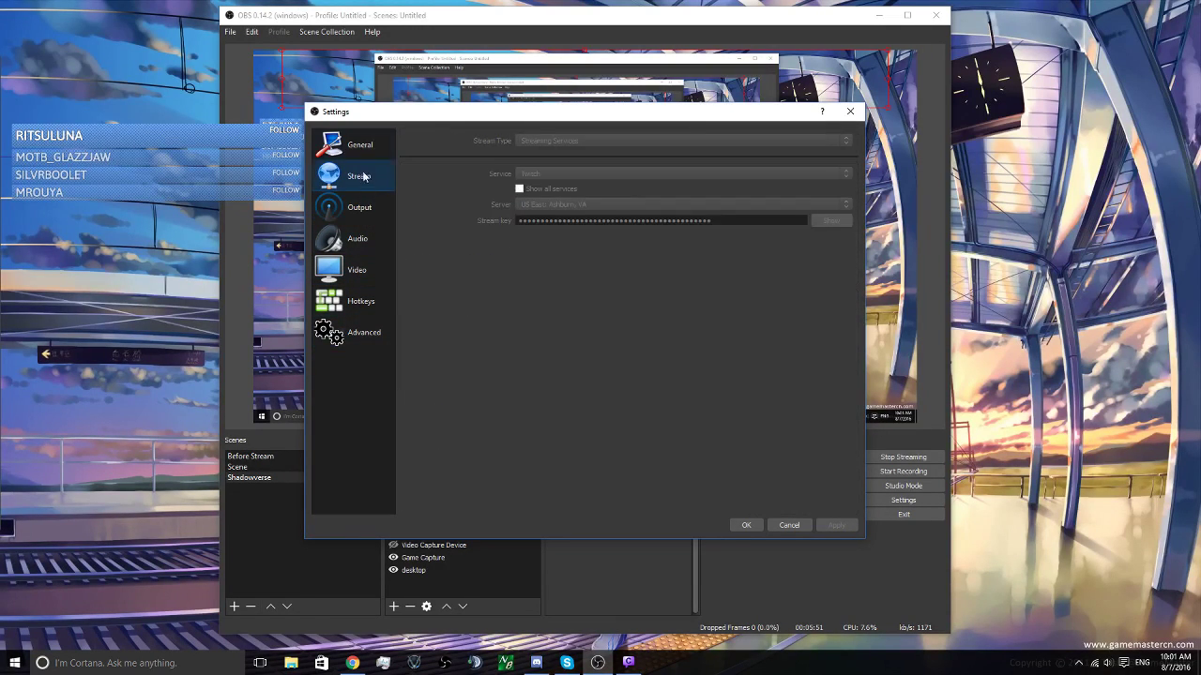
left_click(360, 148)
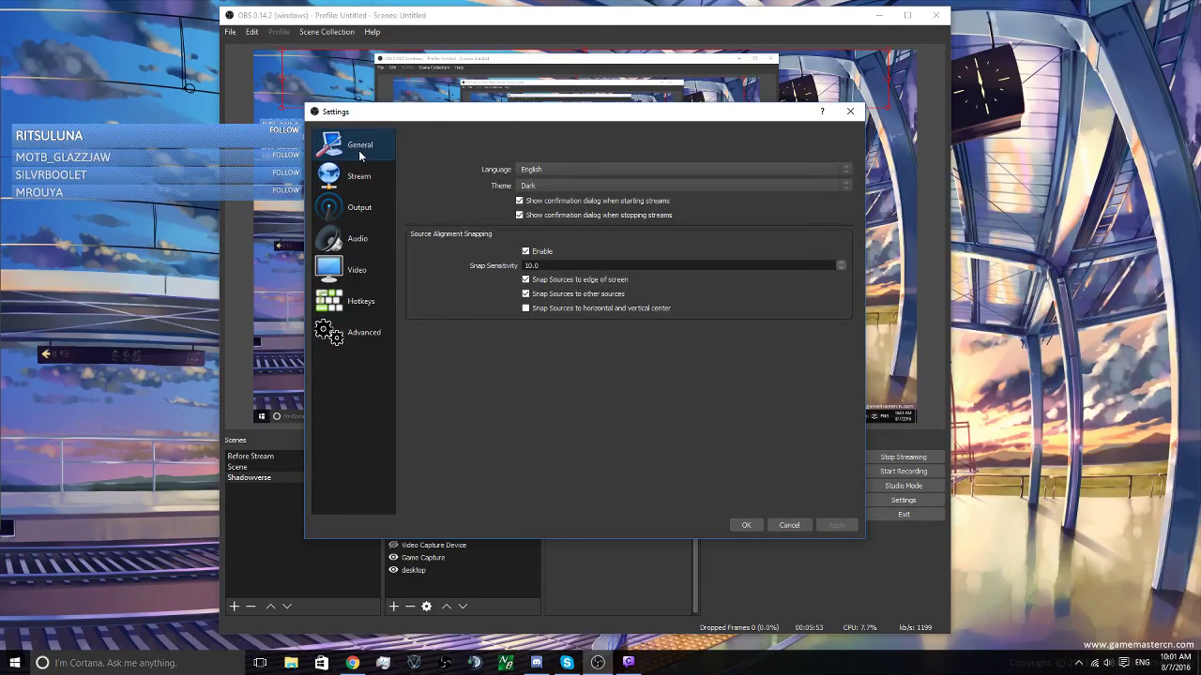
Step: Return to the General page and close Settings with OK
left_click(356, 179)
left_click(356, 150)
left_click(747, 525)
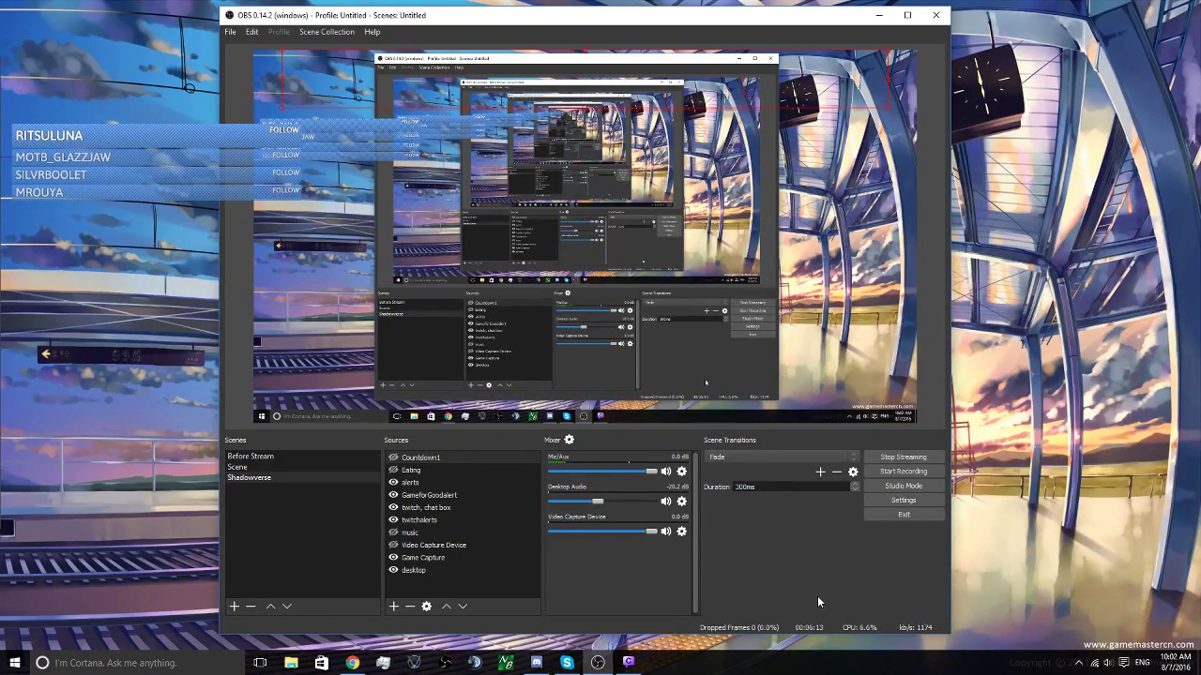
left_click(230, 32)
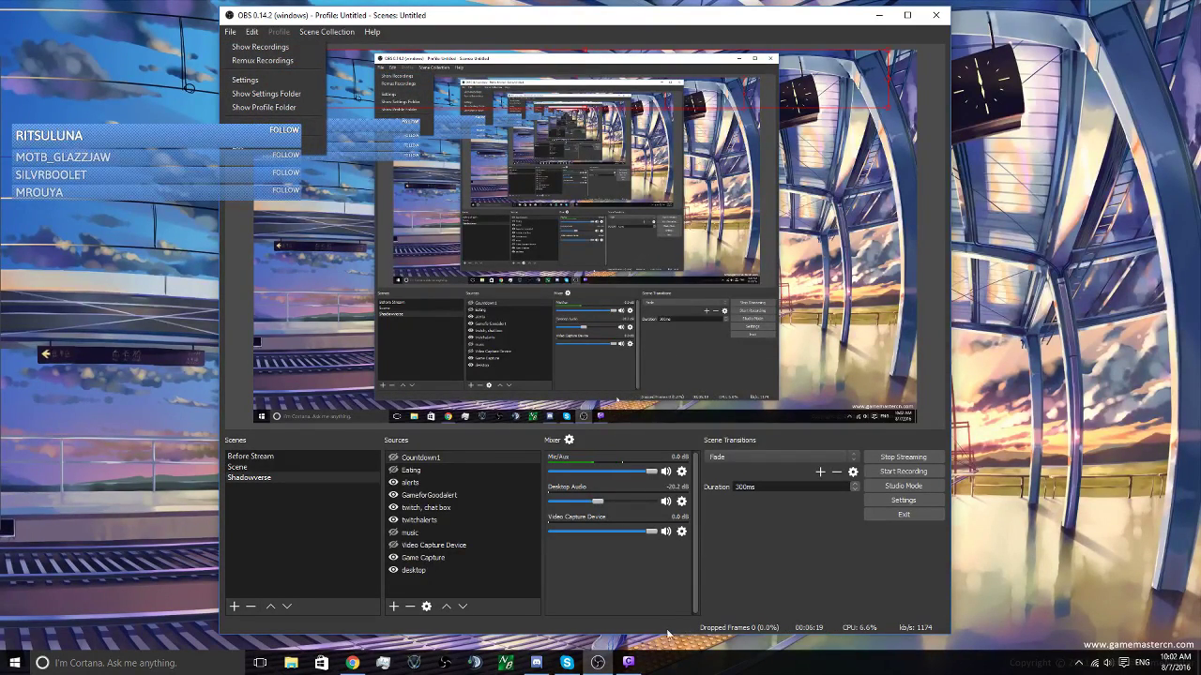
left_click(280, 30)
left_click(251, 31)
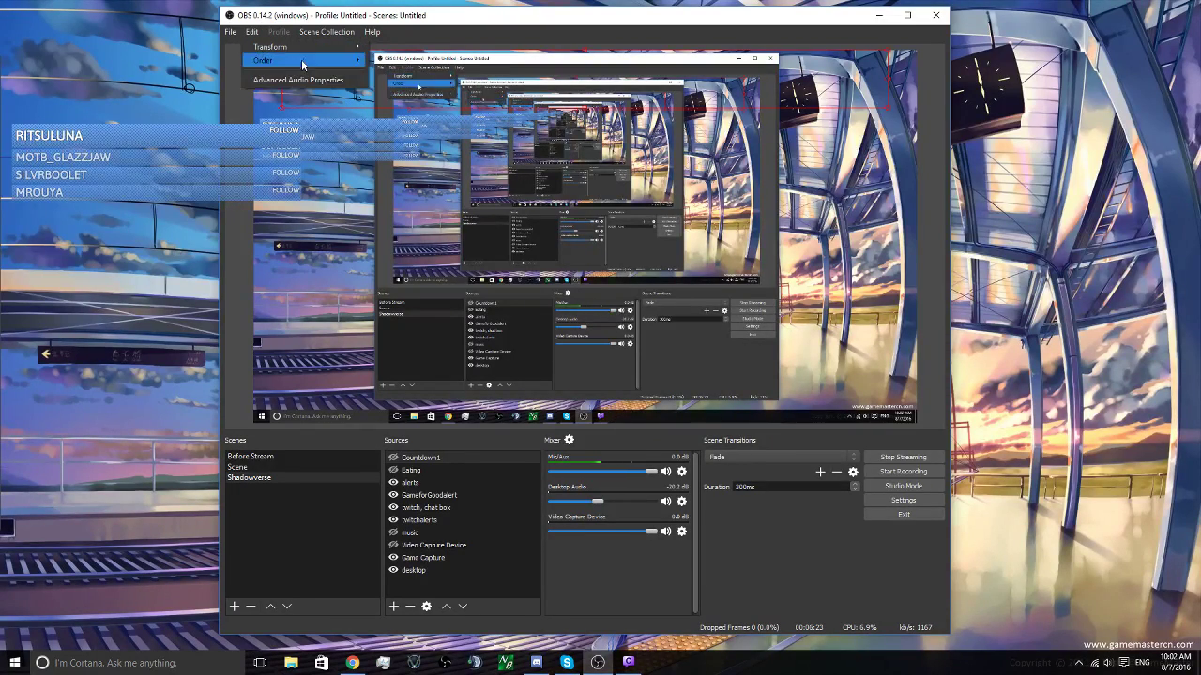
mouse_move(313, 49)
mouse_move(362, 60)
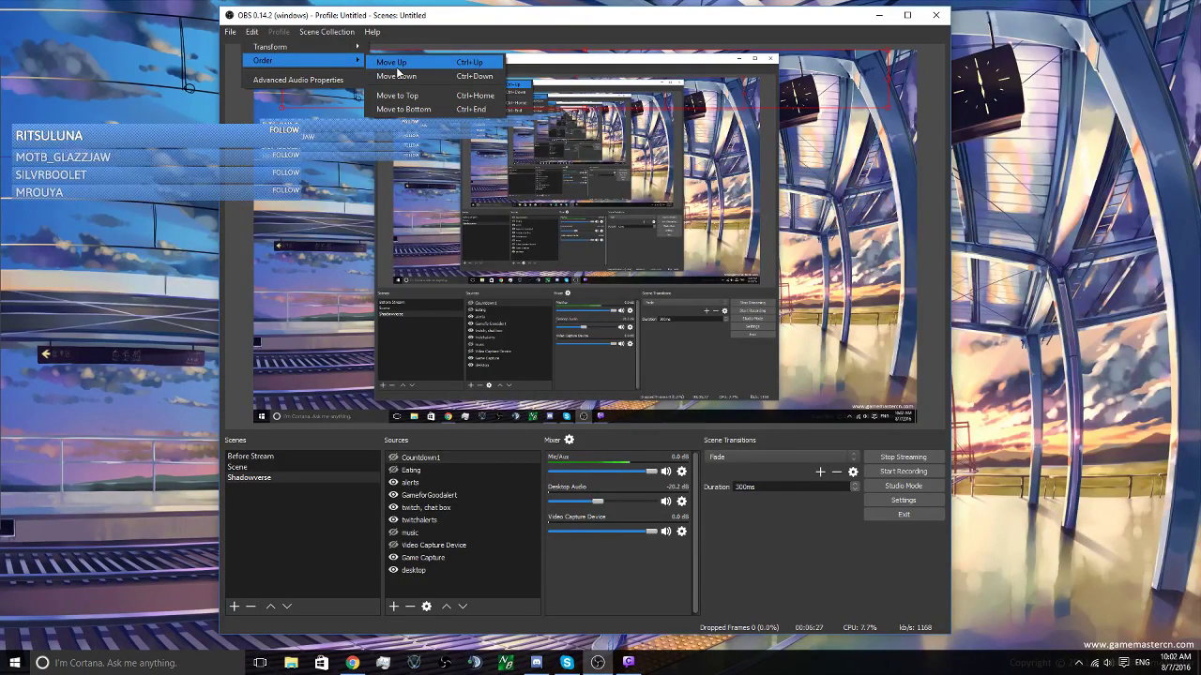
left_click(834, 635)
left_click(234, 37)
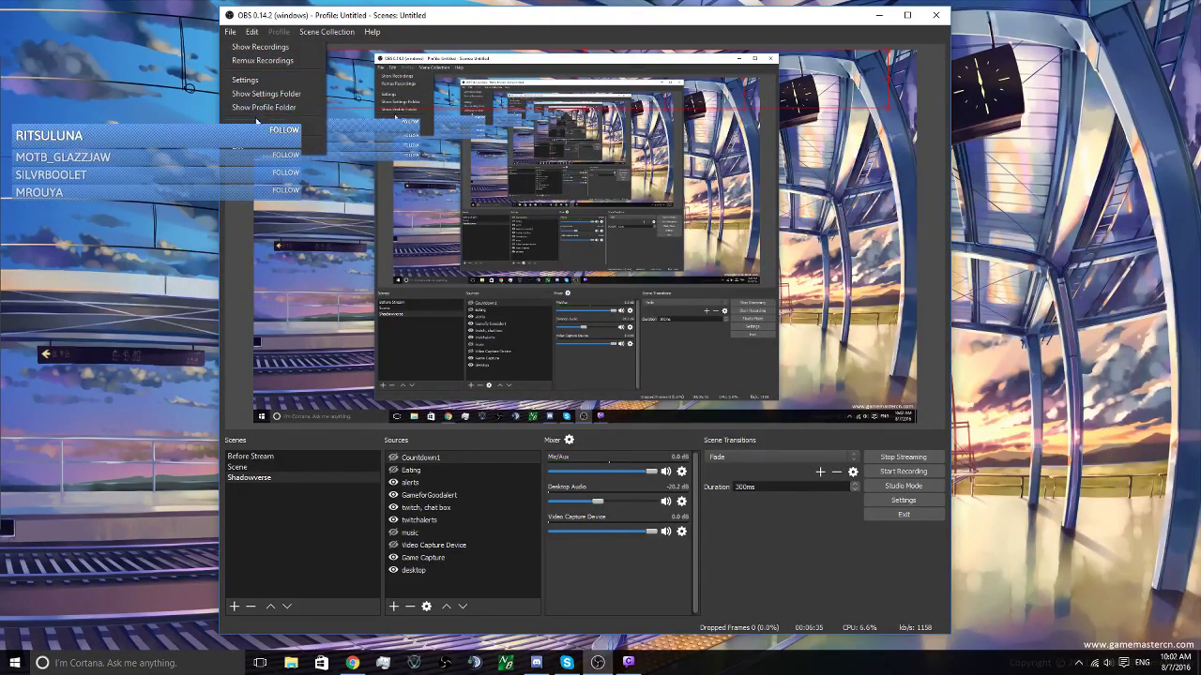
left_click(324, 34)
mouse_move(373, 35)
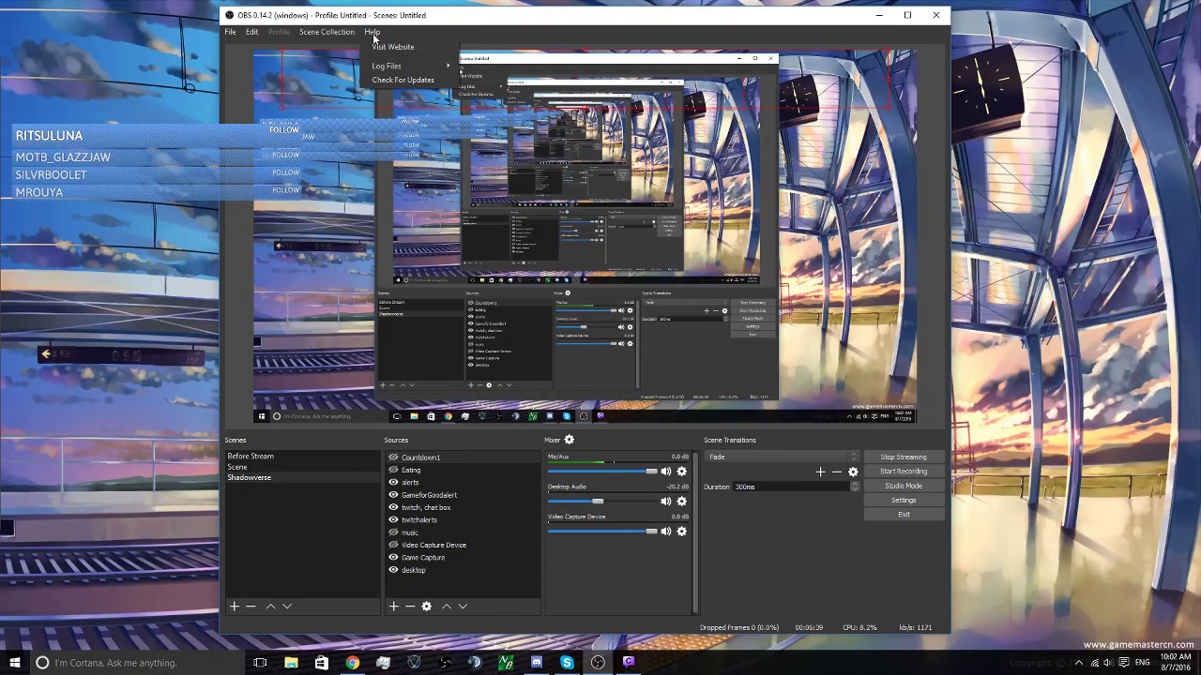
left_click(767, 520)
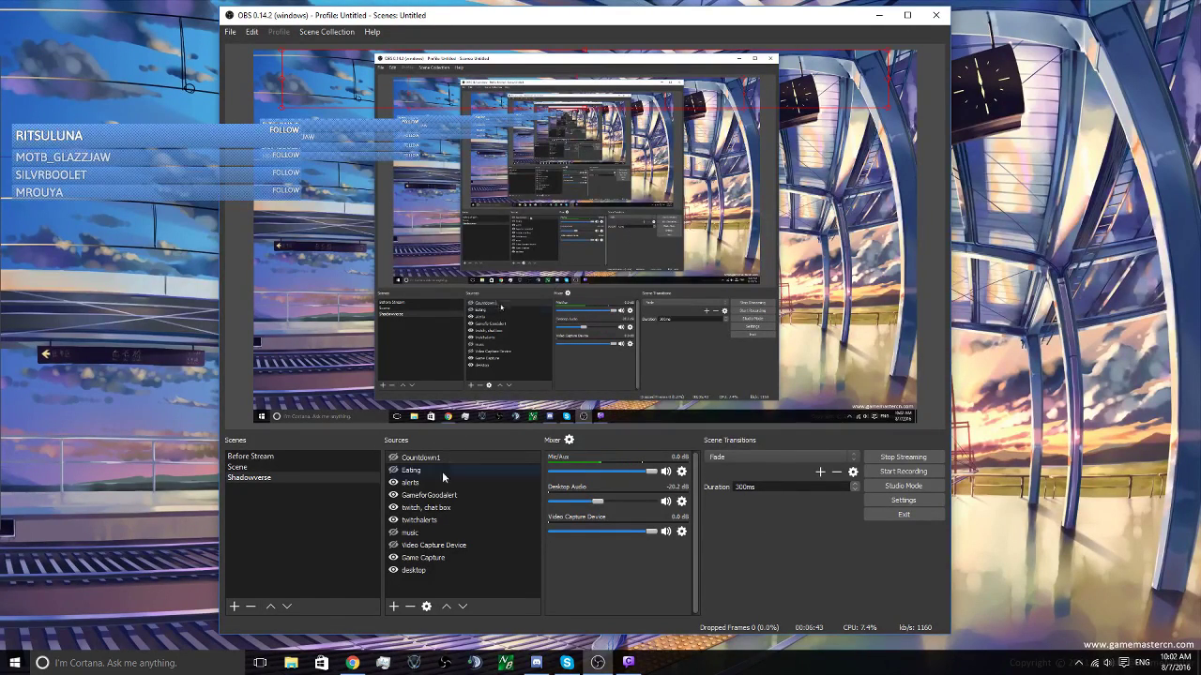
Step: Select the alerts source and drag the follower list flush to the scene's top-left edge
left_click(473, 586)
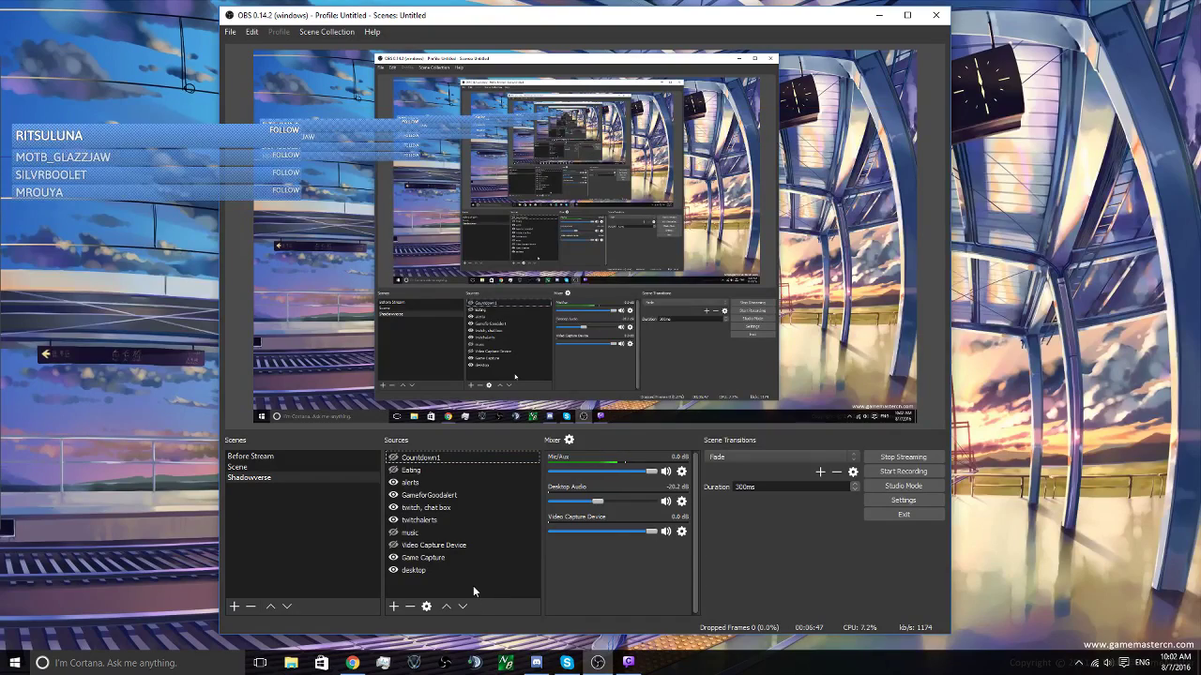
left_click(355, 131)
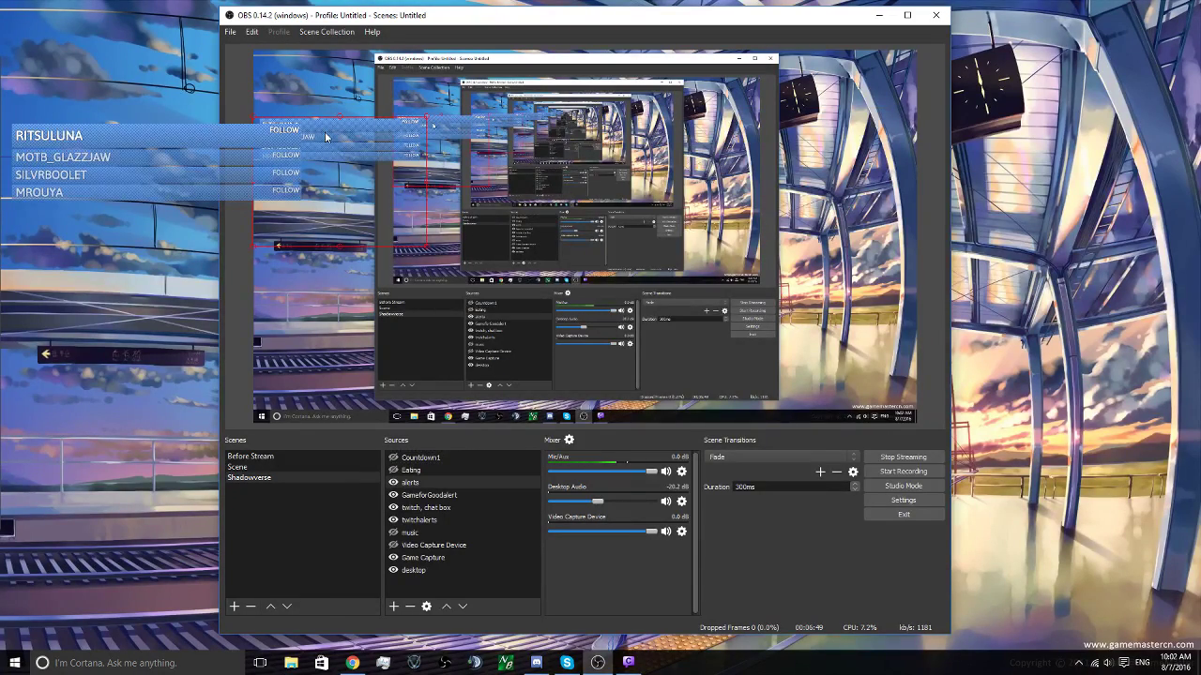
mouse_move(313, 136)
left_mouse_down()
mouse_move(307, 111)
mouse_move(307, 127)
left_mouse_up()
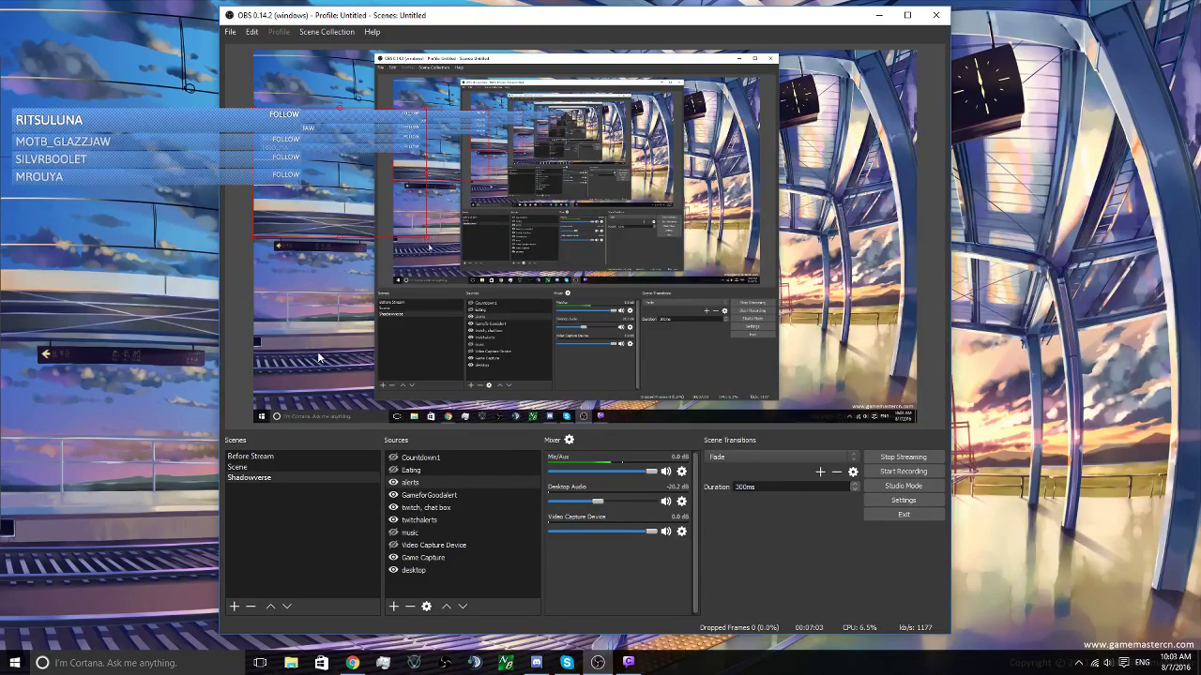
mouse_move(352, 155)
left_mouse_down()
mouse_move(370, 132)
mouse_move(351, 134)
left_mouse_up()
left_click_drag(341, 129, 344, 145)
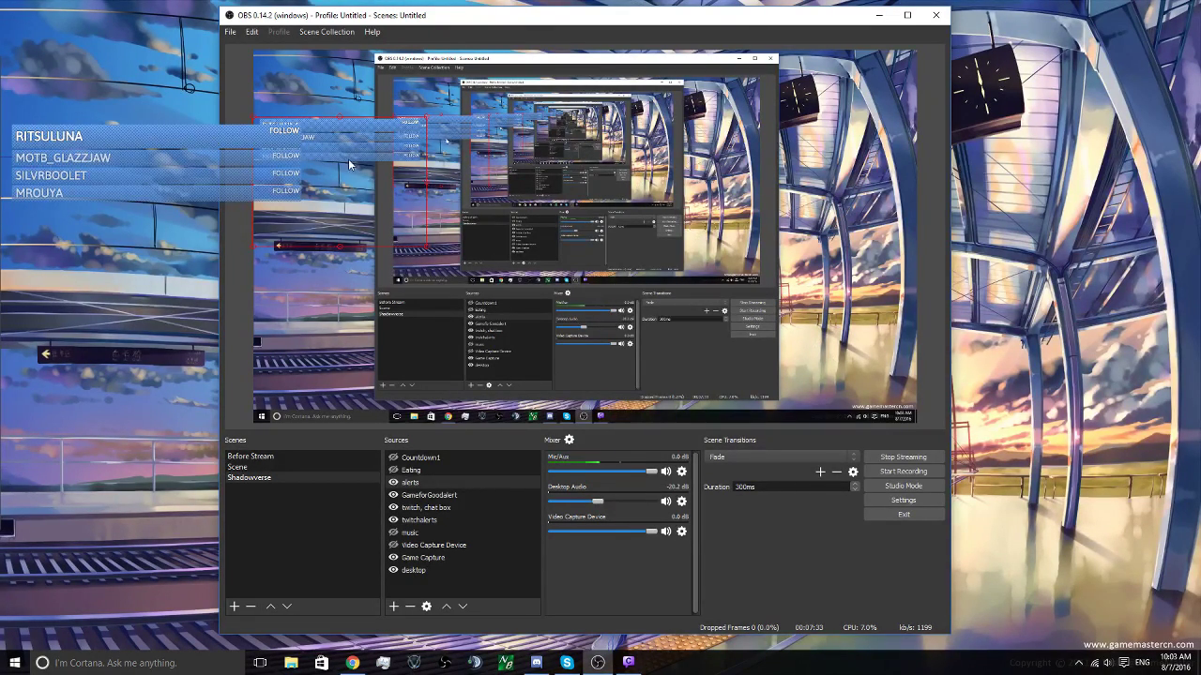
left_click_drag(380, 129, 342, 130)
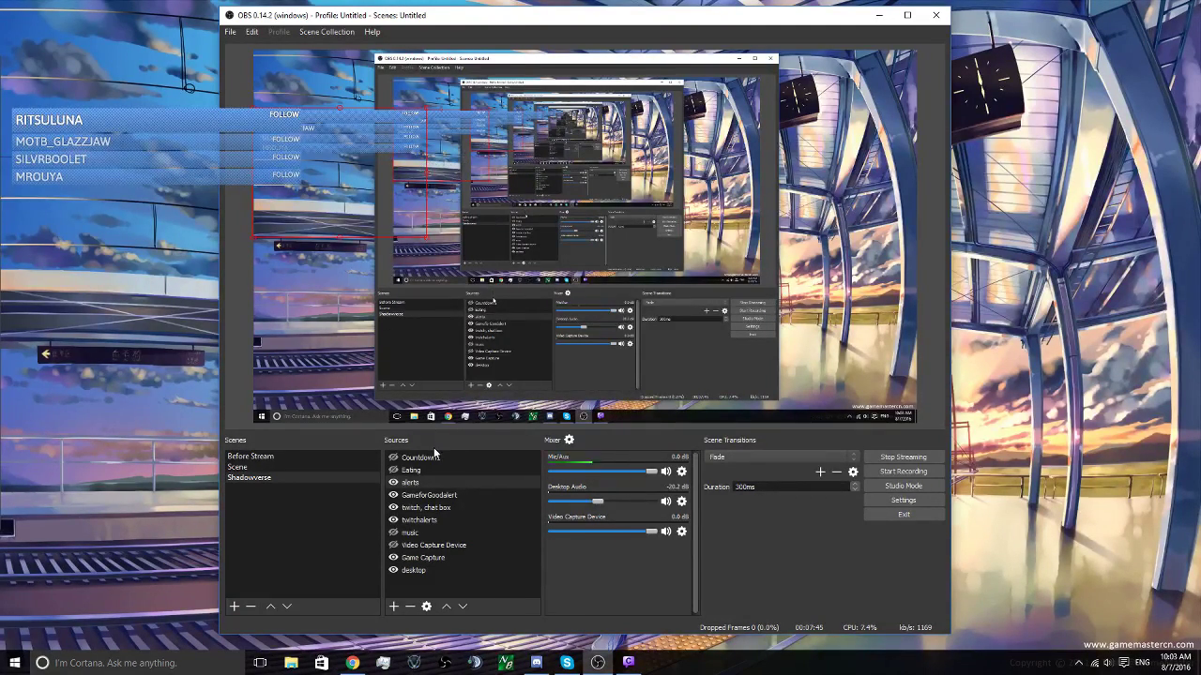
left_click(444, 486)
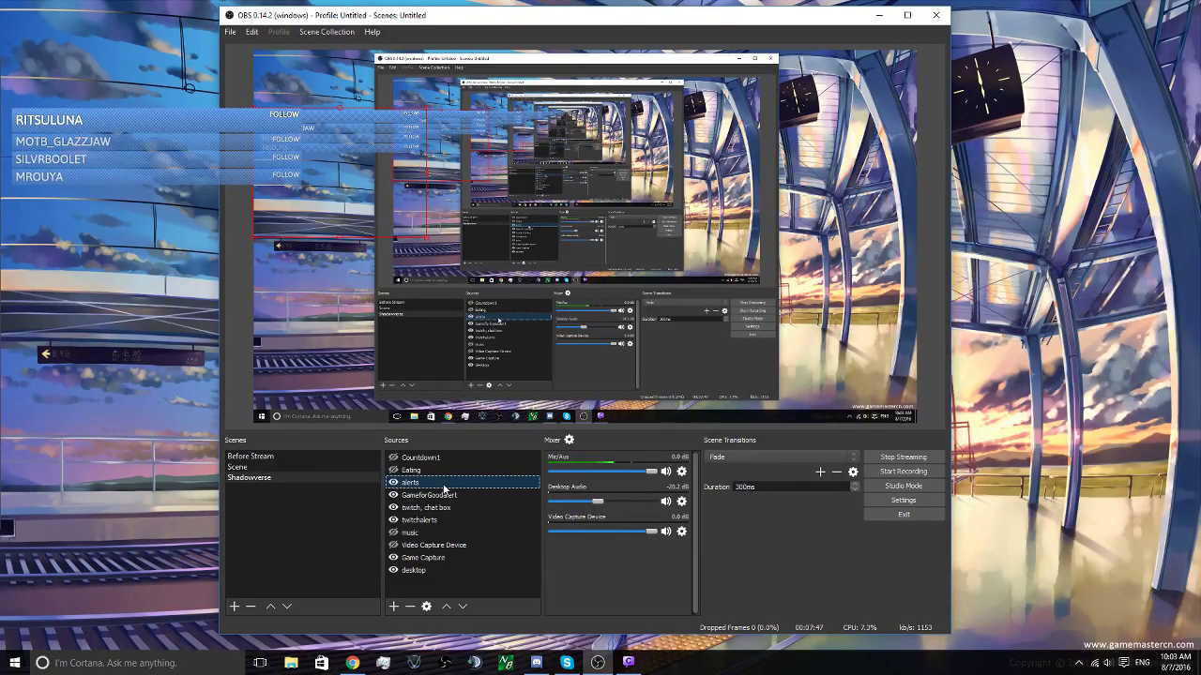
right_click(444, 485)
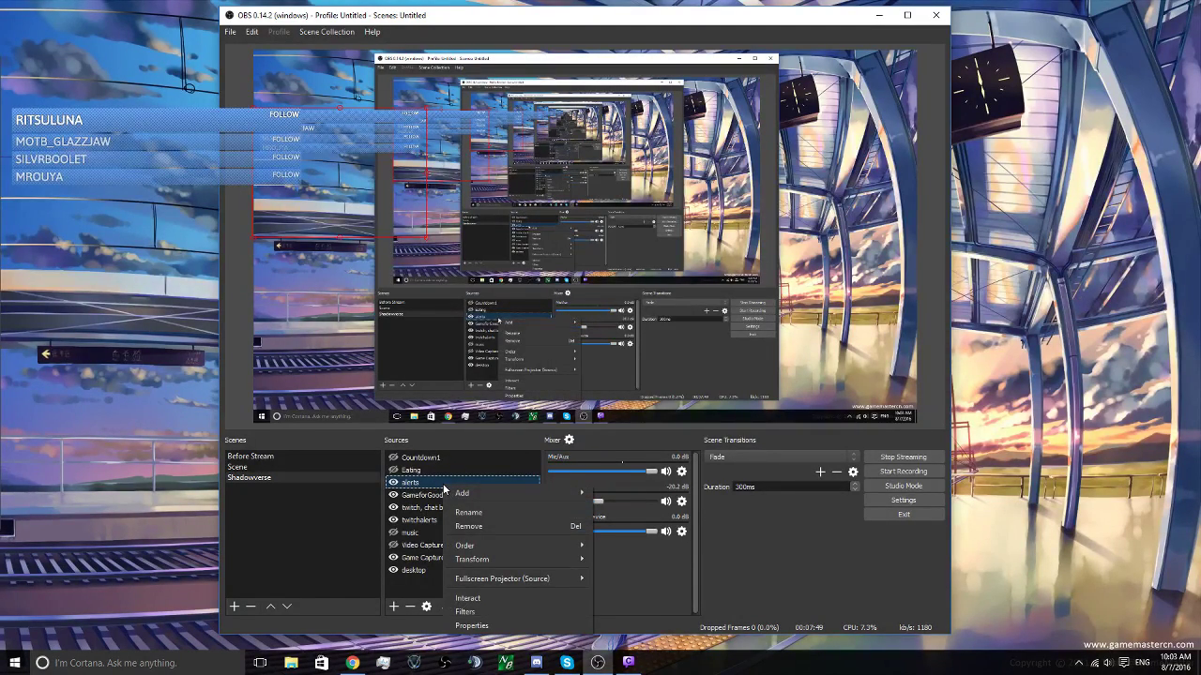
left_click(343, 530)
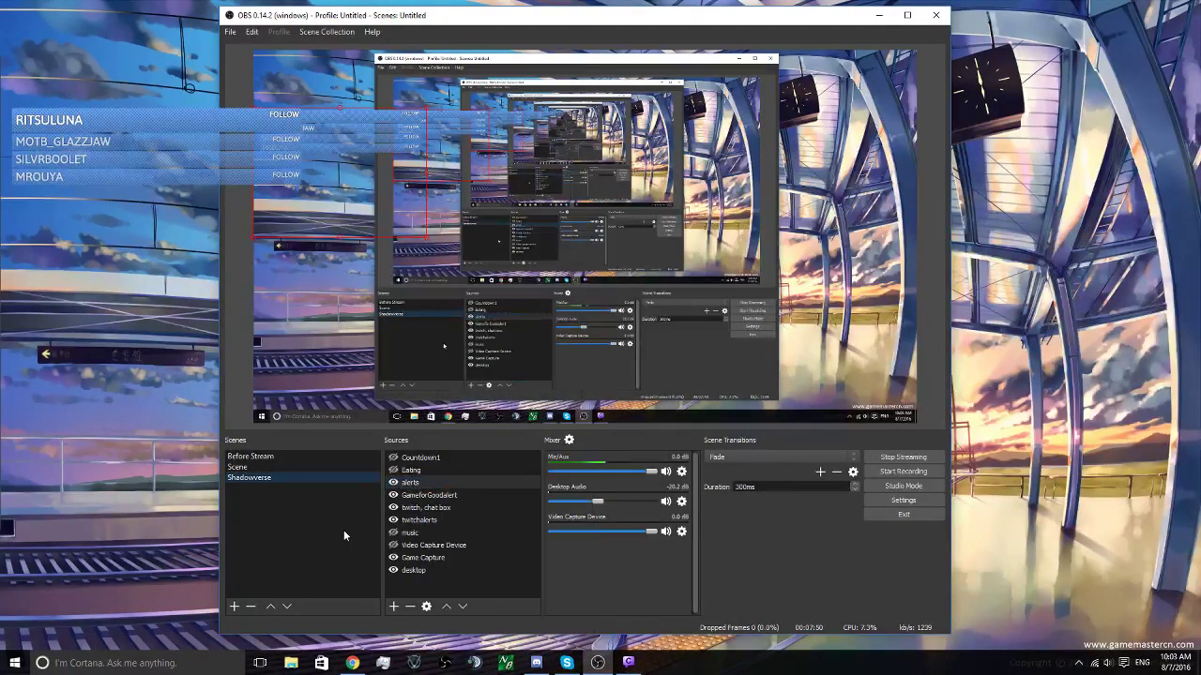
left_click(351, 665)
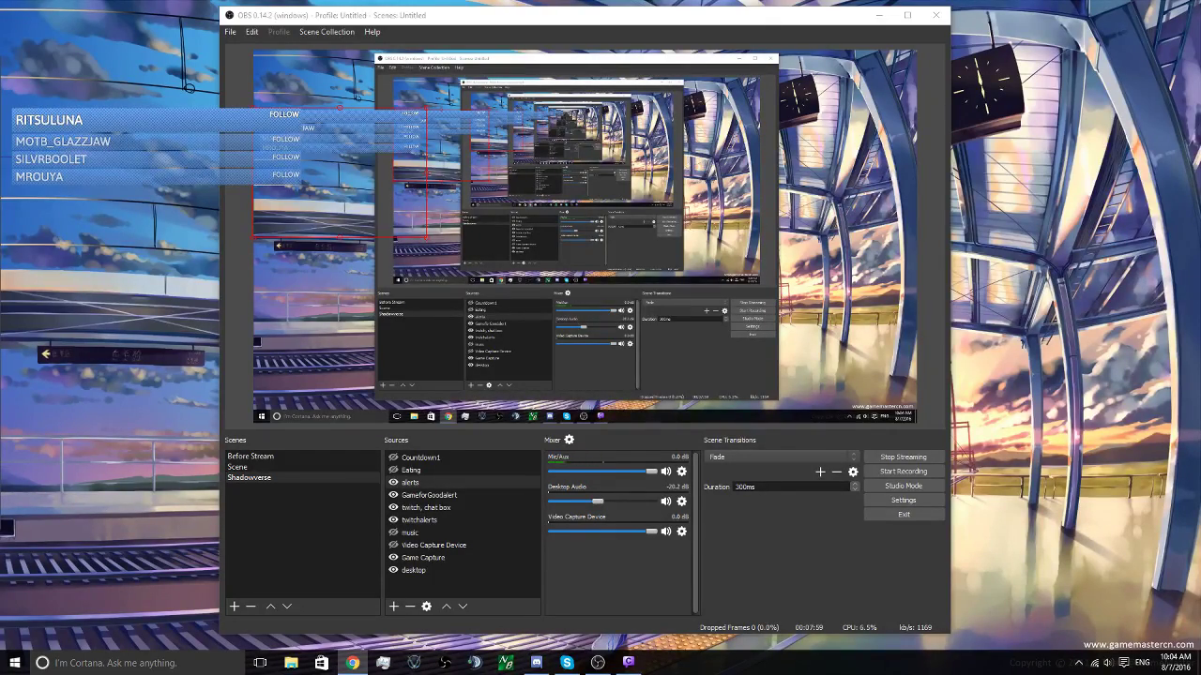
Step: Bring the Chrome plugin page forward and maximize it
left_click(351, 662)
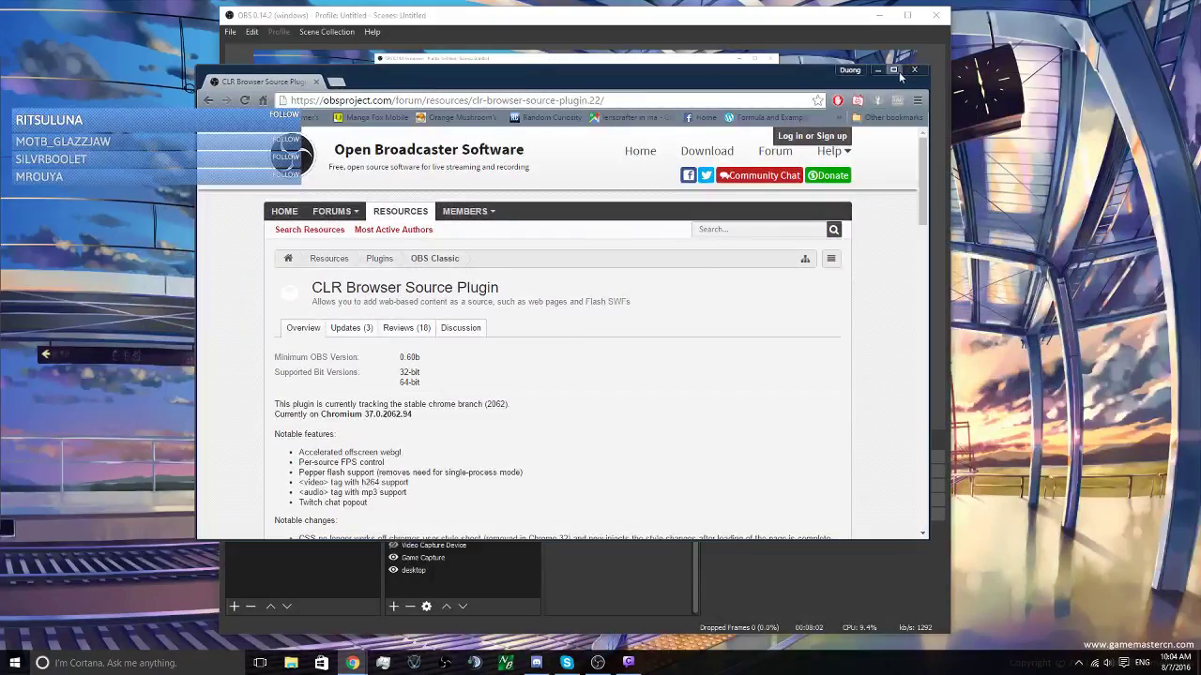
left_click(898, 71)
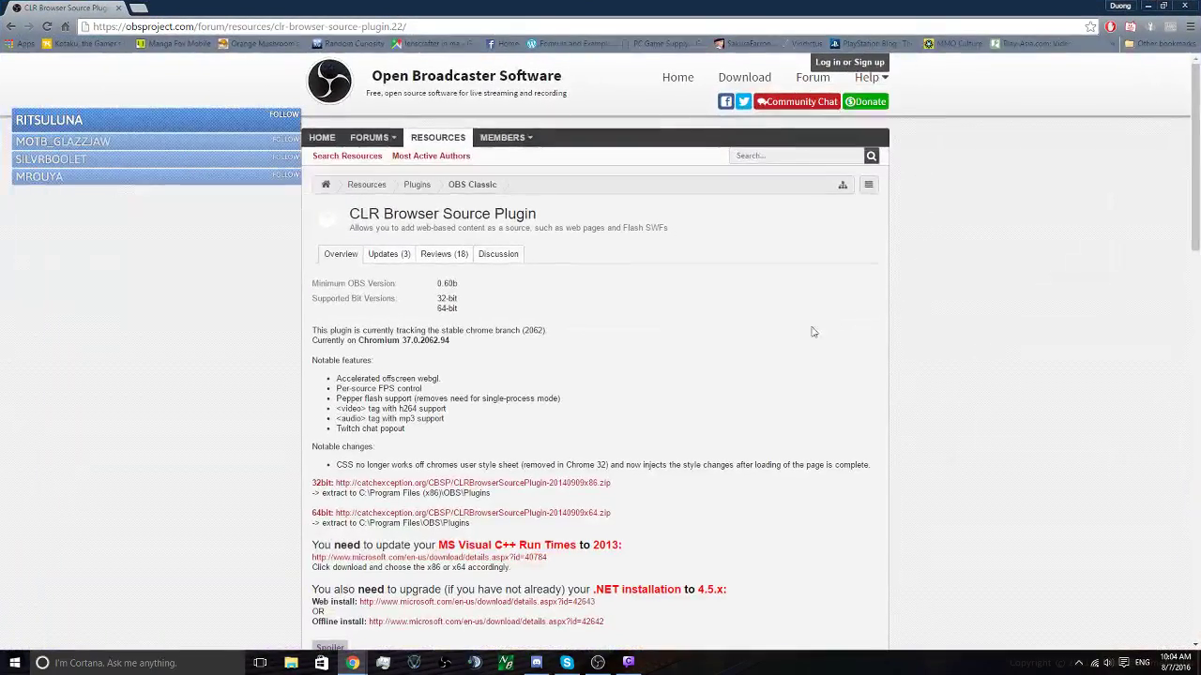
scroll(767, 347, "down", 3)
scroll(767, 347, "up", 3)
Step: Open the OBS Download page, compare Classic and Studio, ending on Studio 0.15.2
left_click(739, 79)
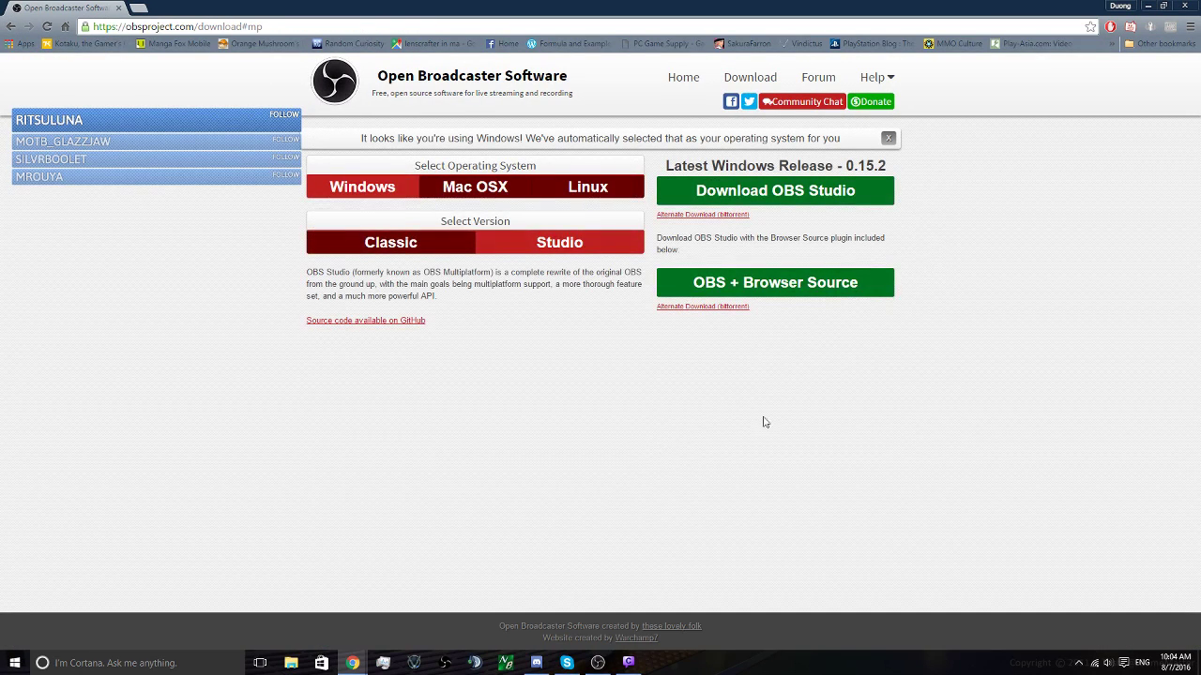
left_click(410, 242)
left_click(556, 243)
left_click(433, 253)
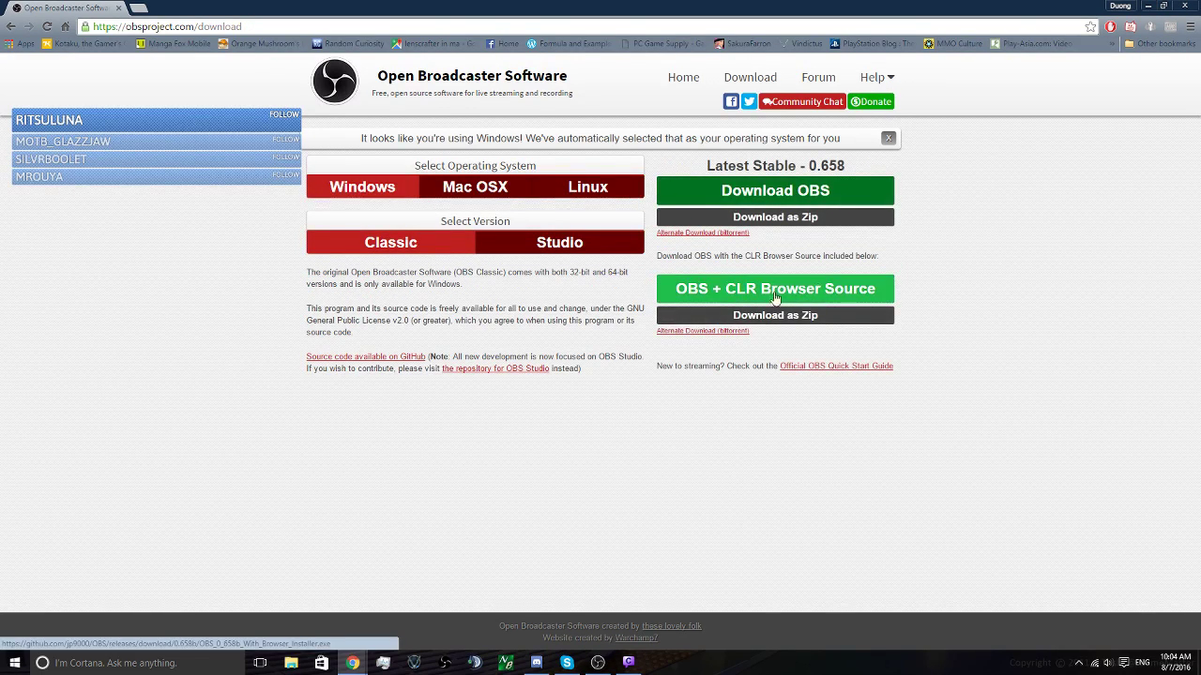
key("alt+Left")
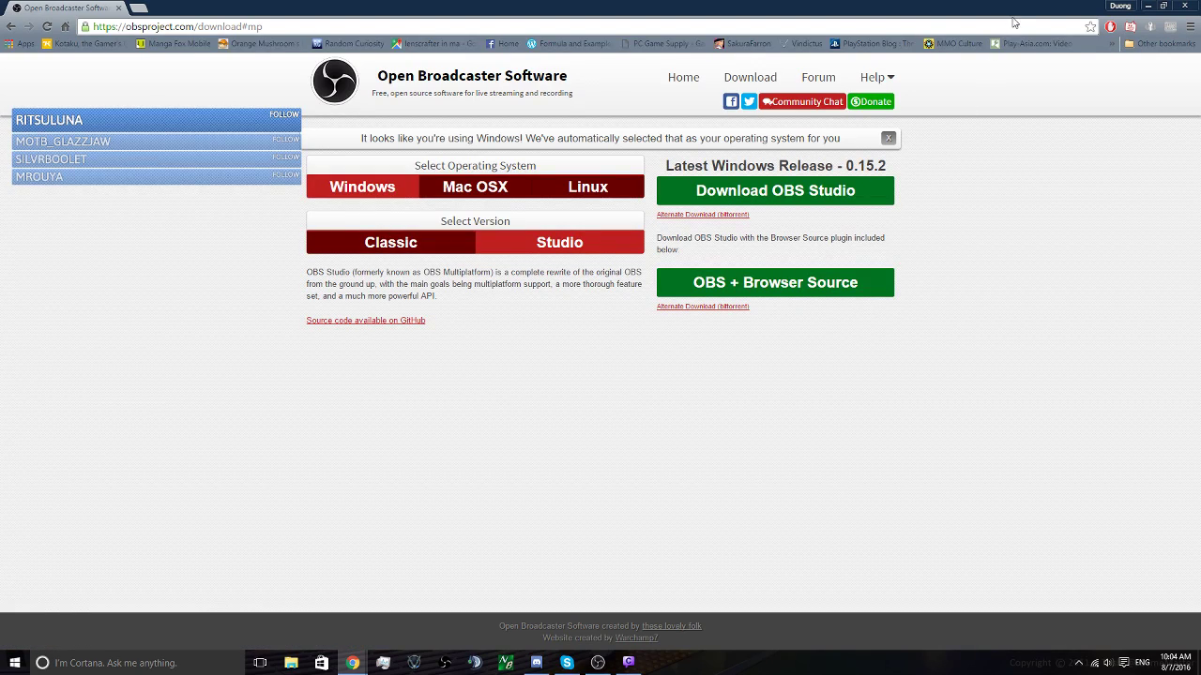
Step: Back in OBS, start adding a BrowserSource, then cancel it
left_click(1147, 5)
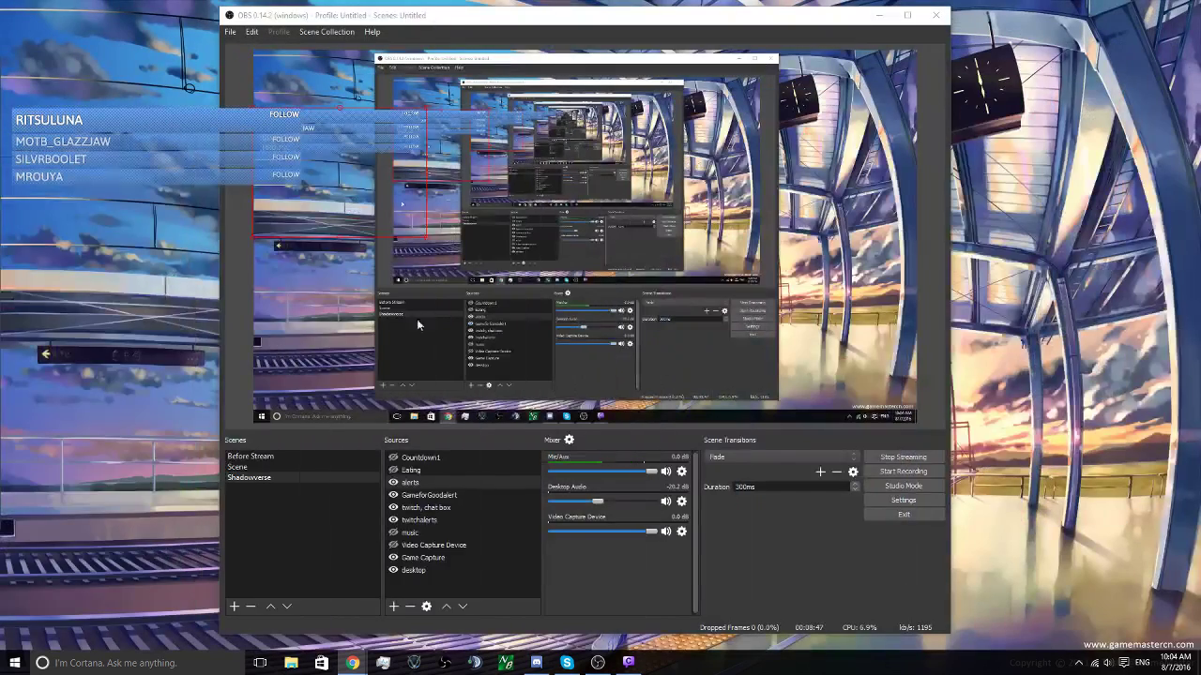
right_click(441, 593)
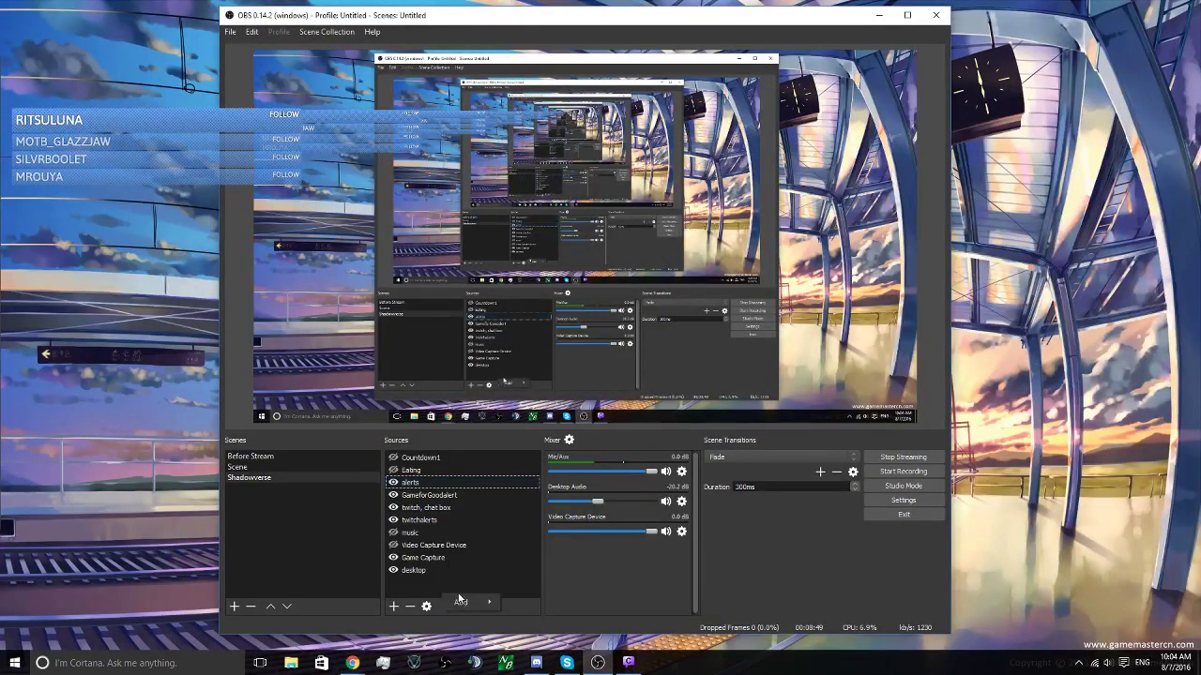
mouse_move(461, 602)
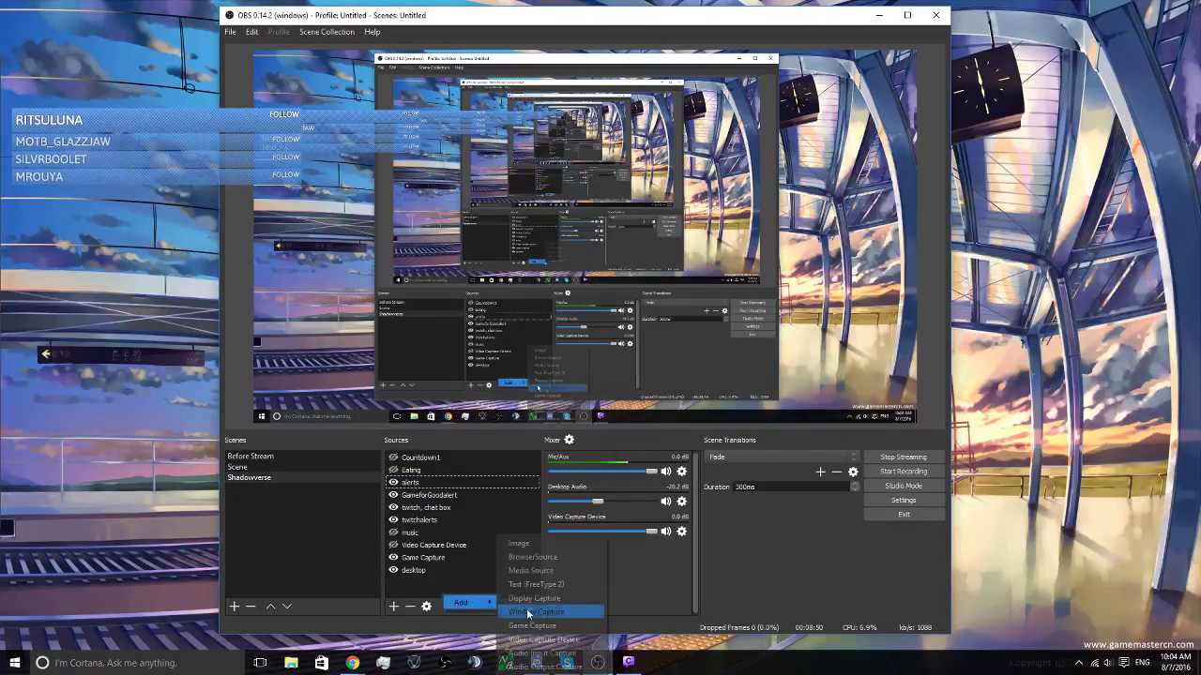
left_click(555, 555)
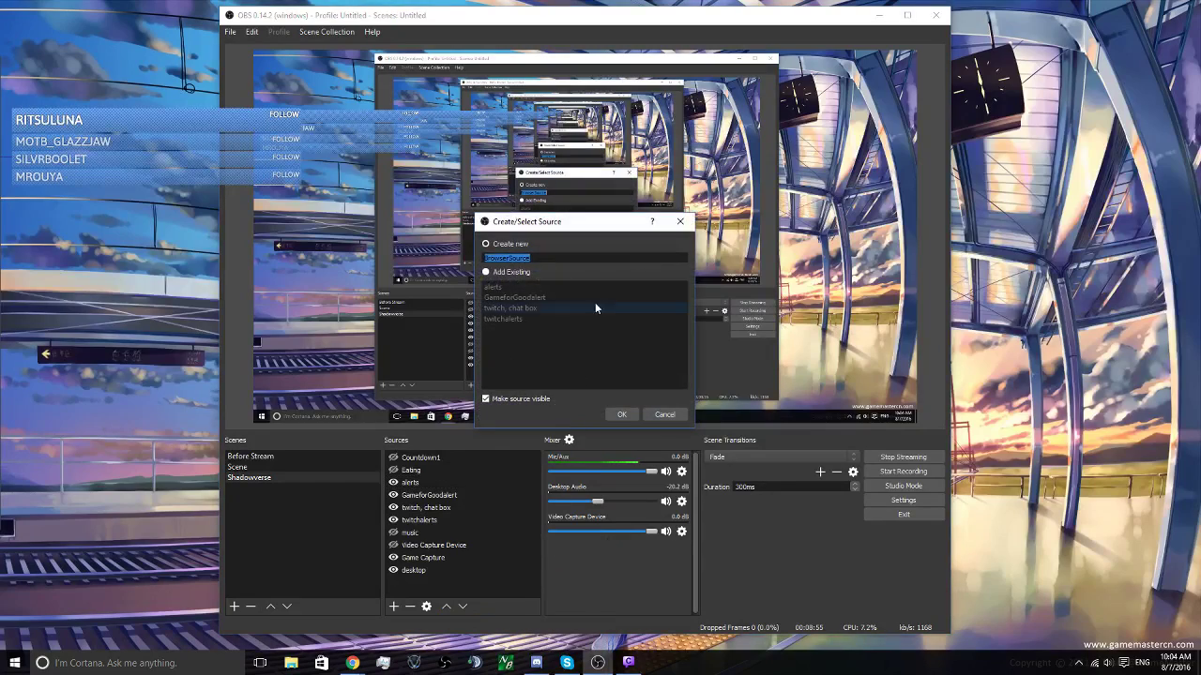
left_click(680, 221)
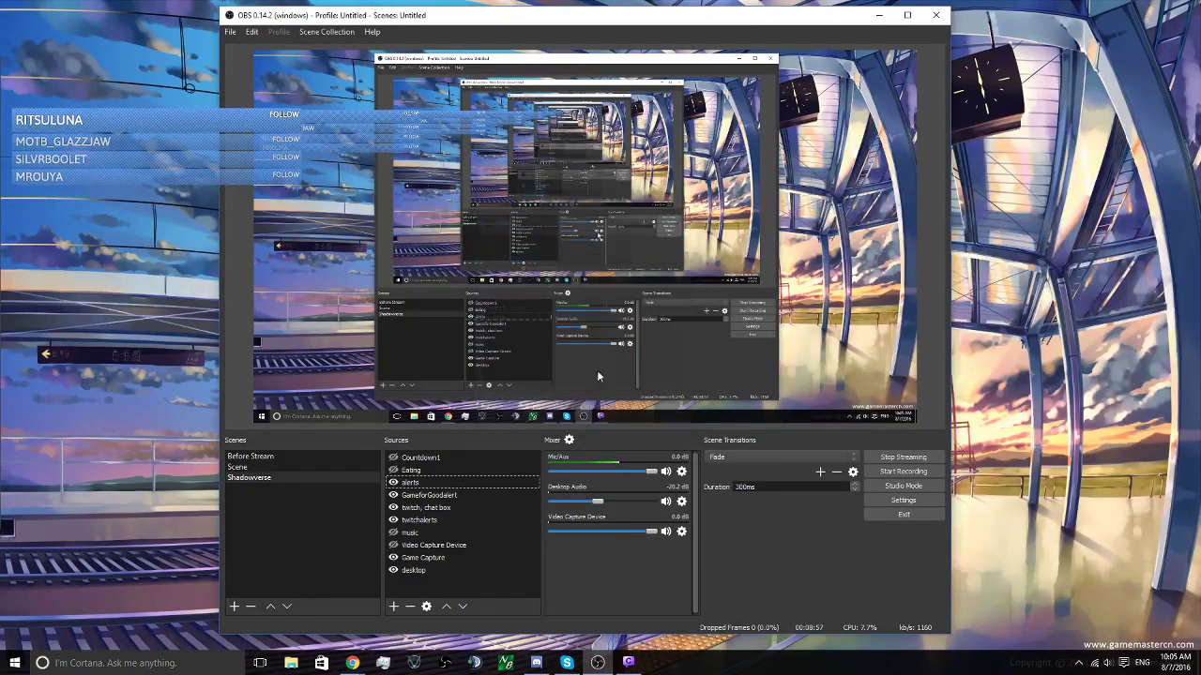
Step: Open the alerts source's properties, select its widget URL, and switch to the TwitchAlerts dashboard
right_click(460, 483)
left_click(507, 621)
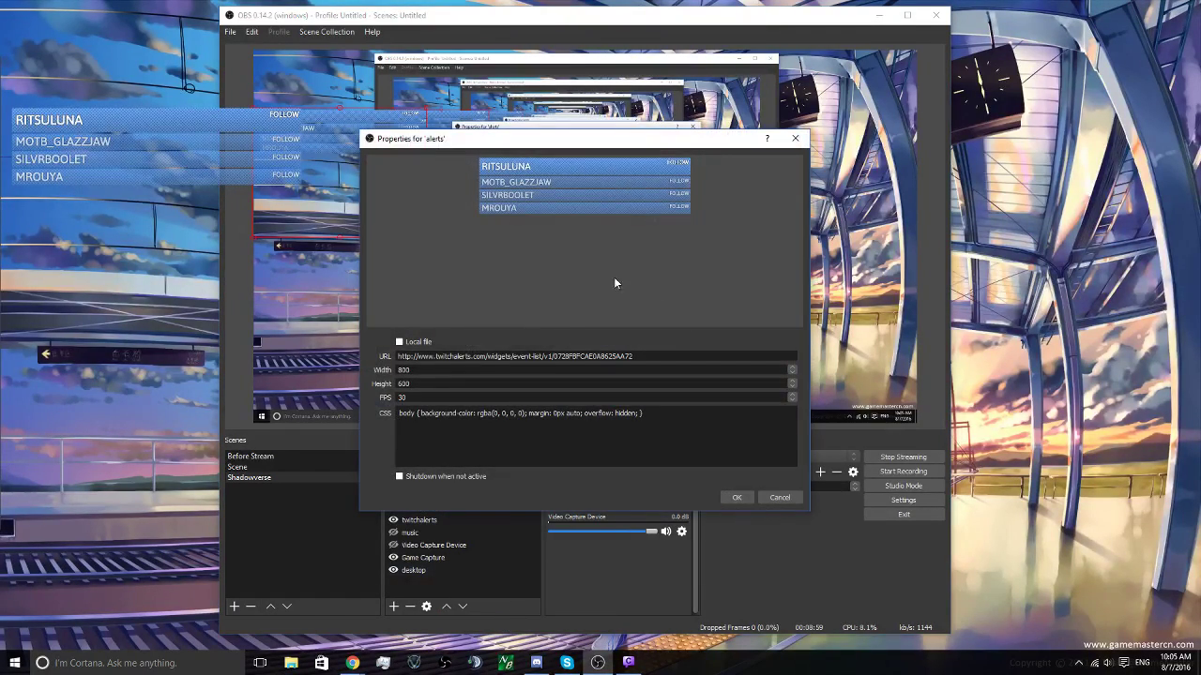
left_click_drag(649, 362, 385, 359)
mouse_move(351, 662)
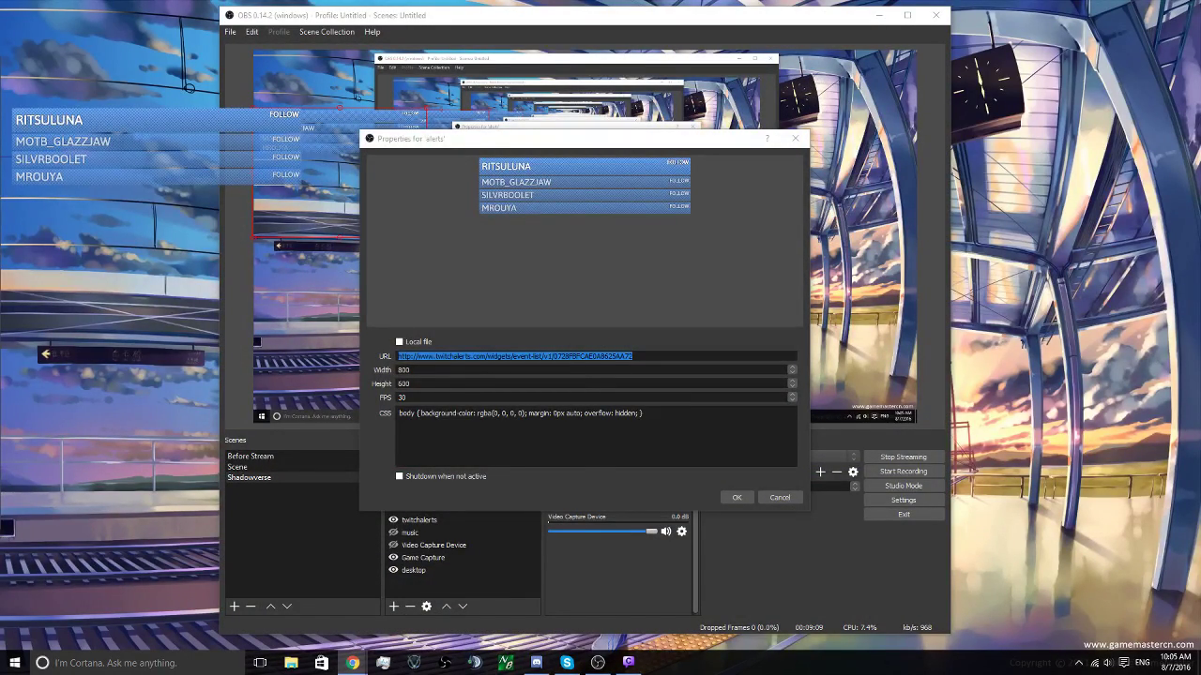
key("alt+Tab")
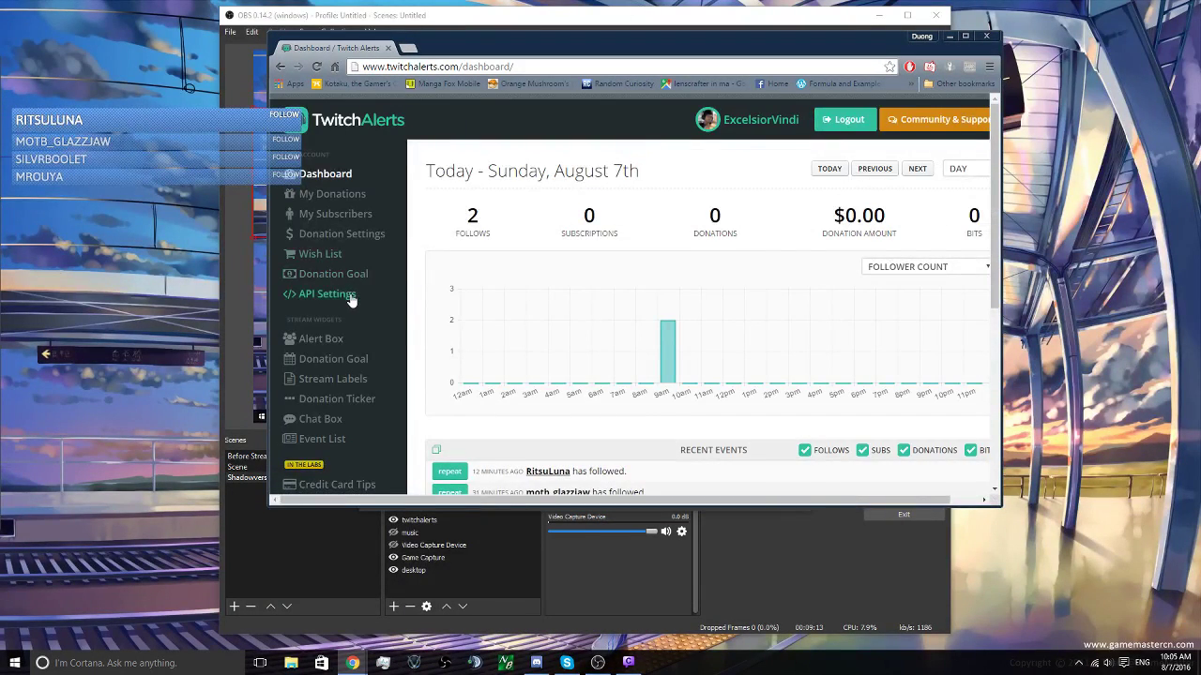
Step: Open the Alert Box widget settings in TwitchAlerts
scroll(351, 300, "down", 1)
mouse_move(667, 308)
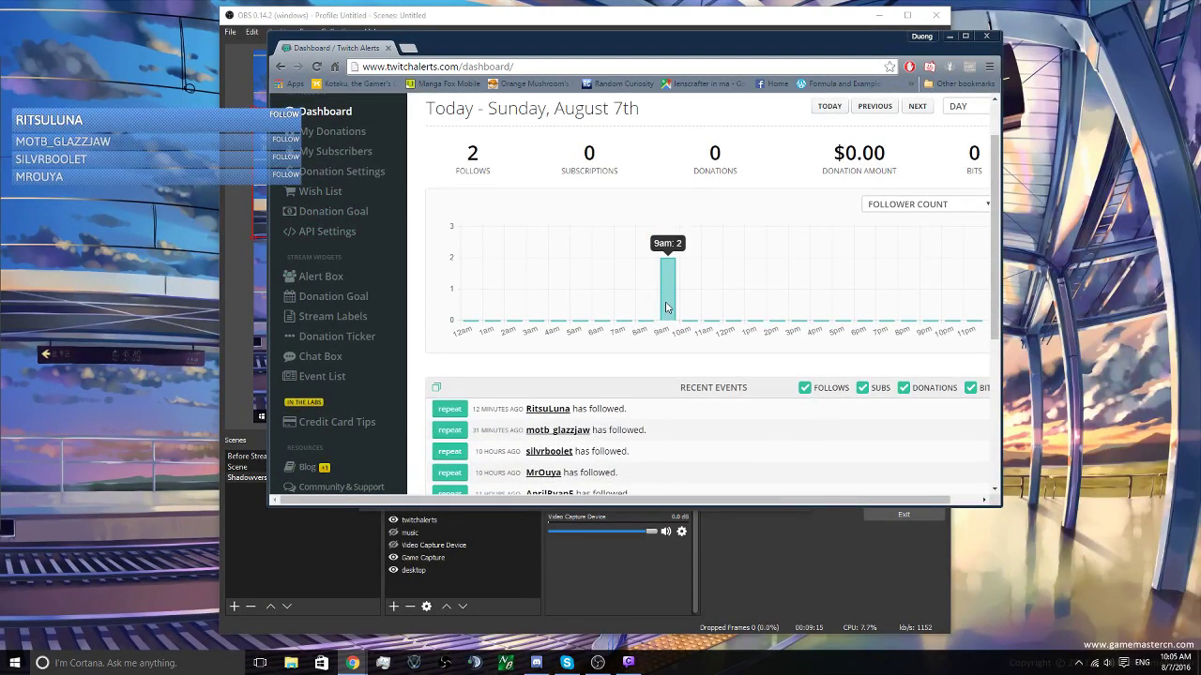
left_click(347, 275)
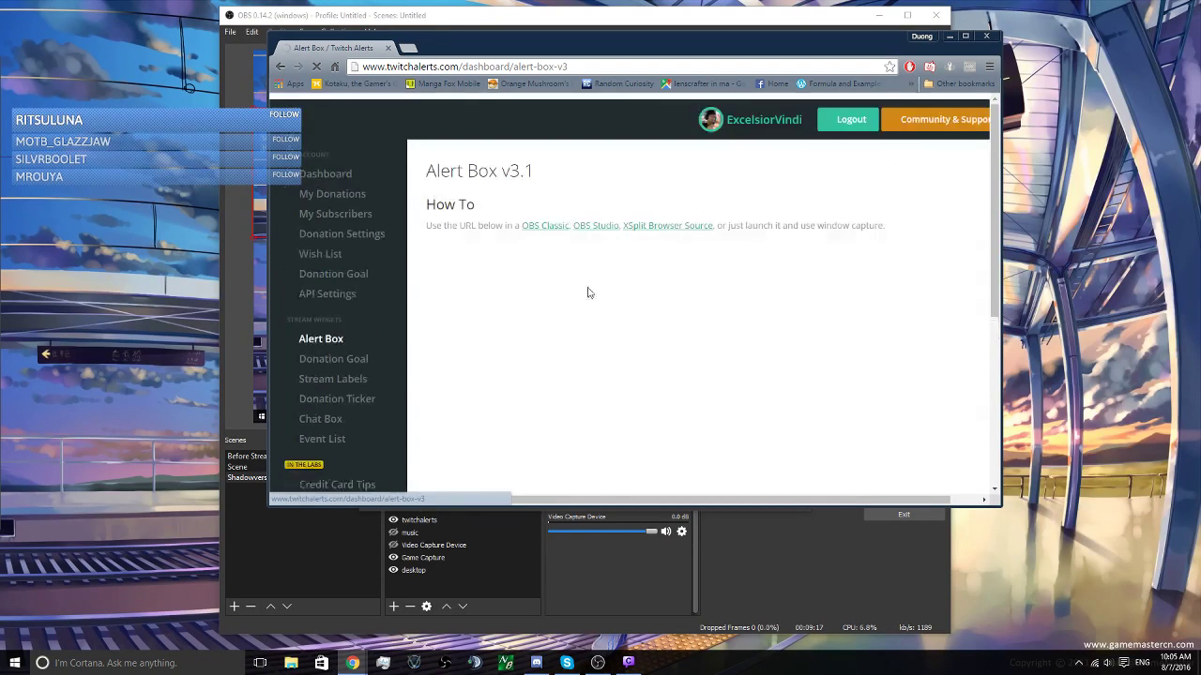
scroll(835, 347, "down", 2)
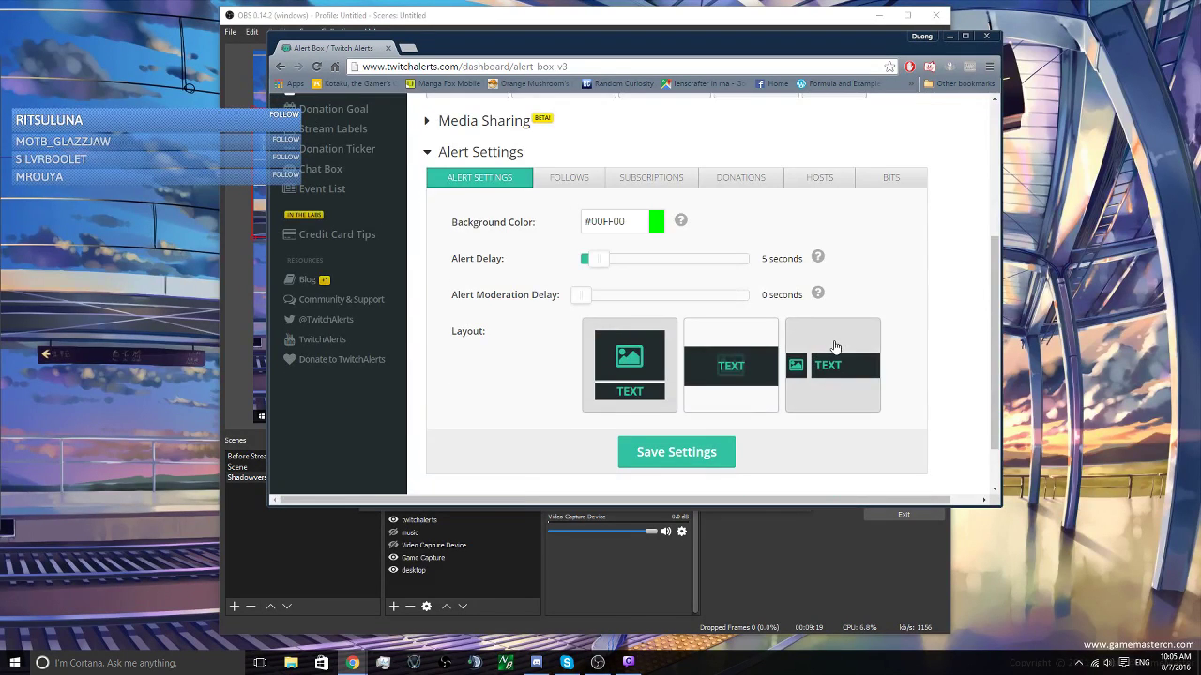
scroll(521, 284, "up", 1)
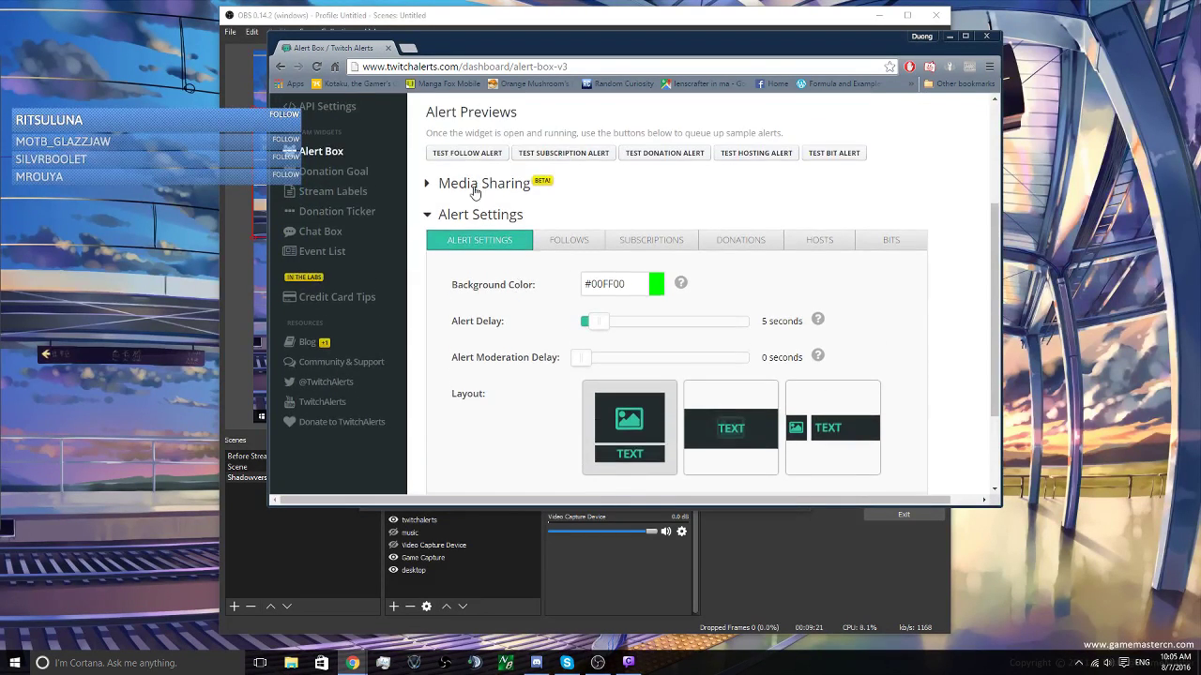
scroll(479, 190, "up", 2)
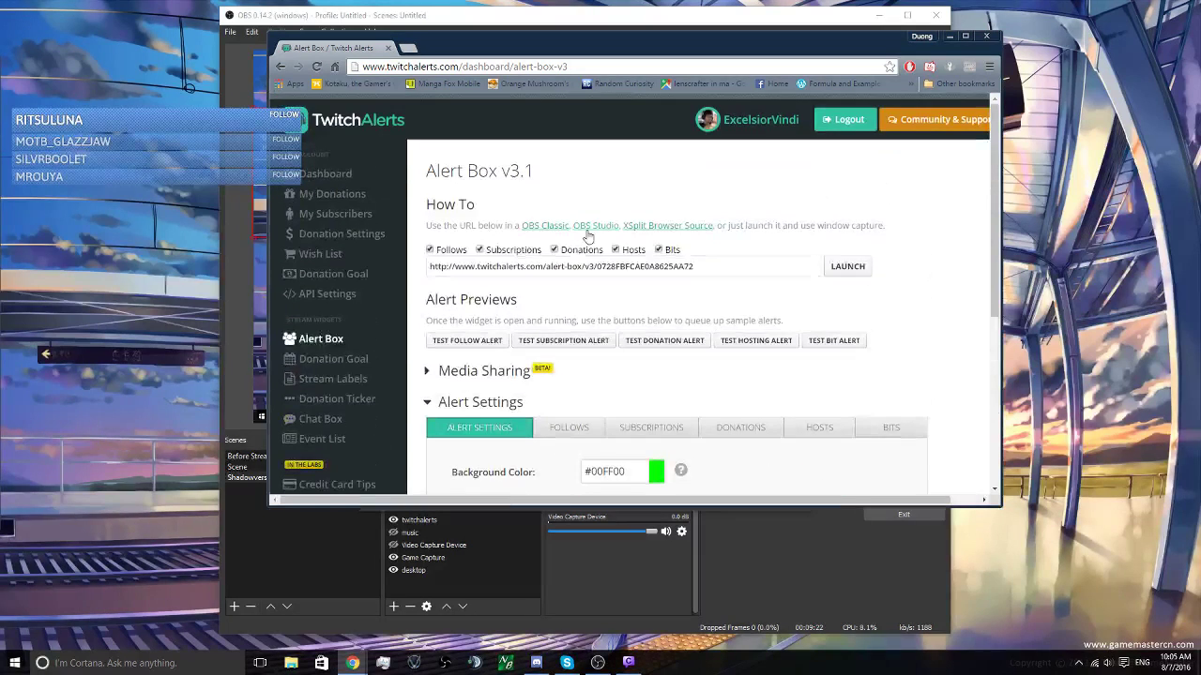
Step: Select the Alert Box widget URL, then minimize Chrome to return to OBS
left_click(516, 269)
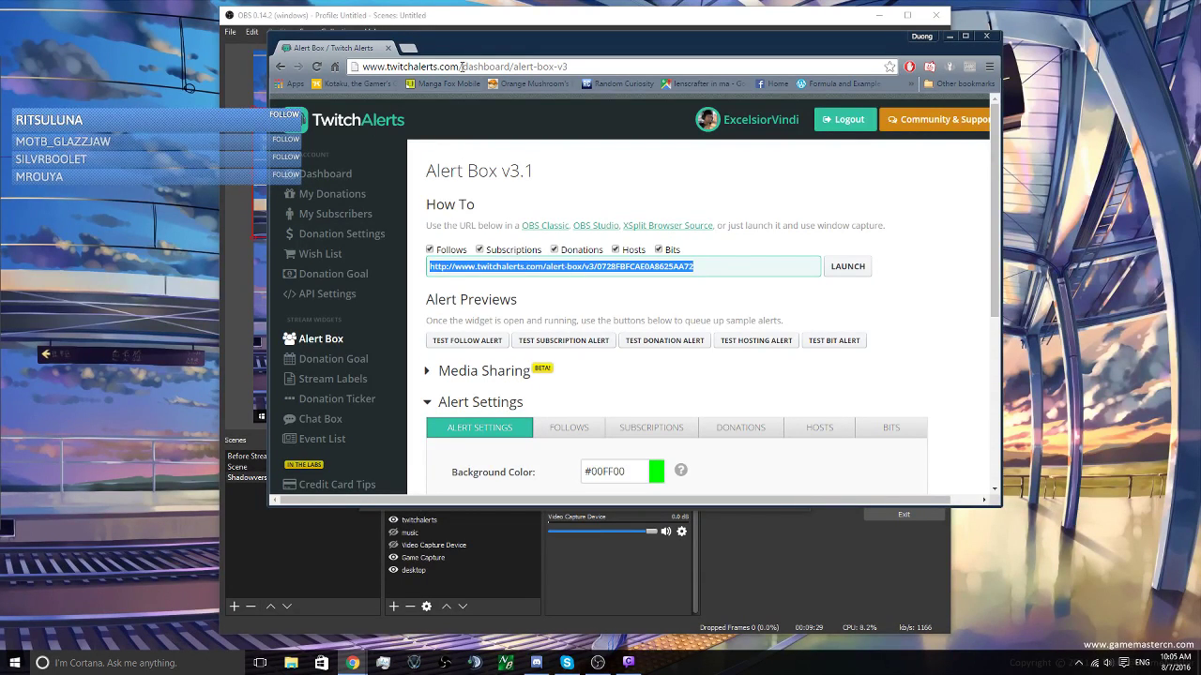
left_click_drag(461, 66, 684, 88)
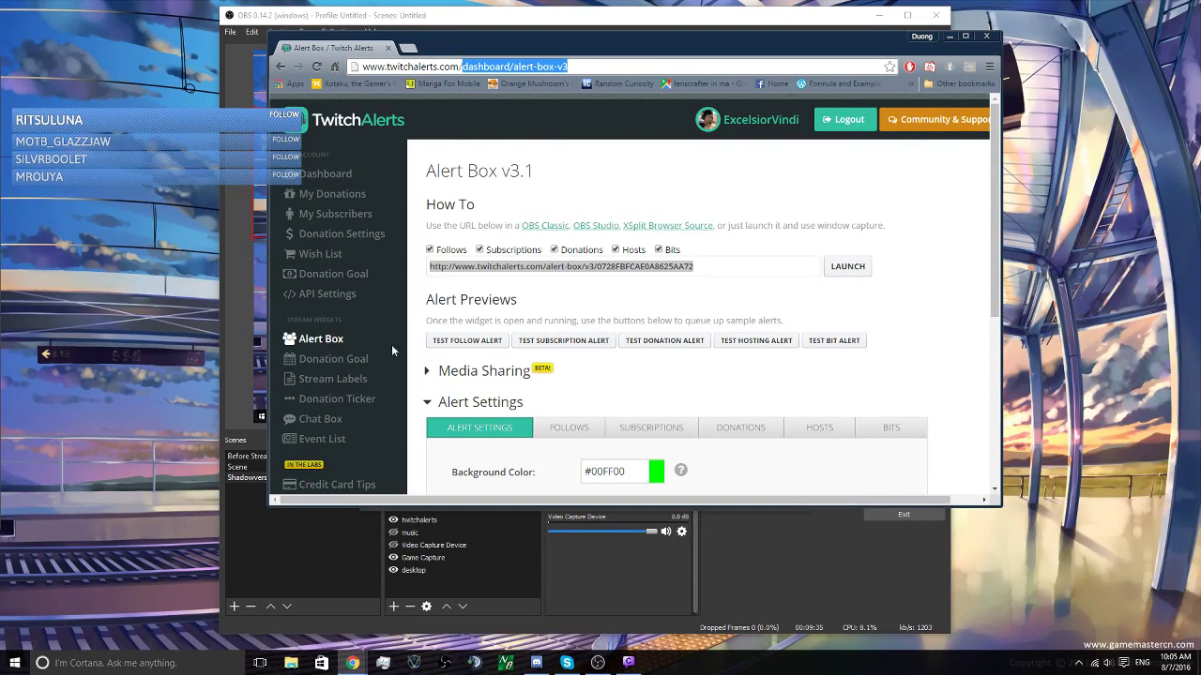
scroll(636, 298, "down", 2)
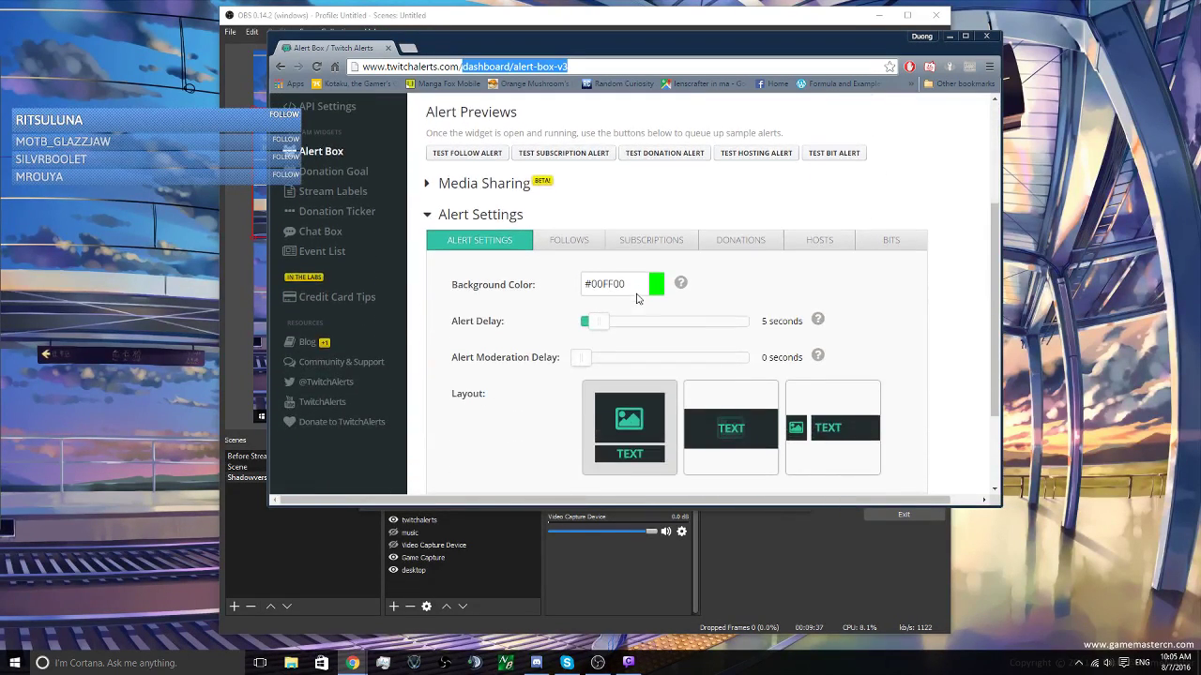
scroll(636, 298, "up", 3)
scroll(640, 299, "down", 1)
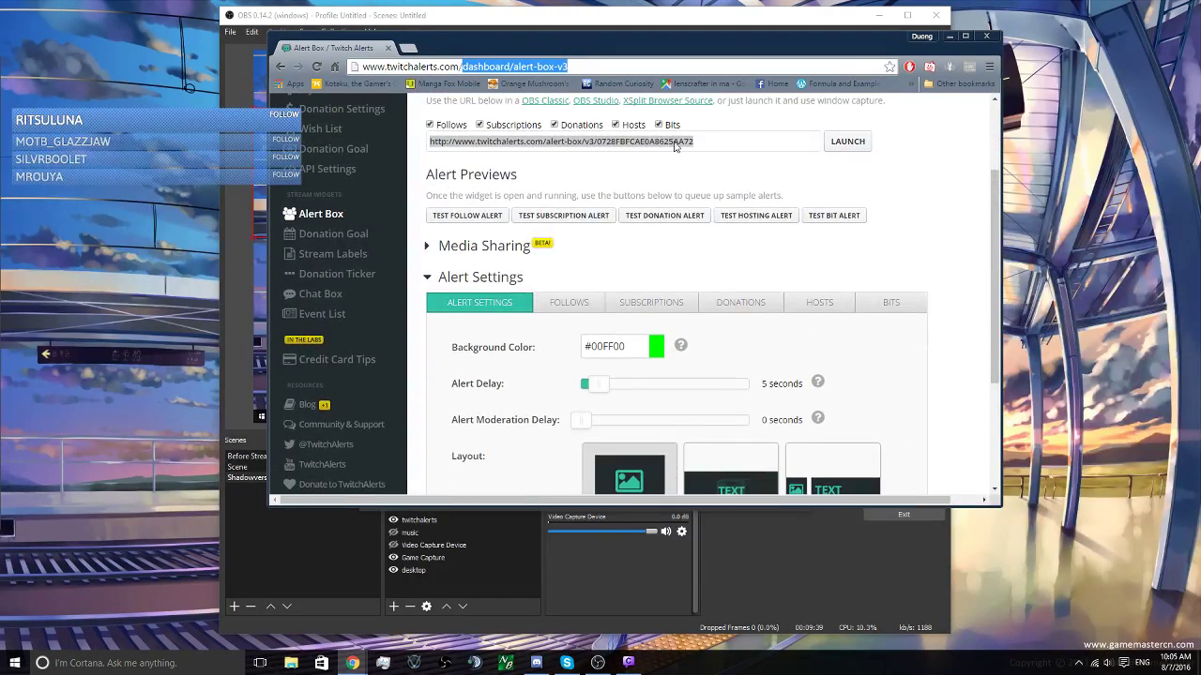
left_click(729, 148)
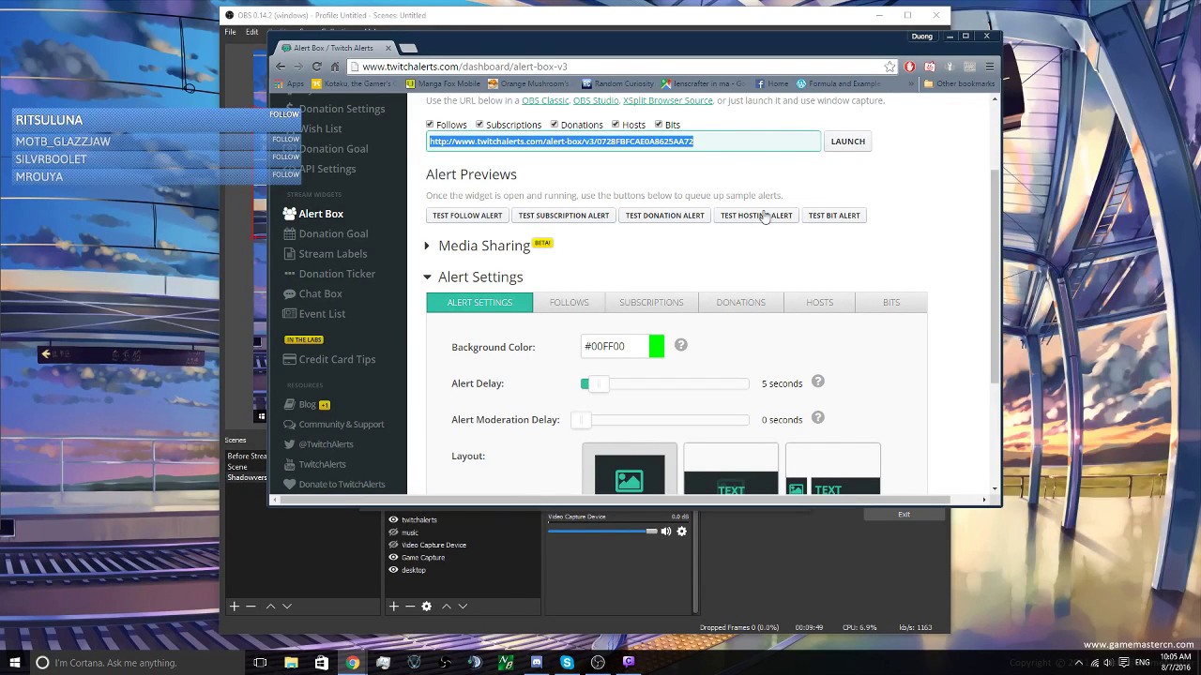
left_click(949, 36)
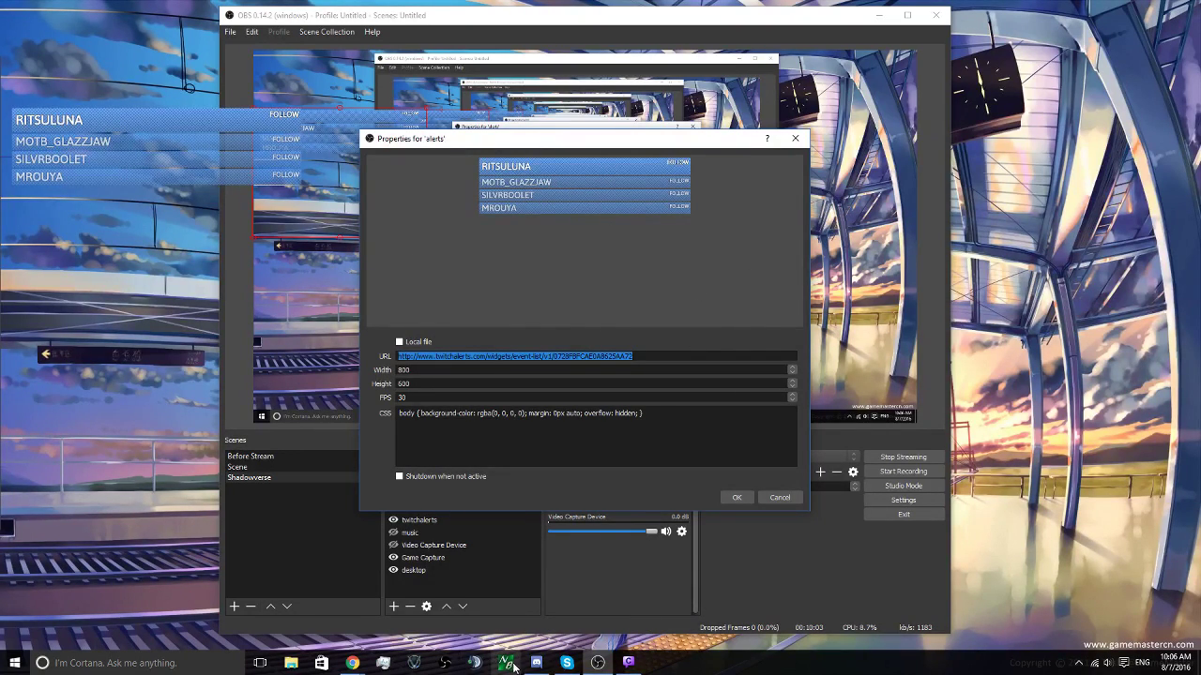
Step: Fire a test follow alert from TwitchAlerts and move the alerts Properties dialog lower-left in OBS
mouse_move(352, 662)
left_click(421, 603)
left_click(489, 216)
left_click(715, 17)
left_click_drag(563, 138, 63, 274)
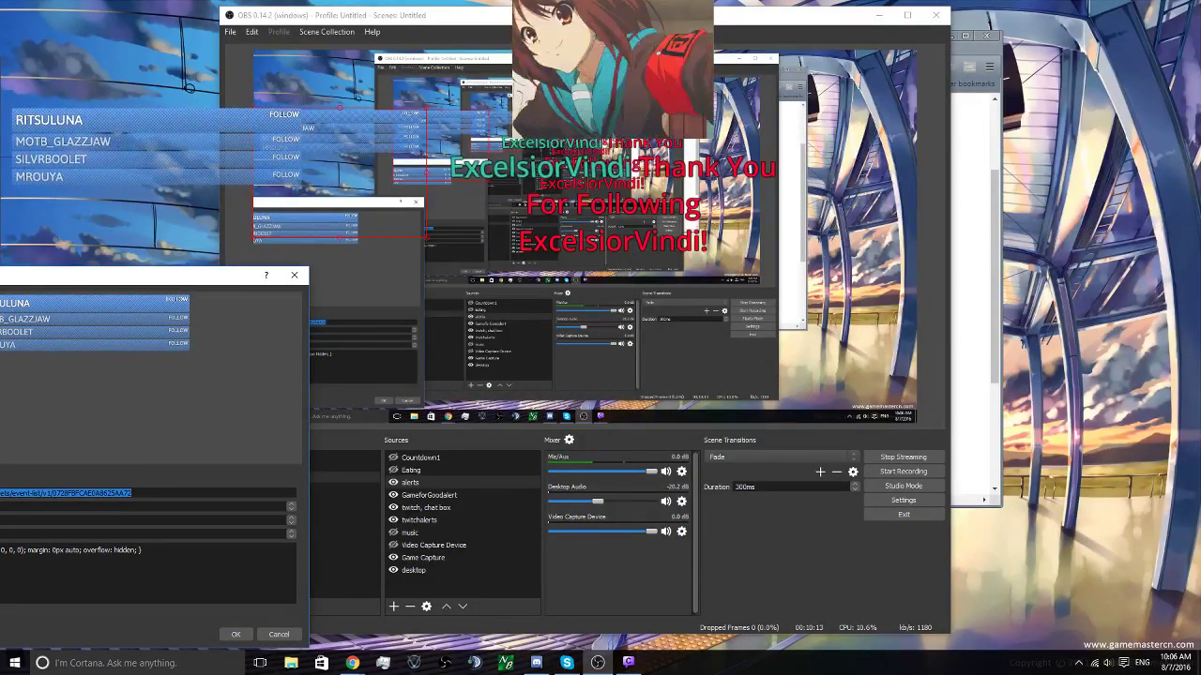
Step: Review the Follows alert settings in TwitchAlerts with Font Settings expanded
mouse_move(351, 663)
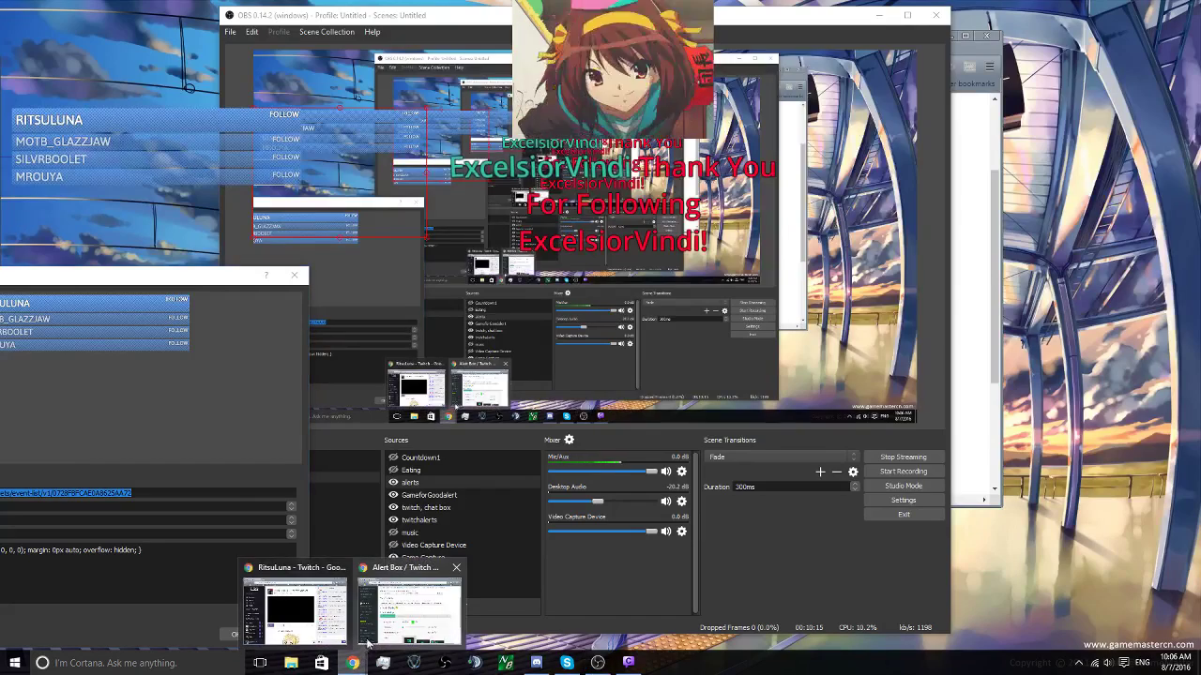
left_click(427, 530)
scroll(863, 368, "down", 1)
scroll(862, 366, "up", 1)
scroll(816, 426, "down", 1)
scroll(821, 426, "up", 2)
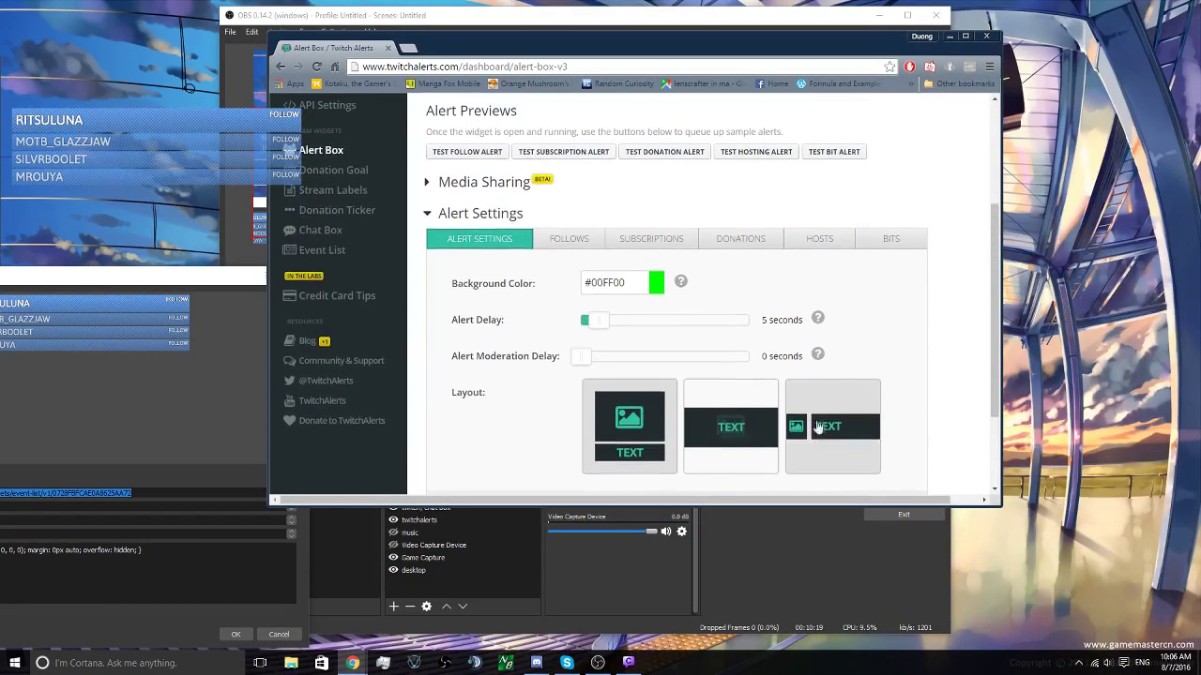
left_click(568, 240)
scroll(859, 357, "down", 5)
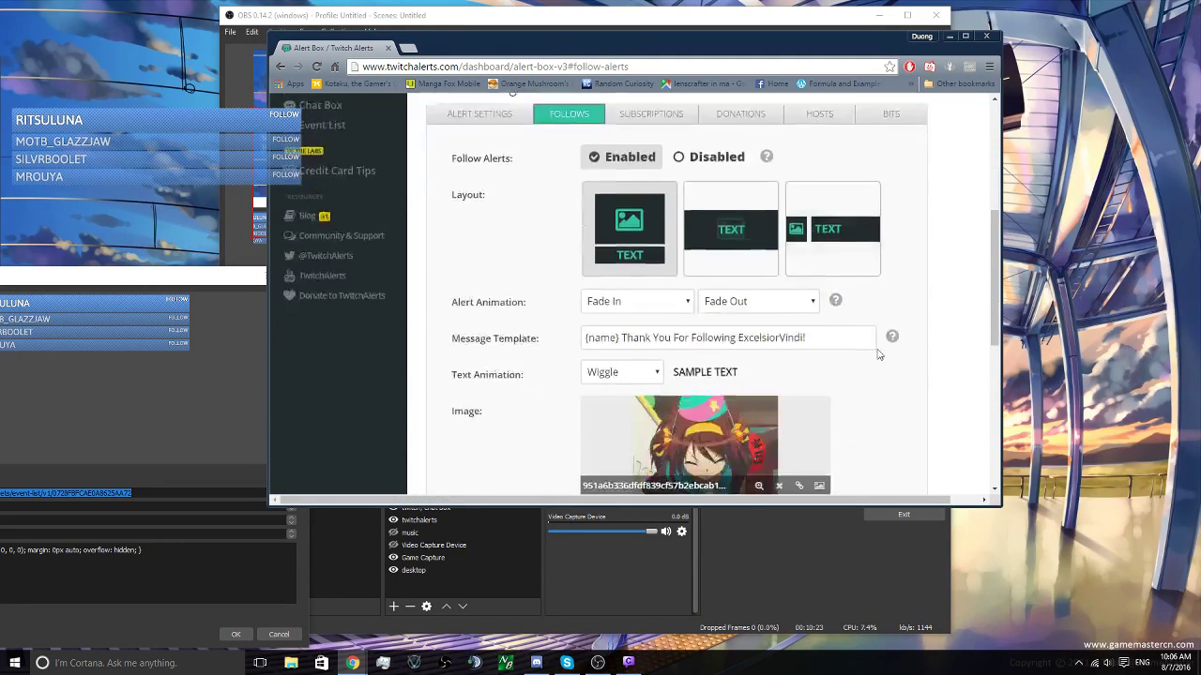
scroll(876, 351, "up", 2)
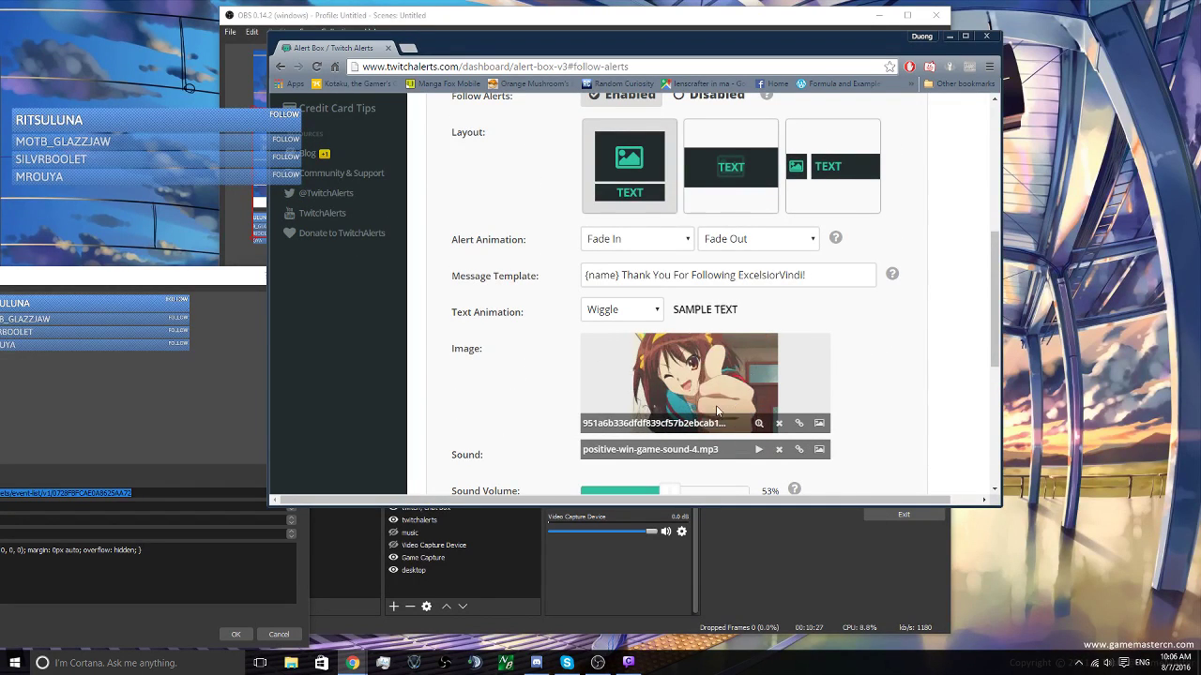
scroll(715, 405, "down", 1)
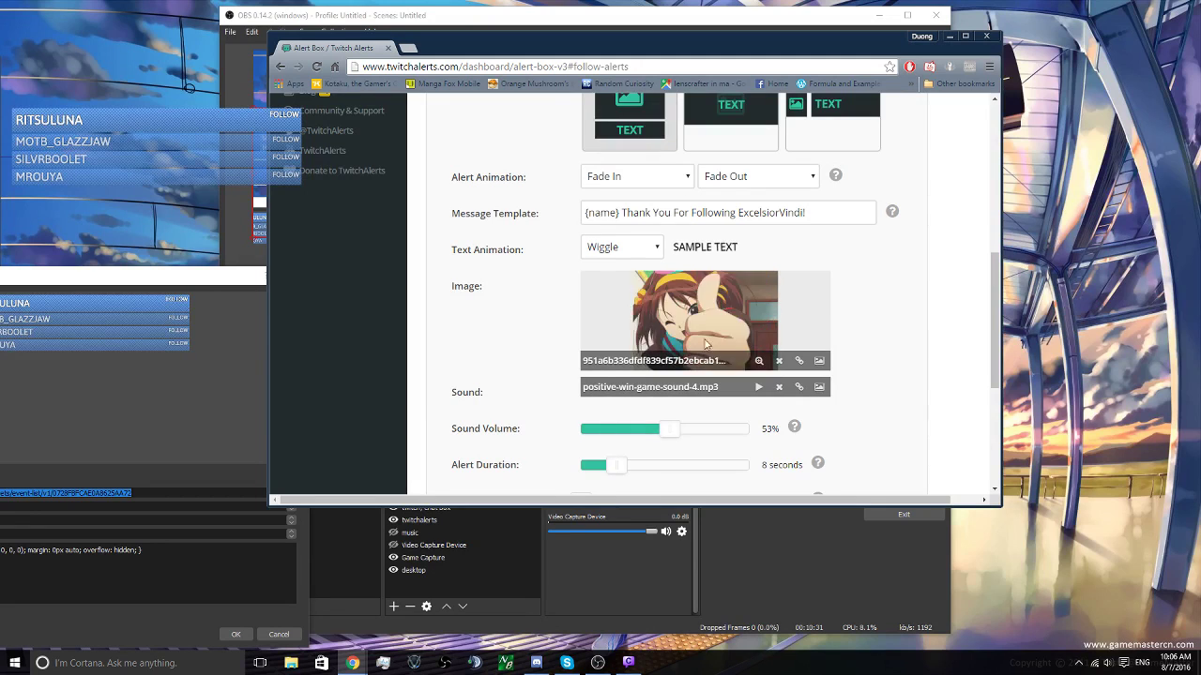
scroll(833, 360, "down", 3)
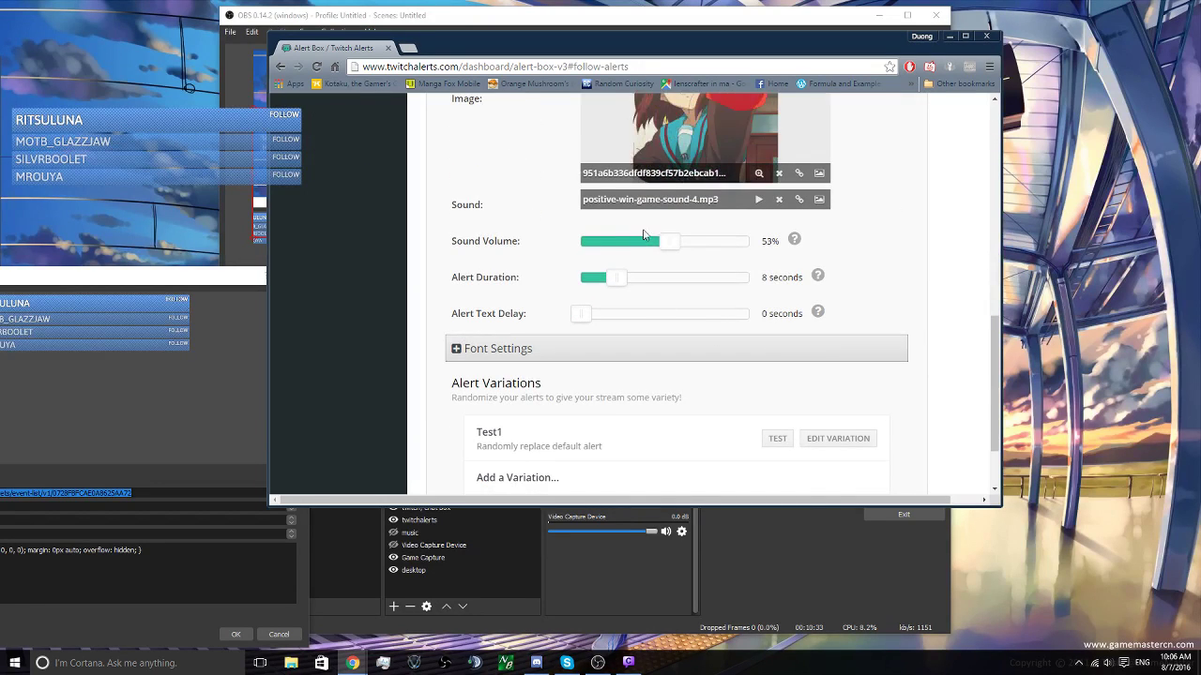
left_click(641, 354)
scroll(879, 397, "down", 3)
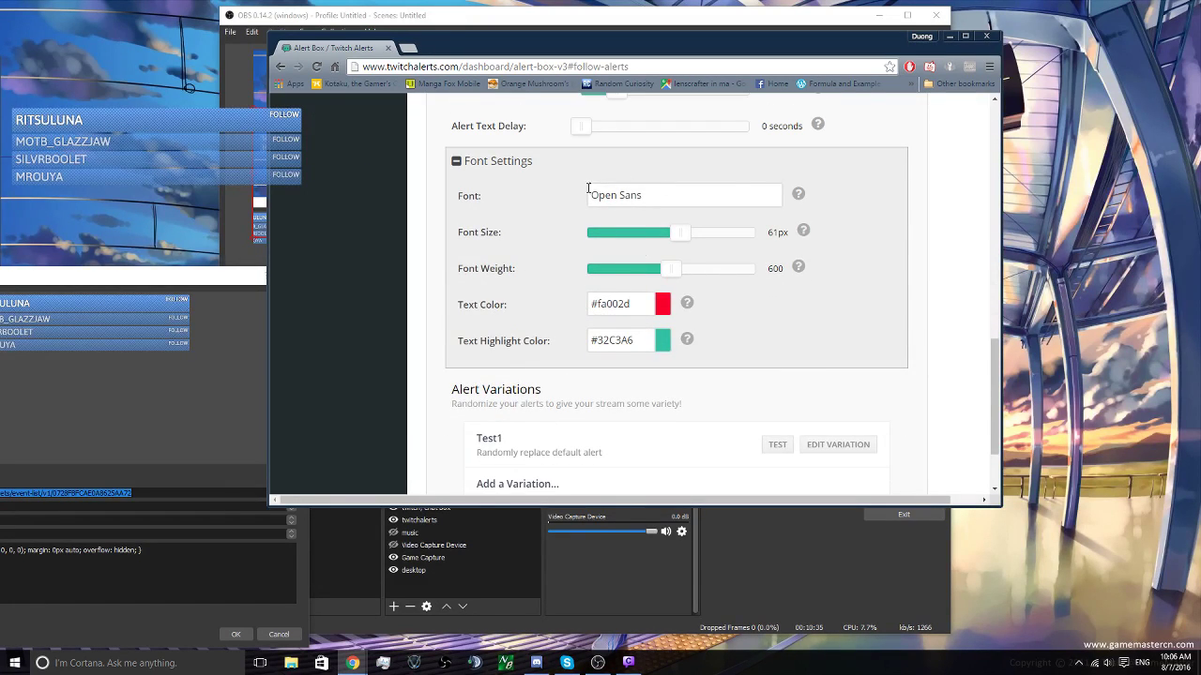
scroll(834, 399, "down", 2)
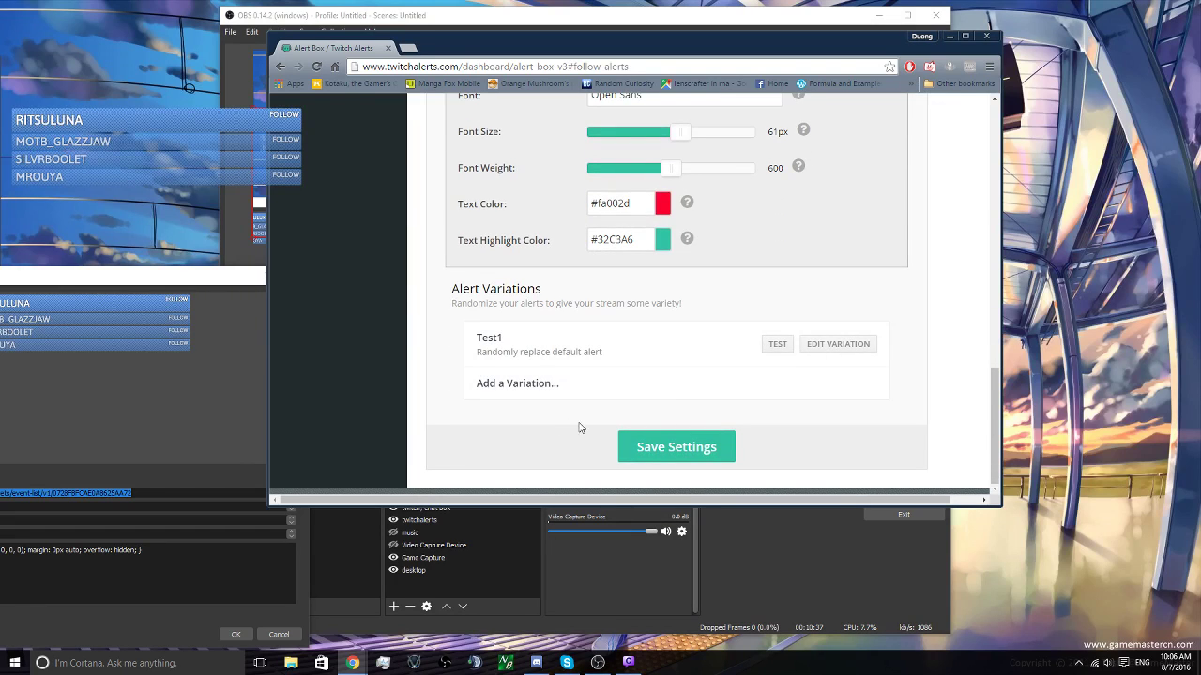
scroll(737, 344, "up", 5)
scroll(849, 351, "down", 4)
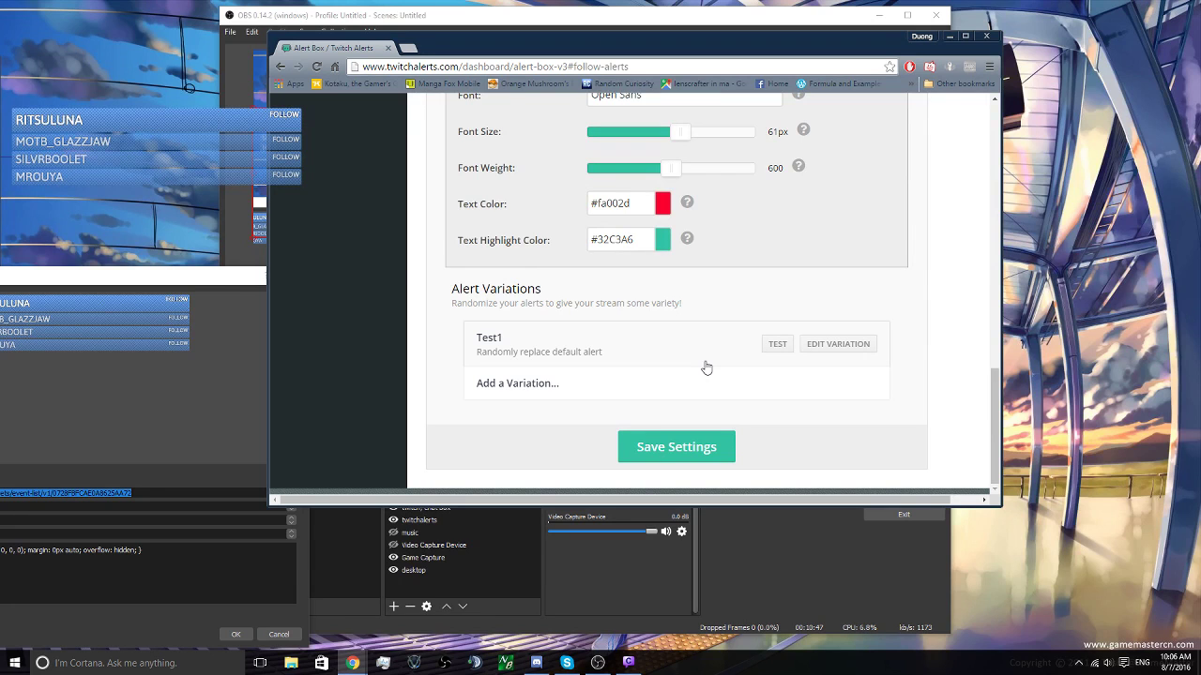
scroll(779, 361, "up", 10)
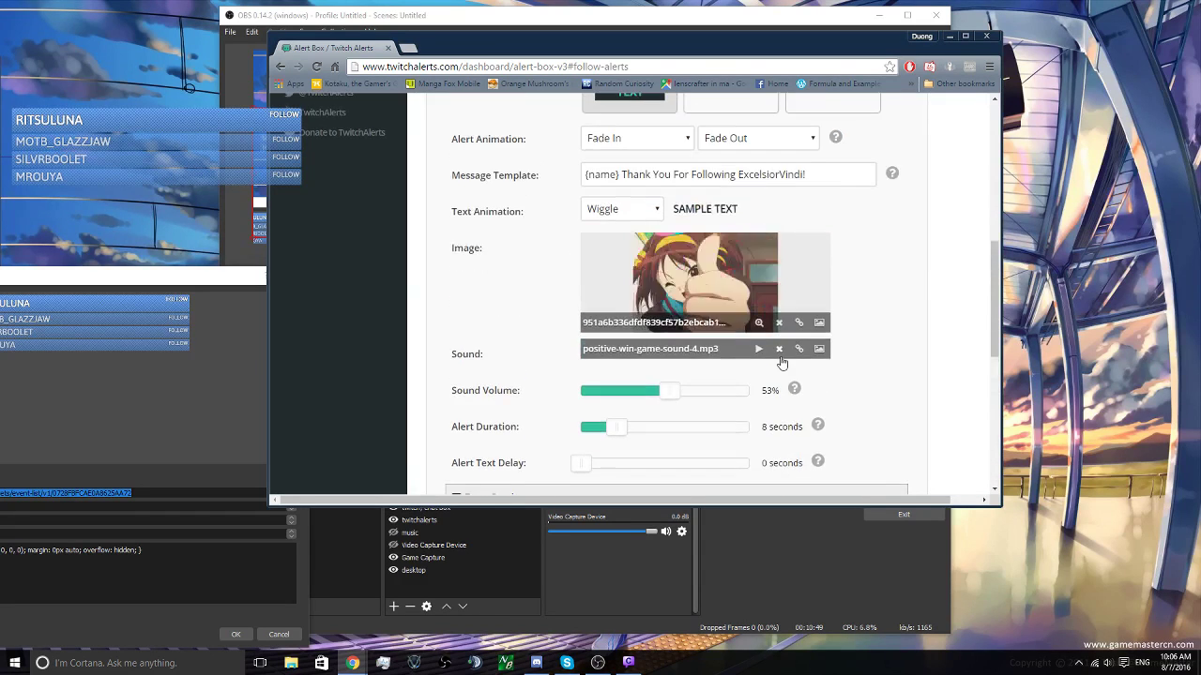
scroll(781, 361, "up", 3)
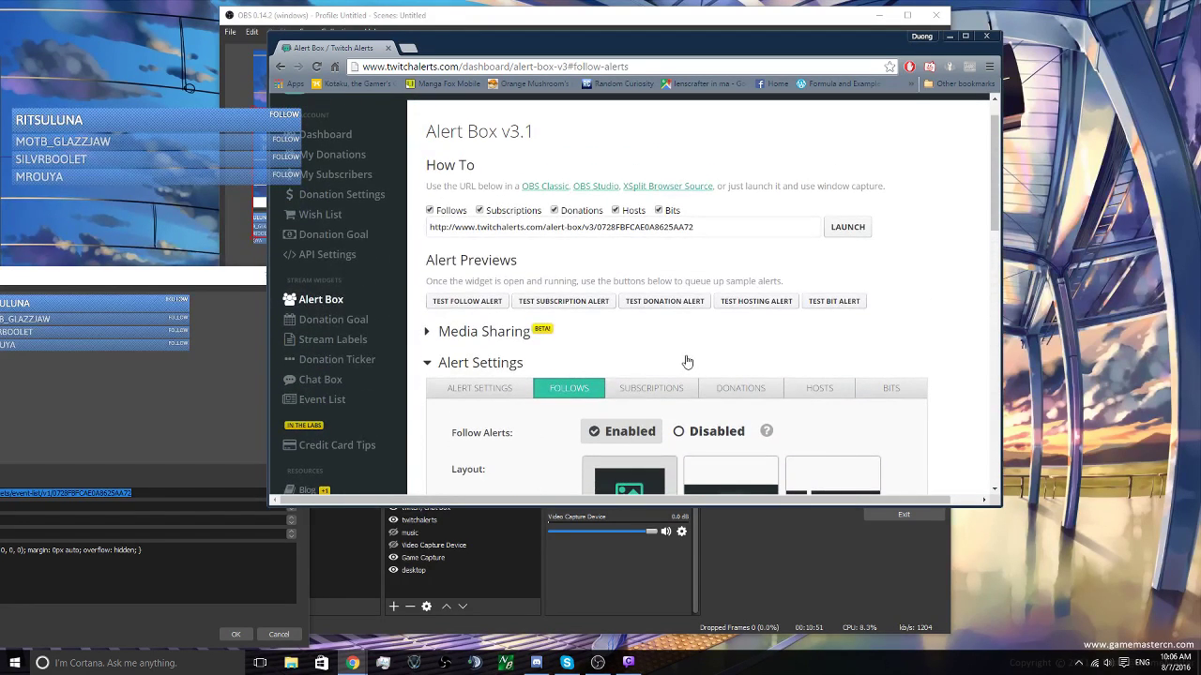
Step: Switch to the Donations alert tab and review its settings
left_click(709, 395)
scroll(713, 394, "down", 2)
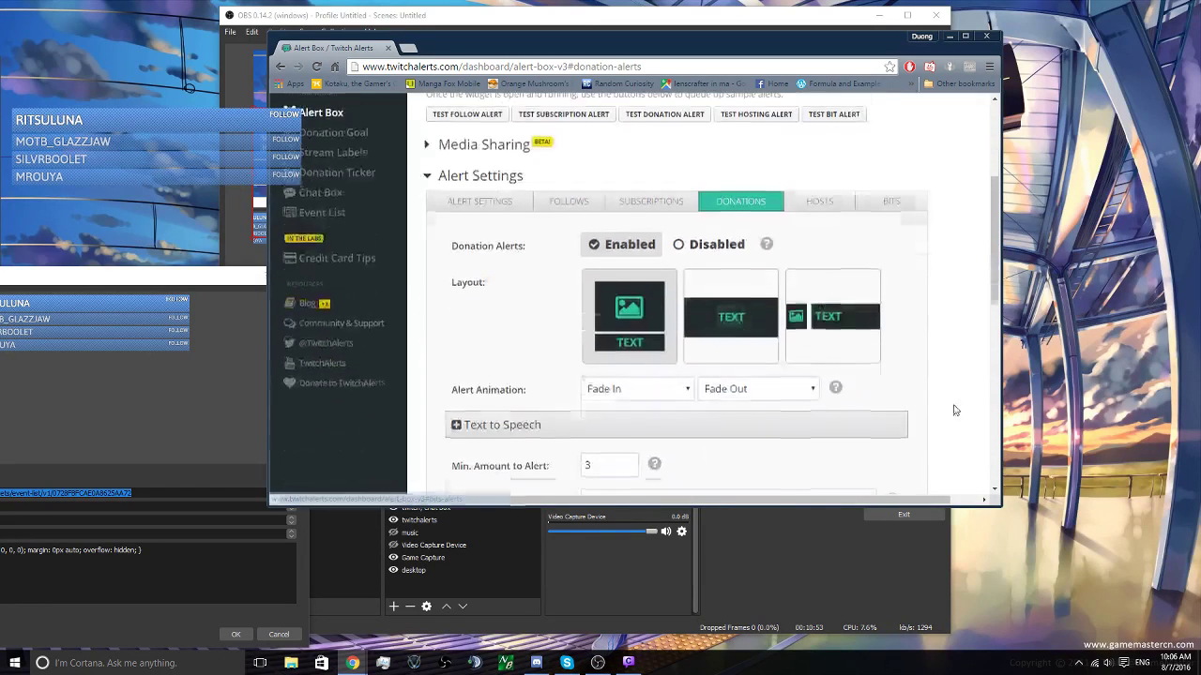
scroll(929, 406, "down", 3)
scroll(928, 404, "up", 2)
scroll(865, 356, "down", 4)
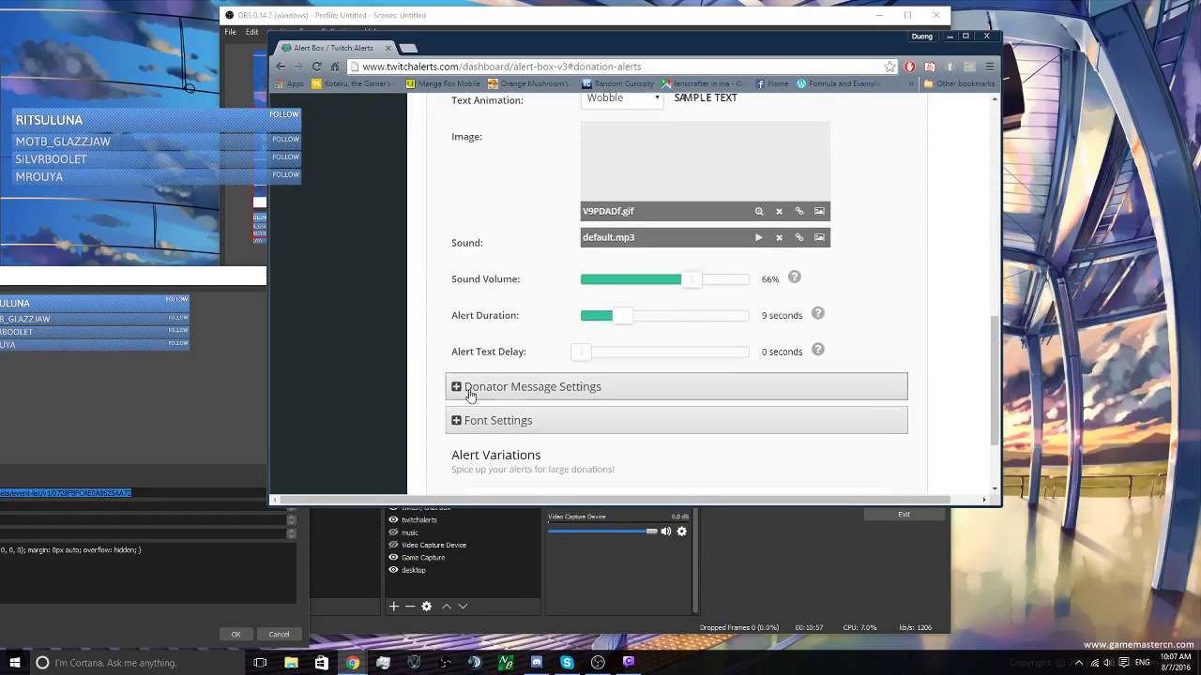
scroll(788, 413, "up", 3)
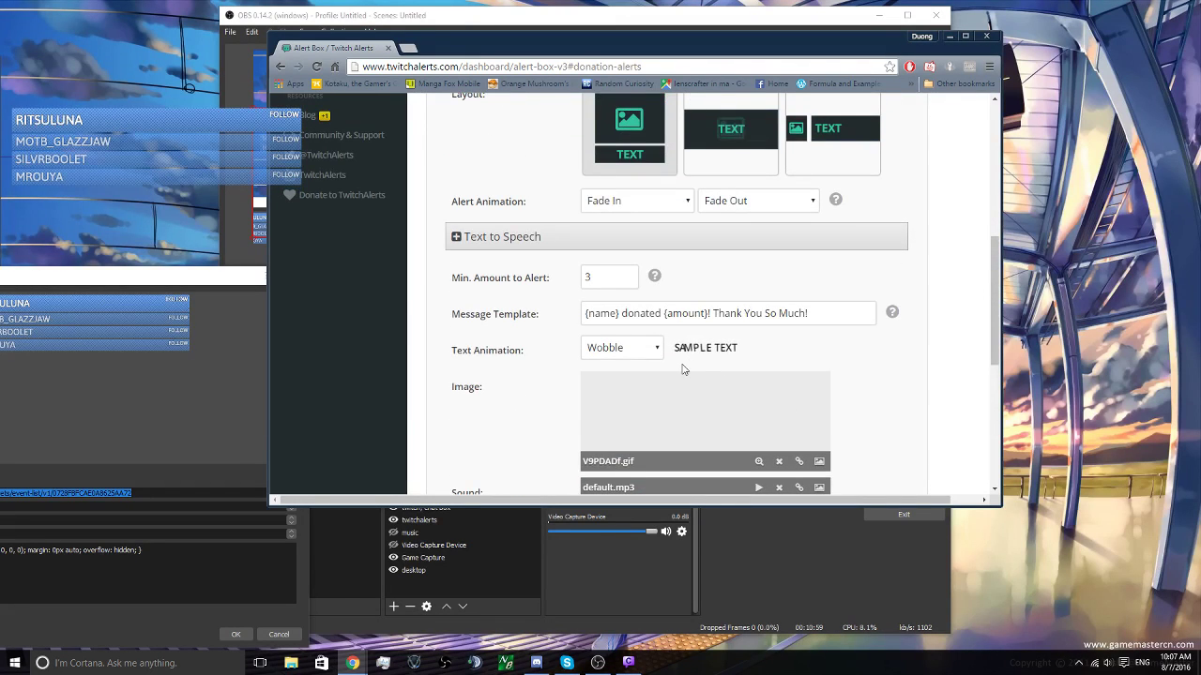
scroll(683, 368, "up", 2)
scroll(683, 368, "up", 1)
scroll(681, 359, "down", 3)
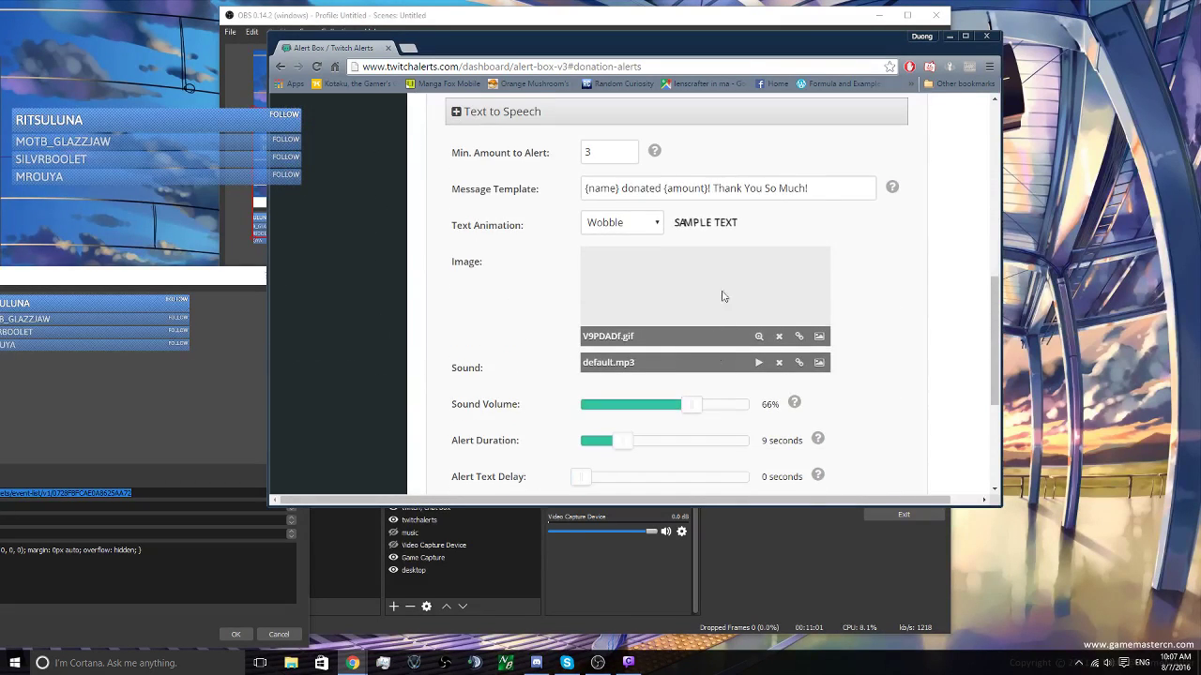
scroll(723, 284, "up", 3)
scroll(672, 236, "up", 2)
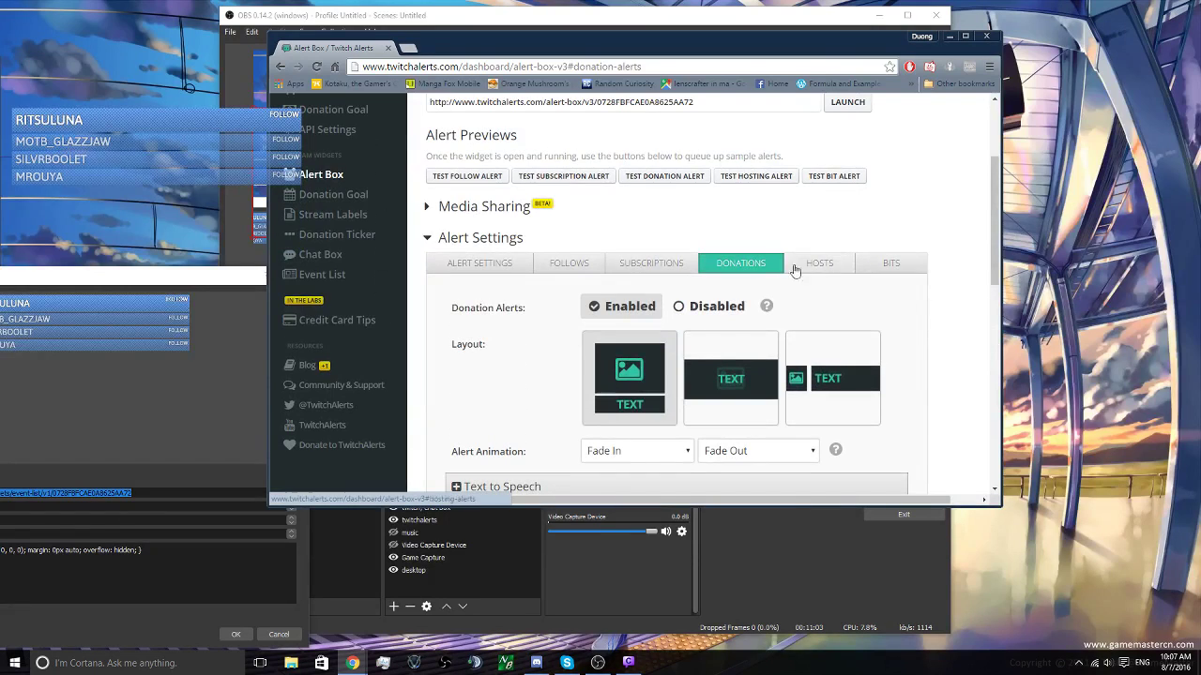
scroll(706, 261, "up", 1)
scroll(706, 261, "up", 1)
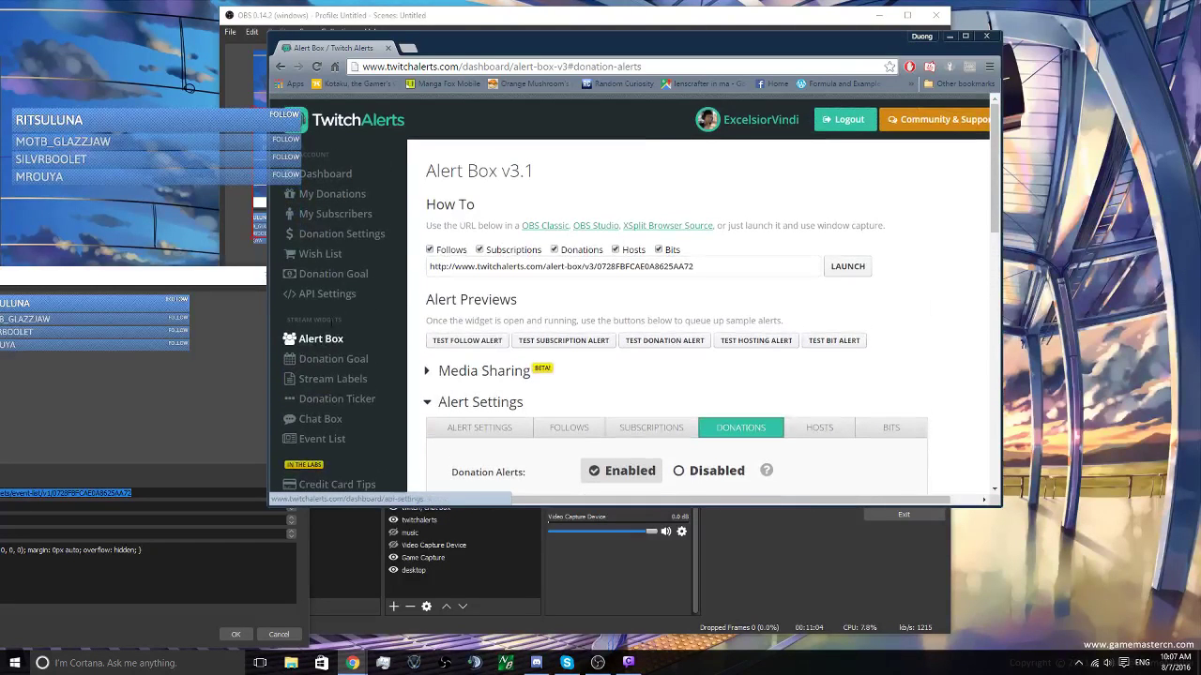
Step: Open the Chat Box widget page, then close the alerts source properties in OBS
left_click(347, 418)
scroll(726, 338, "down", 2)
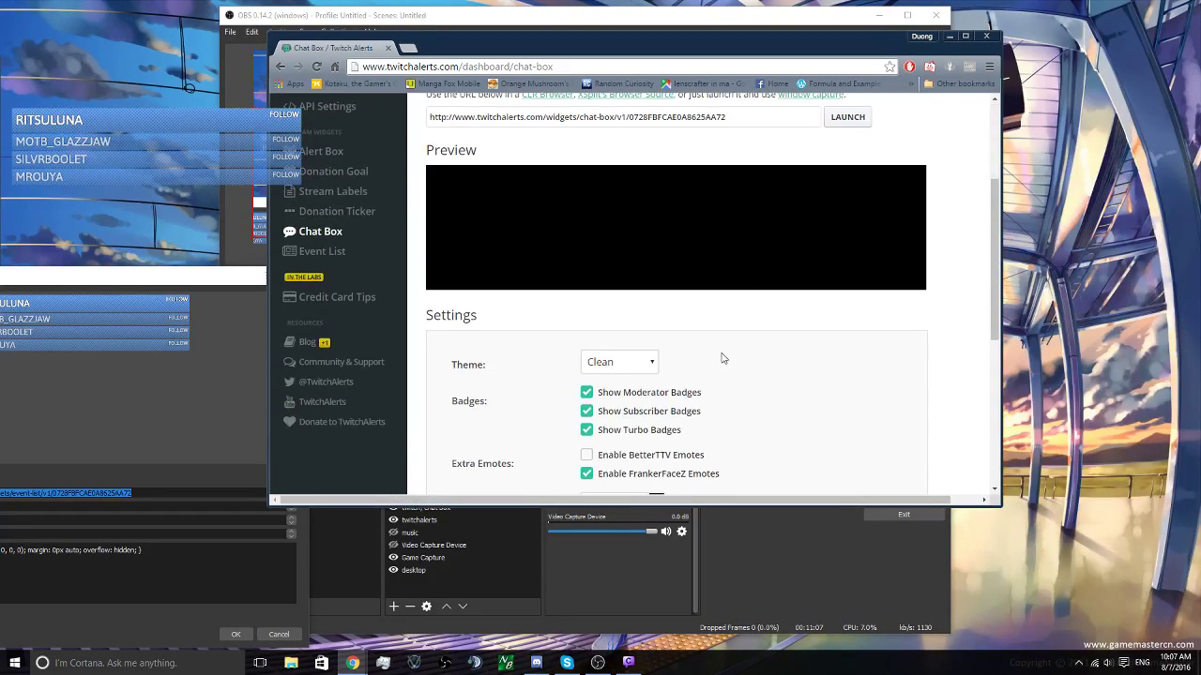
left_click_drag(197, 280, 487, 176)
left_click(740, 563)
left_click(542, 171)
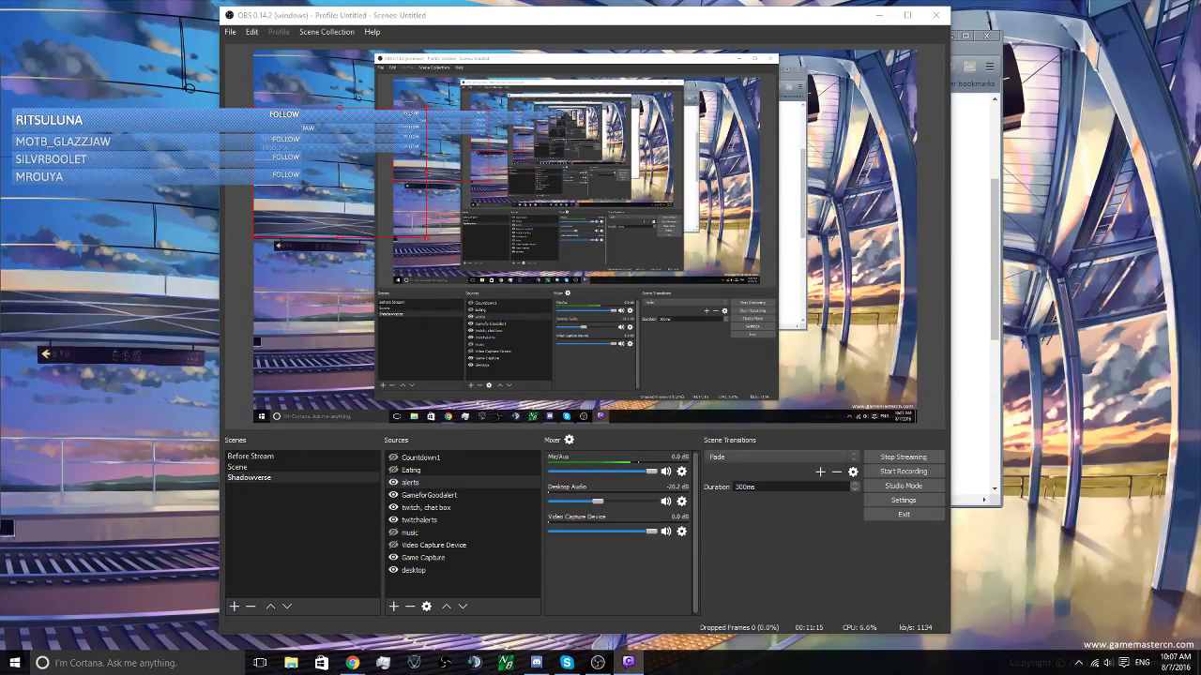
Step: Select the desktop, alerts and 'twitch, chat box' sources, then bring back the Chat Box page
left_click(307, 339)
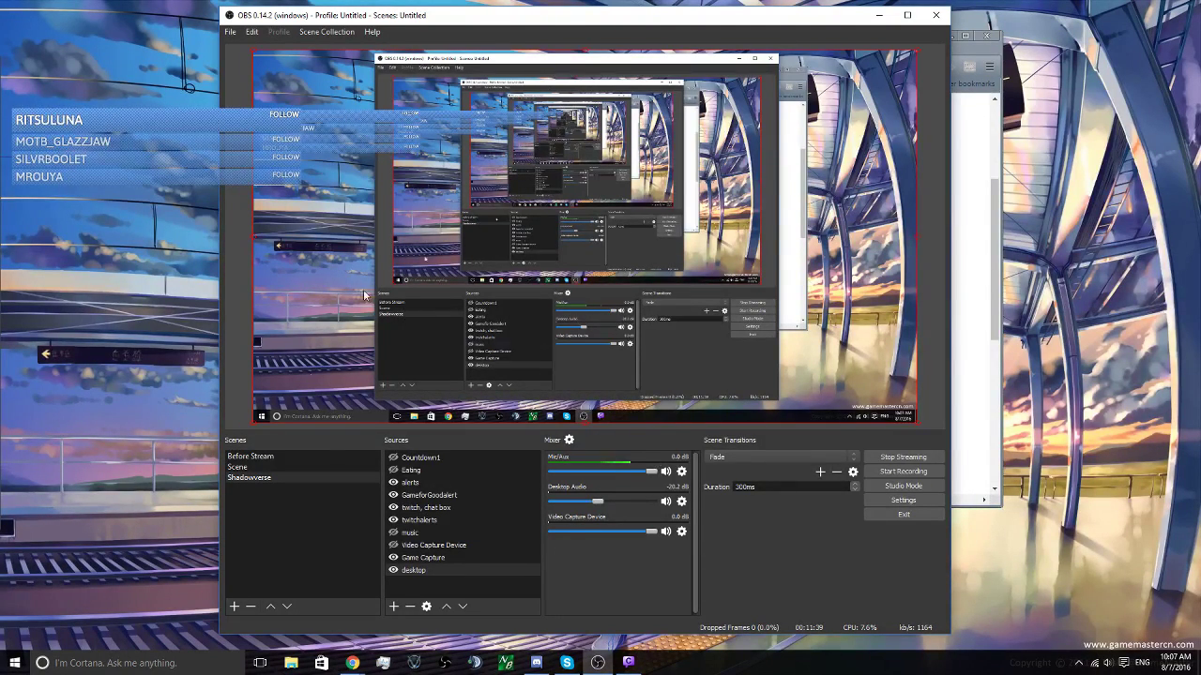
left_click(304, 137)
left_click(288, 347)
left_click(404, 349)
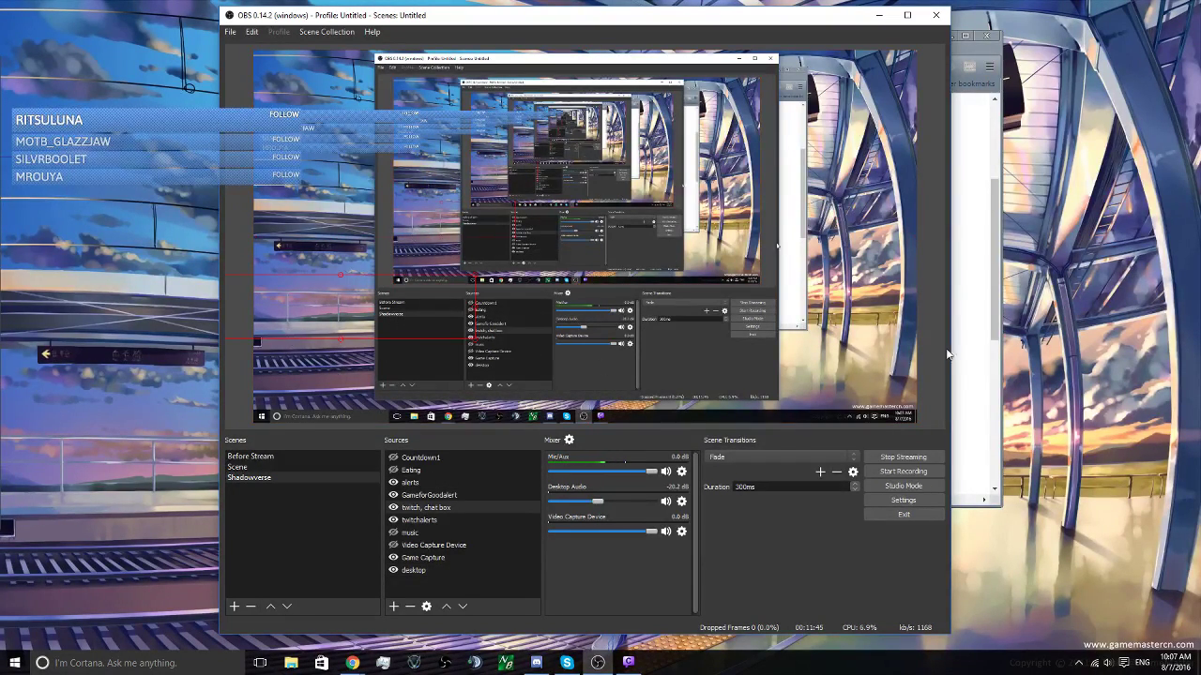
left_click(971, 360)
scroll(844, 364, "up", 2)
Step: Select the Chat Box widget URL and keep the Clean chat theme
left_click(573, 185)
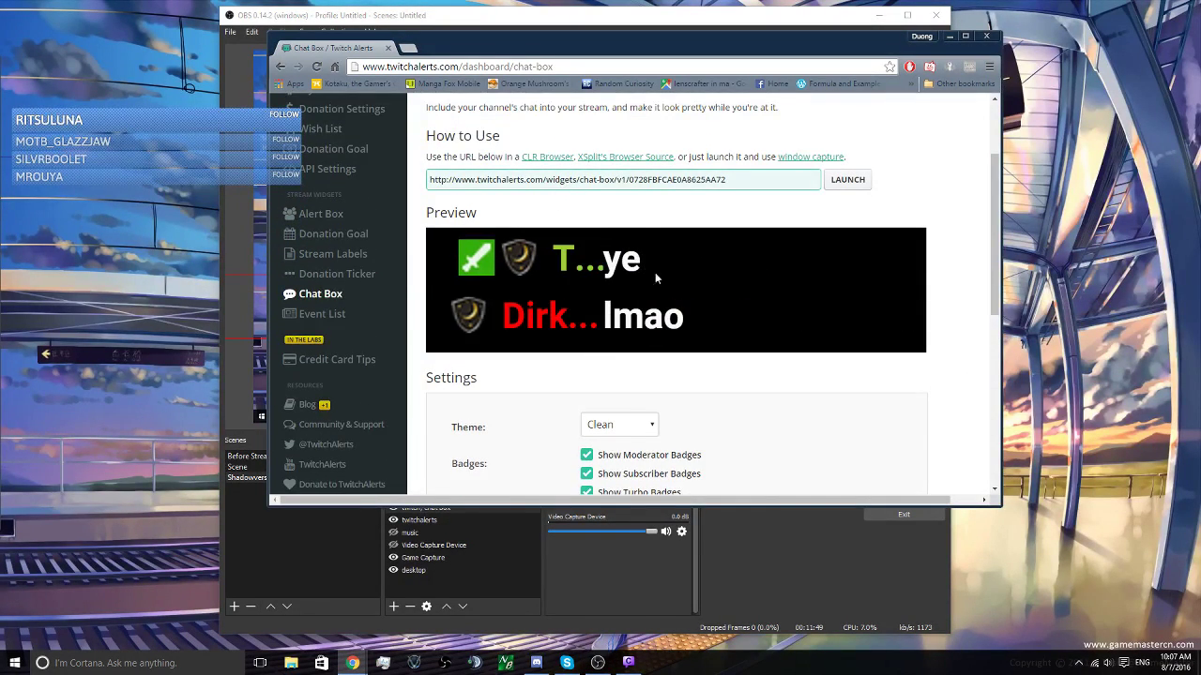
scroll(858, 379, "down", 3)
scroll(853, 374, "down", 1)
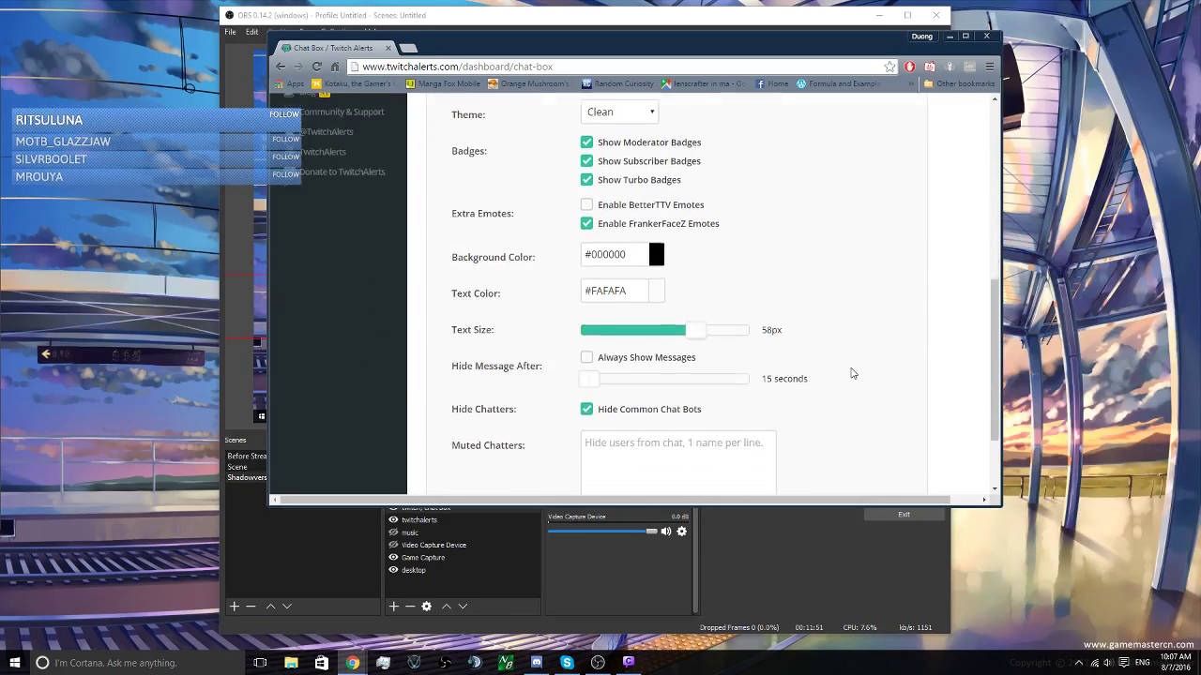
scroll(853, 373, "up", 1)
scroll(852, 373, "down", 3)
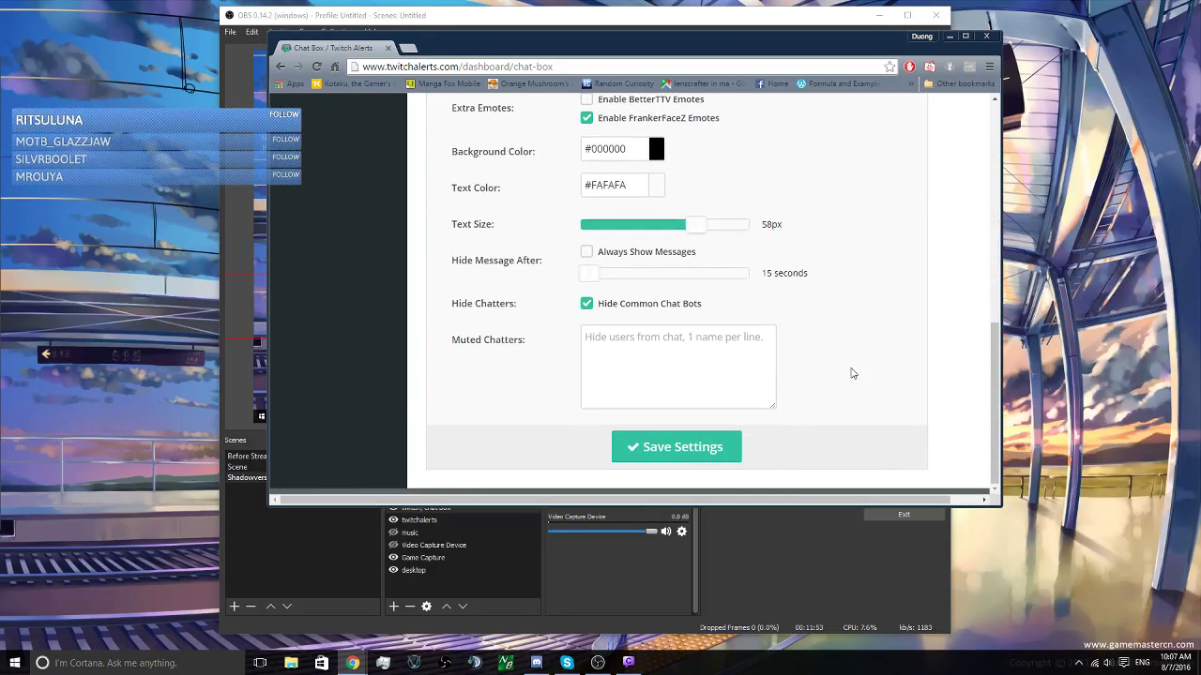
scroll(852, 374, "up", 1)
scroll(852, 373, "up", 3)
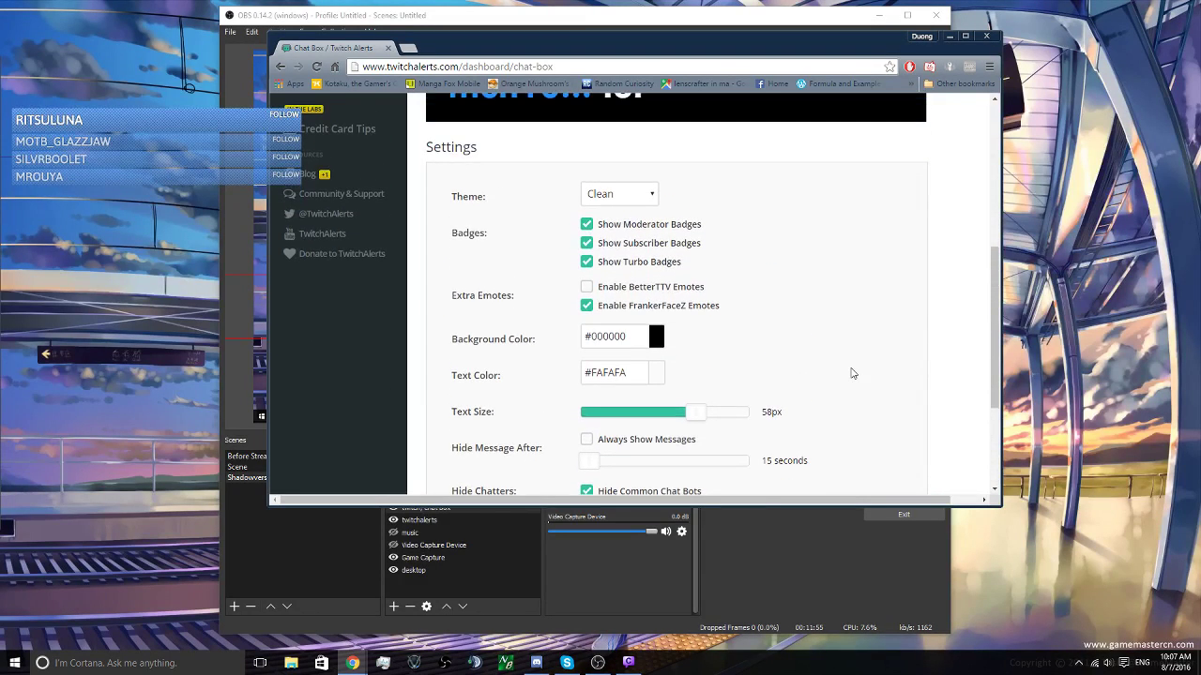
scroll(827, 337, "down", 1)
scroll(827, 337, "up", 1)
left_click(643, 200)
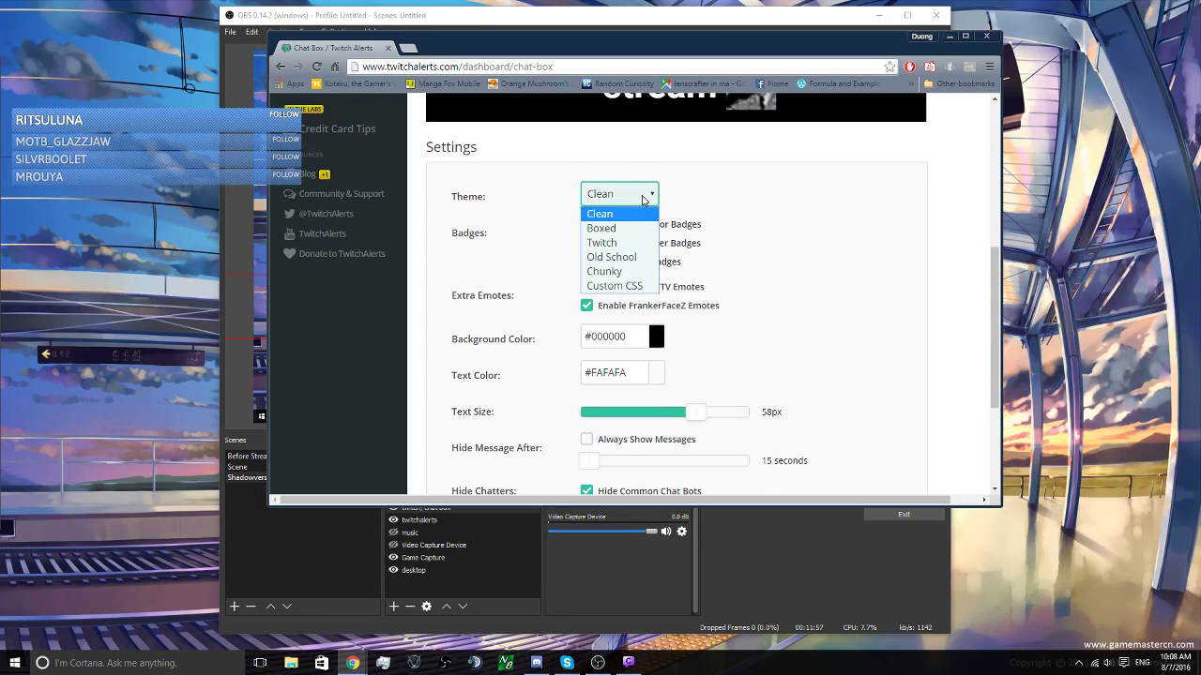
left_click(732, 216)
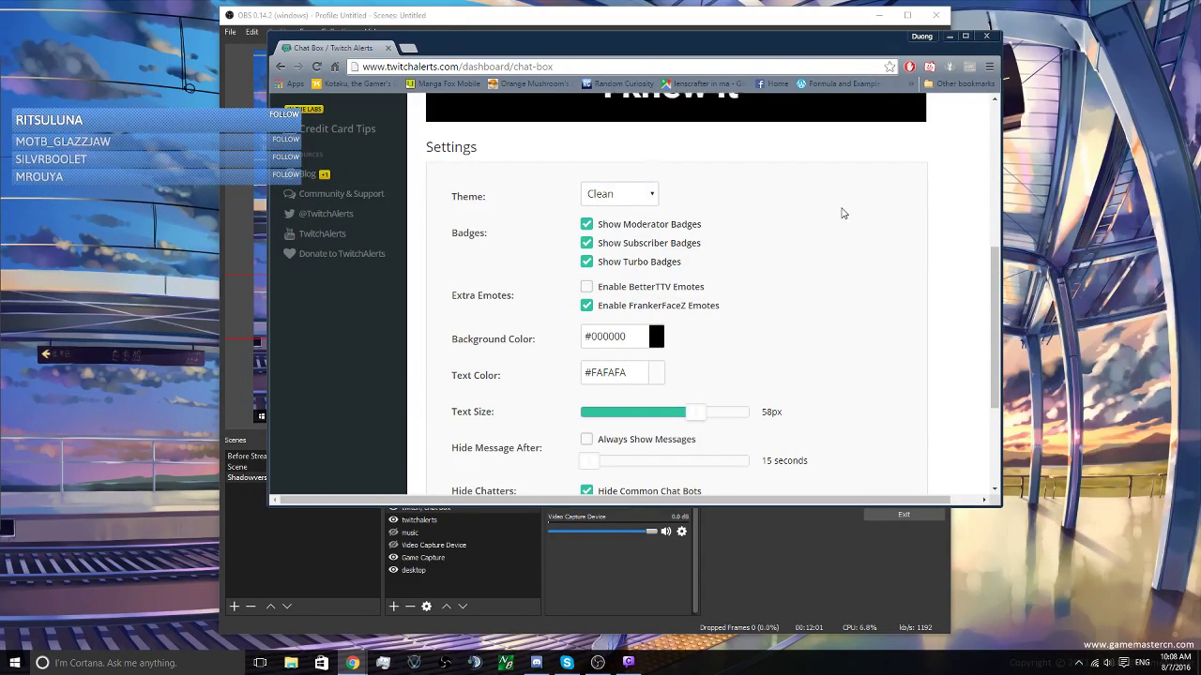
Step: Enable BetterTTV emotes and save the chat box settings
scroll(842, 220, "up", 2)
scroll(847, 232, "down", 1)
scroll(847, 240, "down", 1)
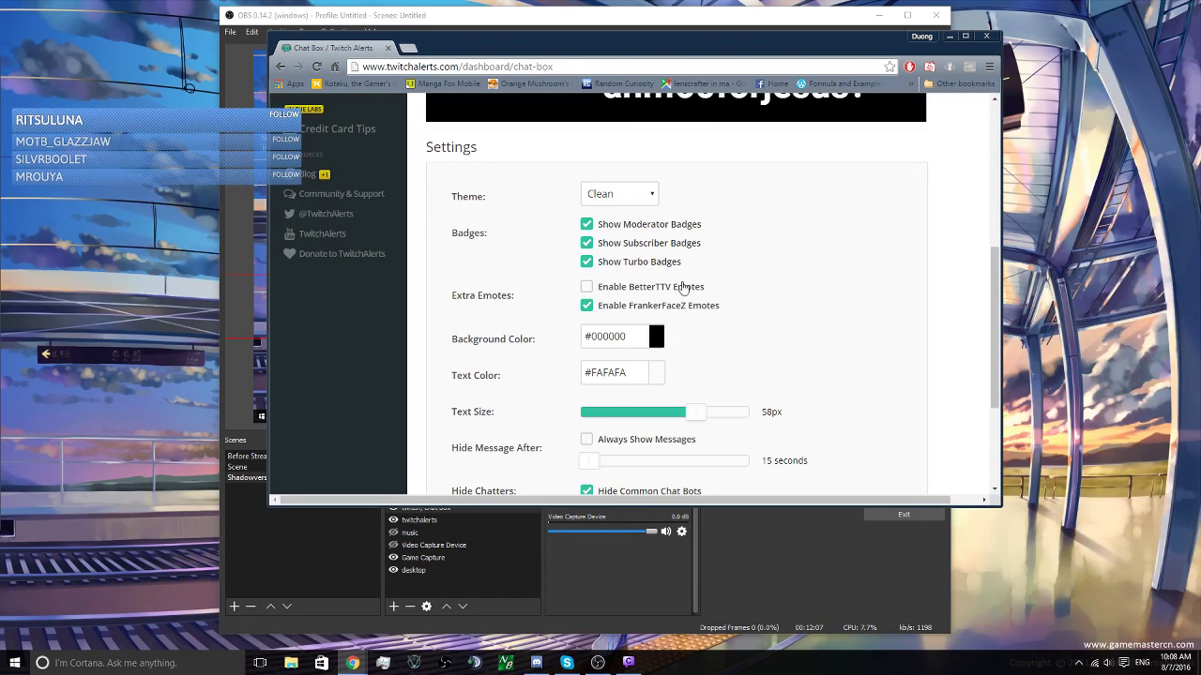
left_click(587, 287)
scroll(804, 313, "down", 3)
left_click(678, 446)
scroll(794, 358, "down", 5)
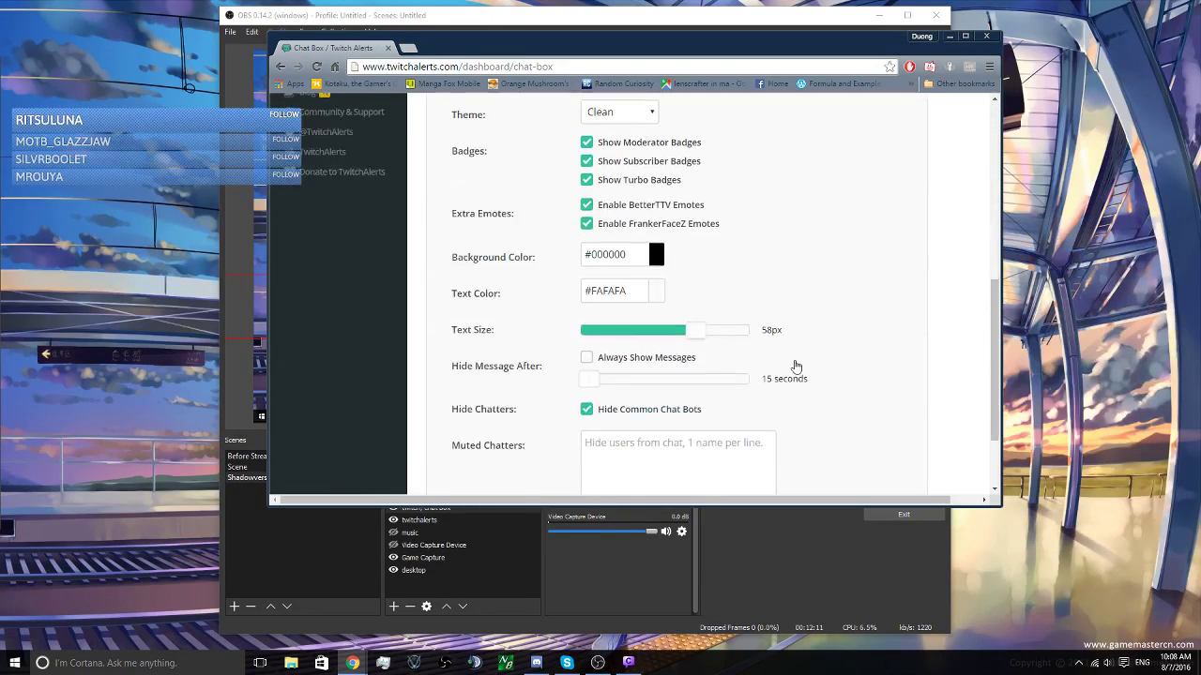
scroll(796, 367, "up", 1)
scroll(779, 338, "down", 1)
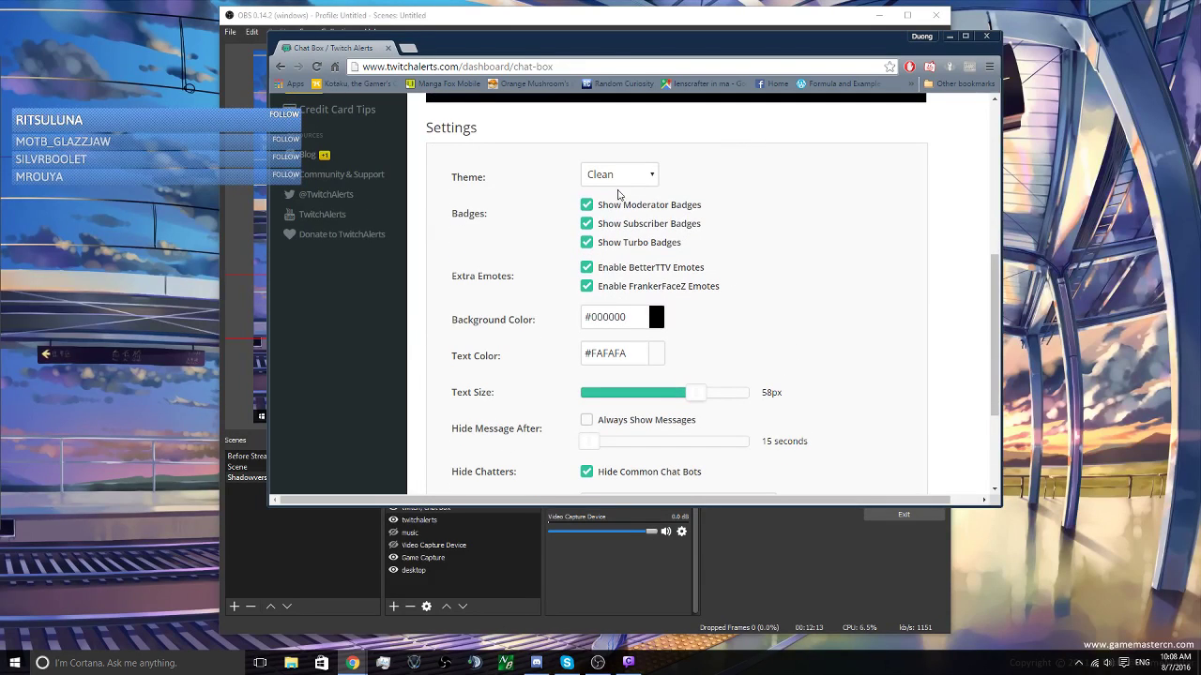
scroll(749, 392, "down", 1)
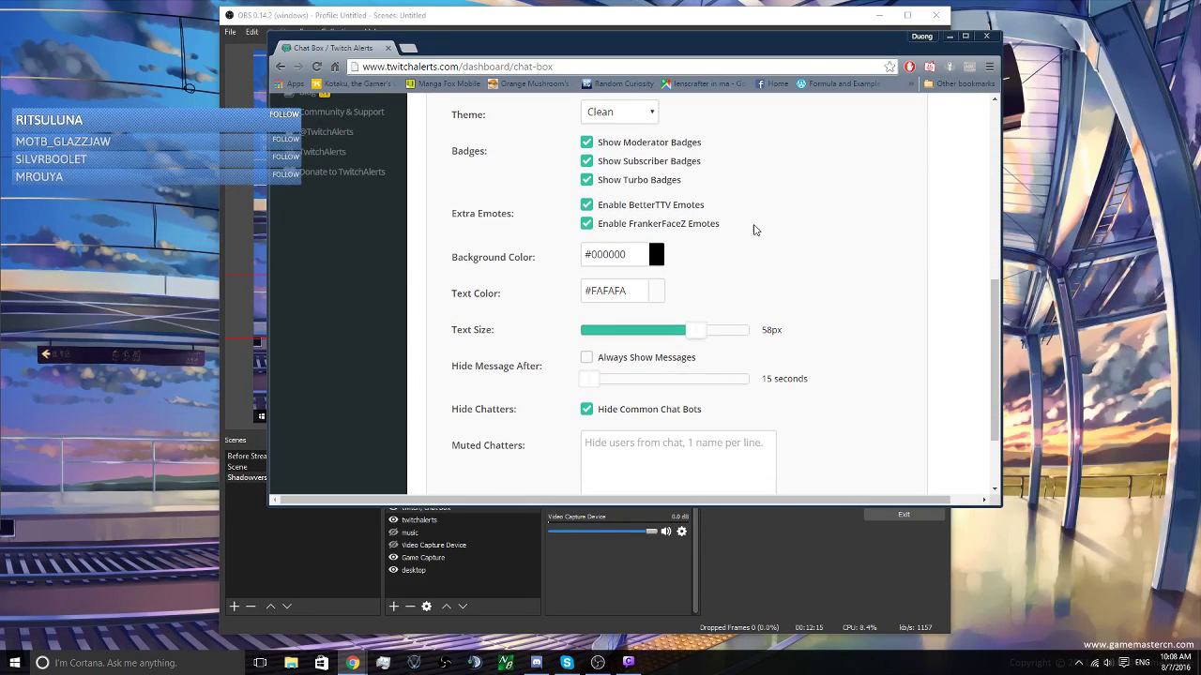
scroll(850, 362, "up", 6)
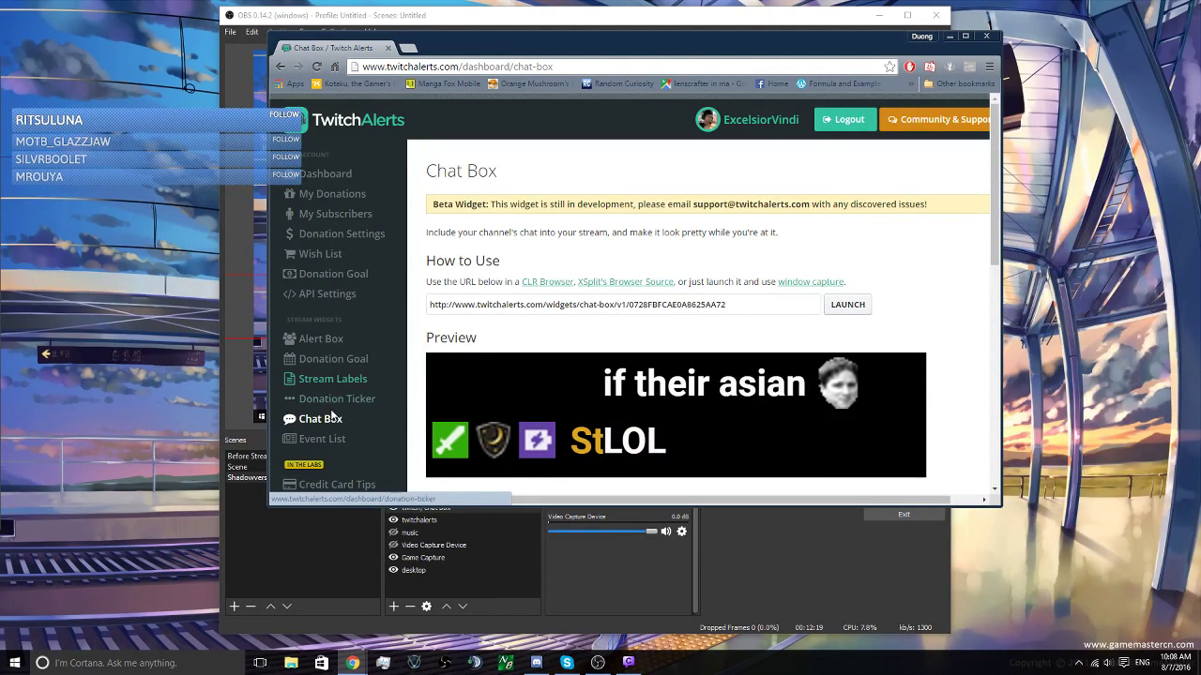
Step: Open the Event List widget, move Chrome lower-right, and review its Crisscross preview
left_click(325, 444)
scroll(705, 343, "down", 4)
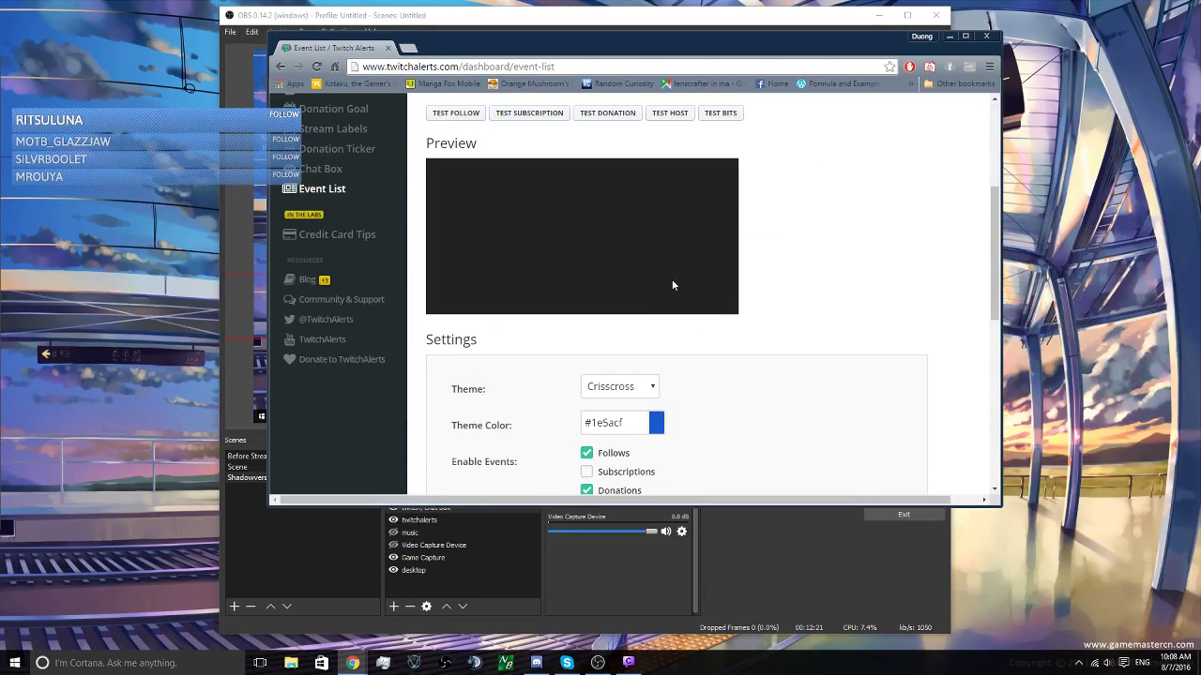
left_click_drag(656, 53, 792, 197)
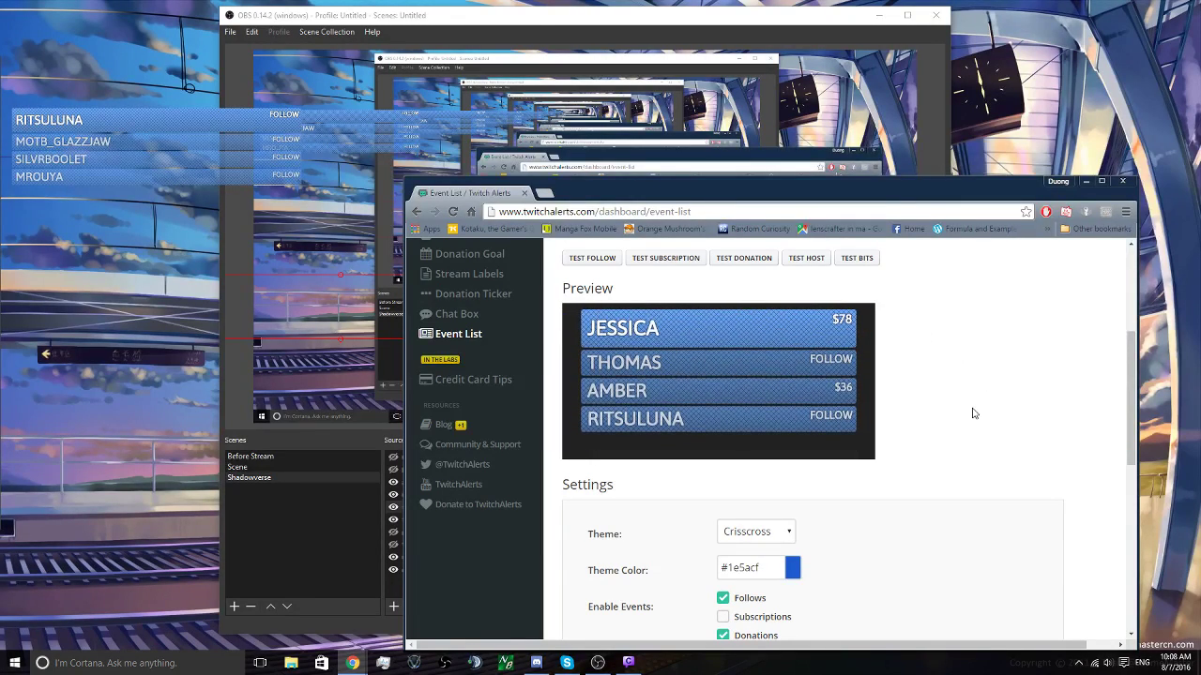
scroll(975, 408, "up", 3)
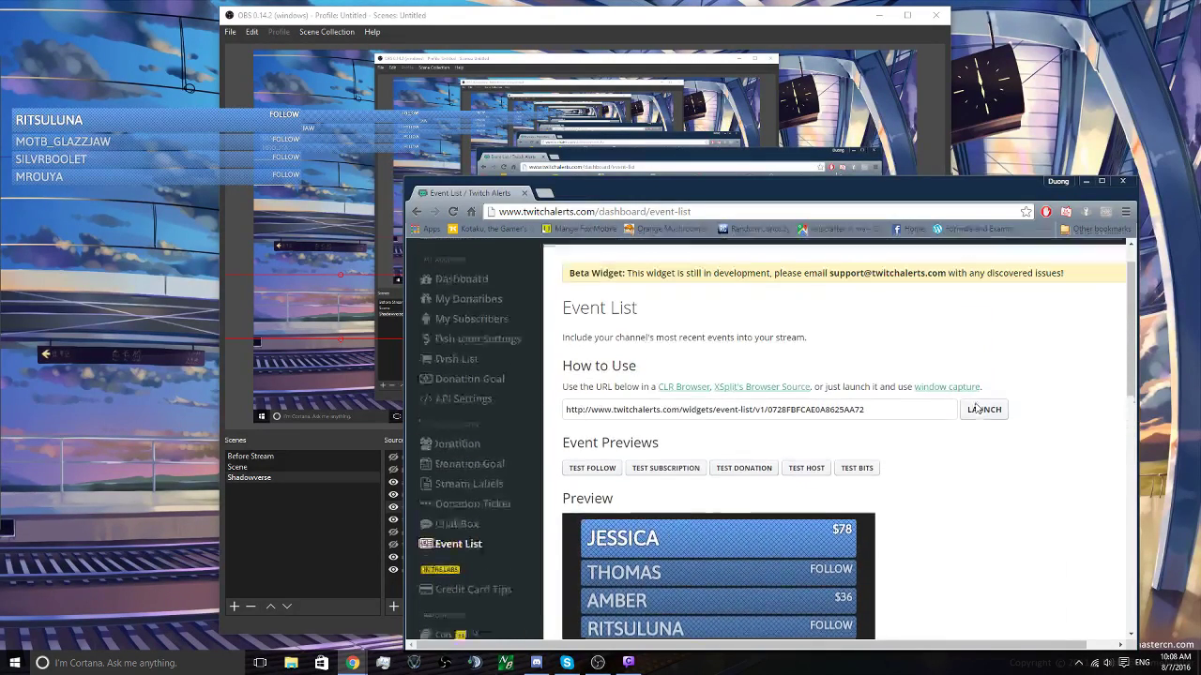
scroll(976, 408, "down", 2)
scroll(974, 407, "up", 1)
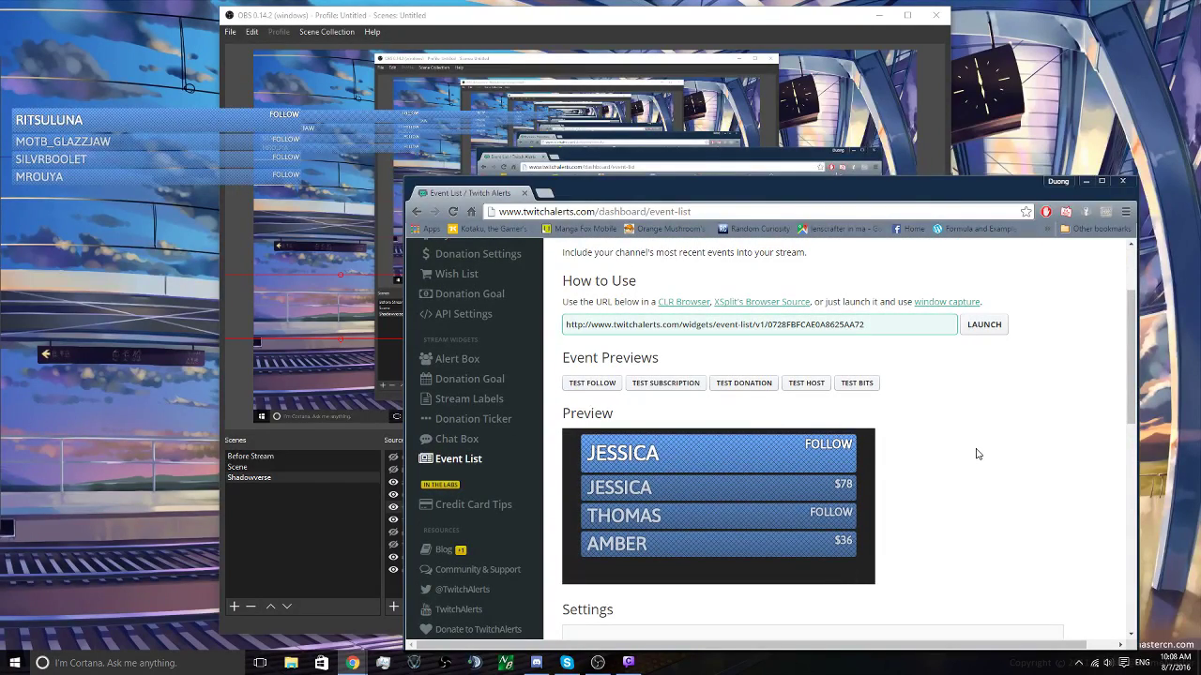
Step: Return to OBS and toggle the 'twitch, chat box' source off and back on
left_click(1122, 182)
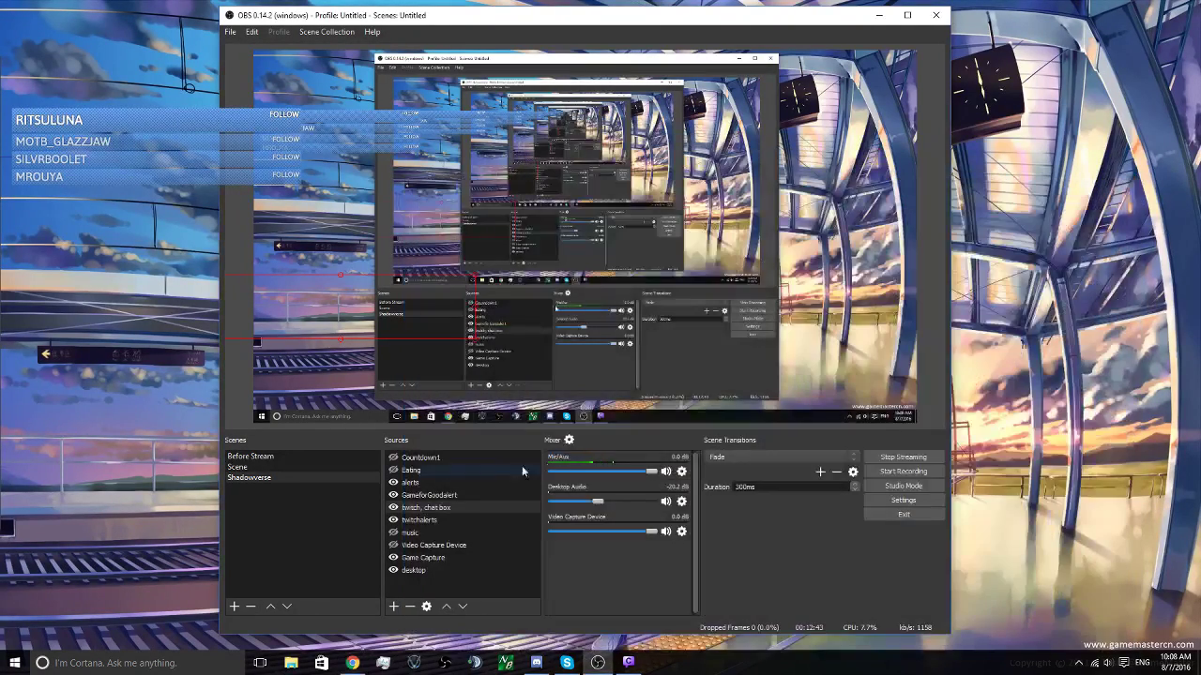
left_click(432, 508)
right_click(429, 511)
left_click(392, 508)
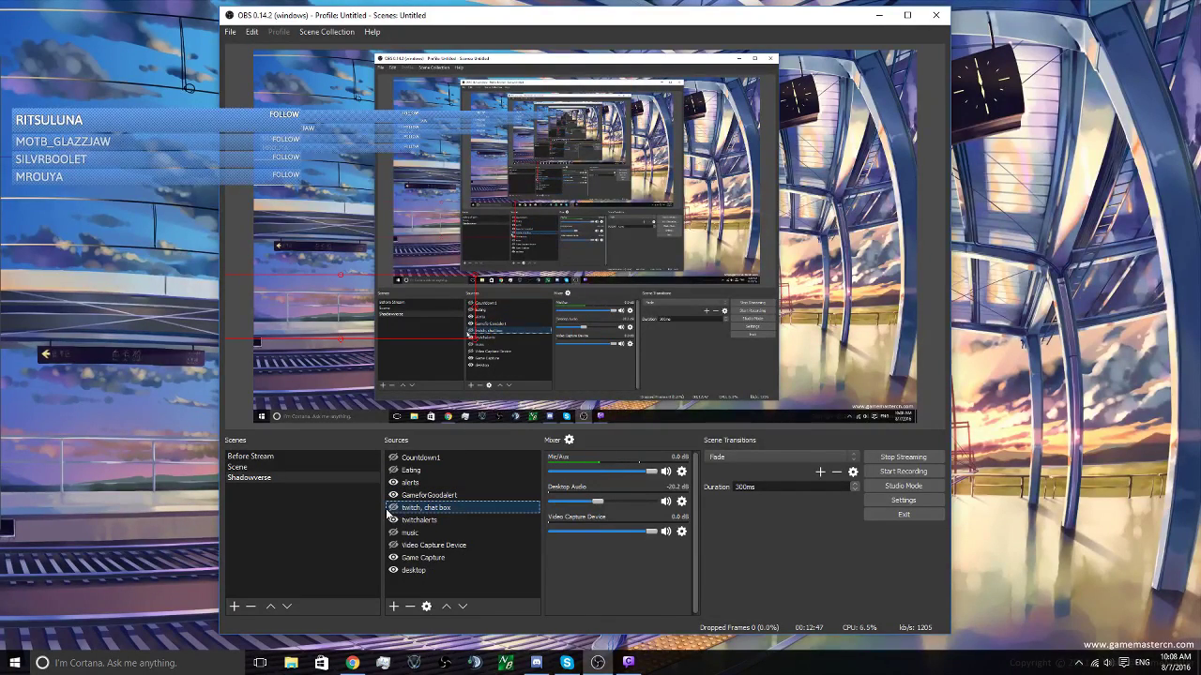
left_click(394, 507)
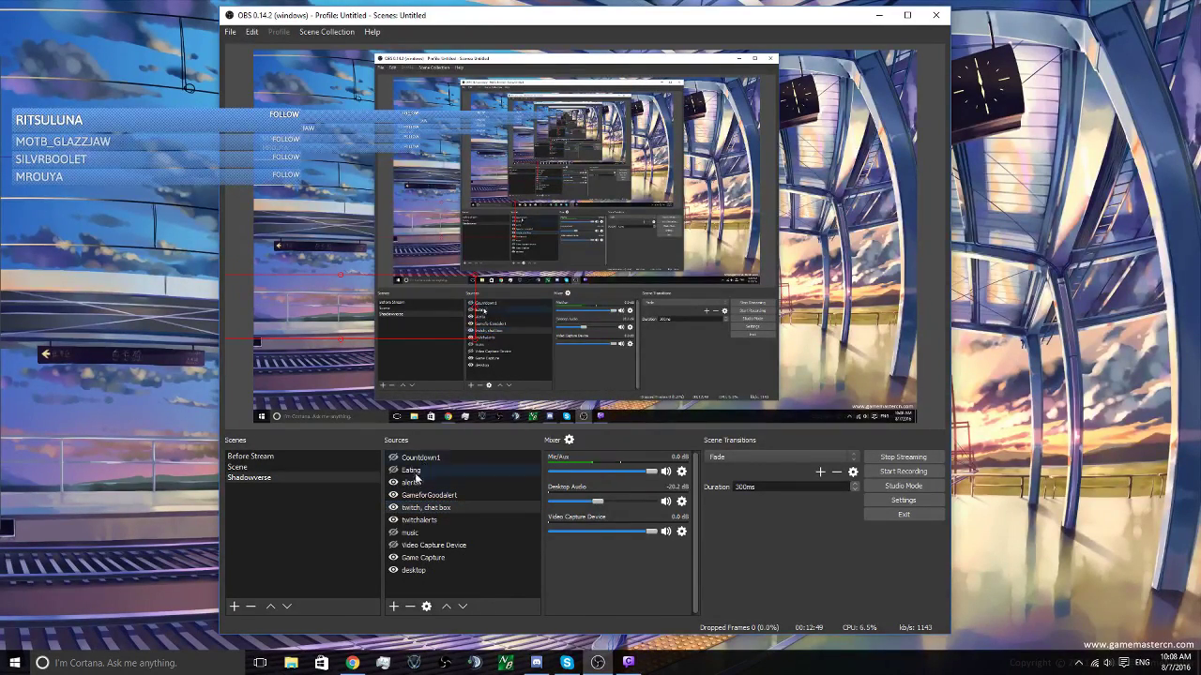
Step: Select the twitchalerts and alerts sources, then make the Video Capture Device webcam visible
left_click(435, 507)
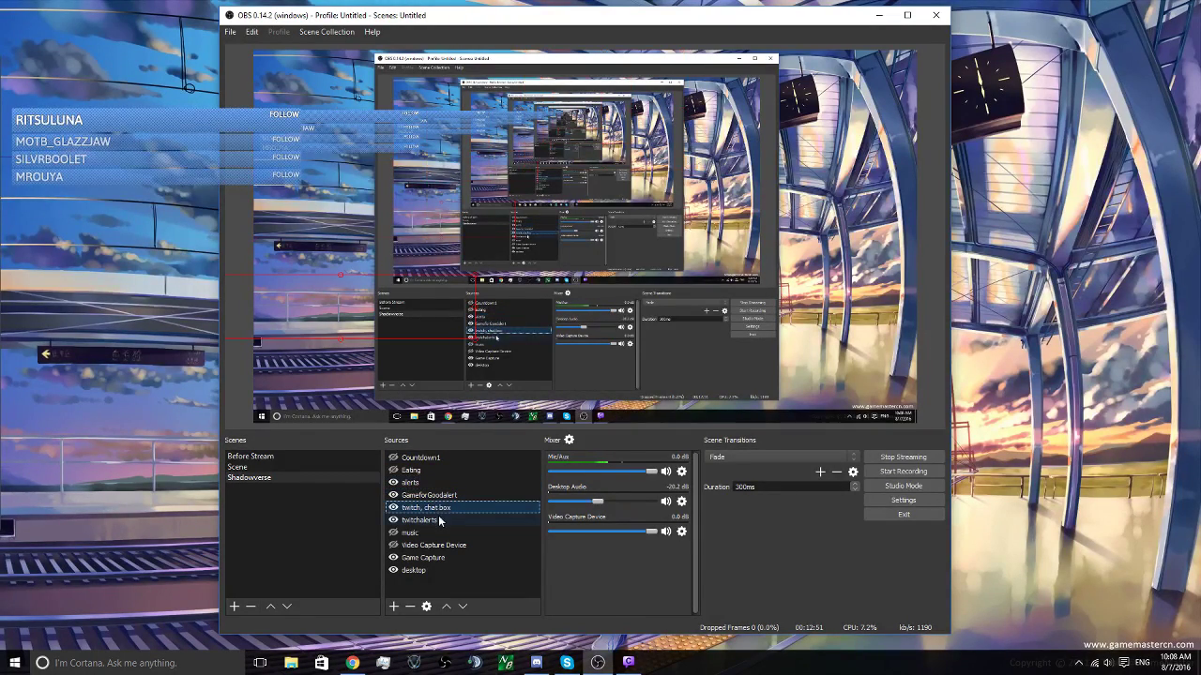
left_click(439, 520)
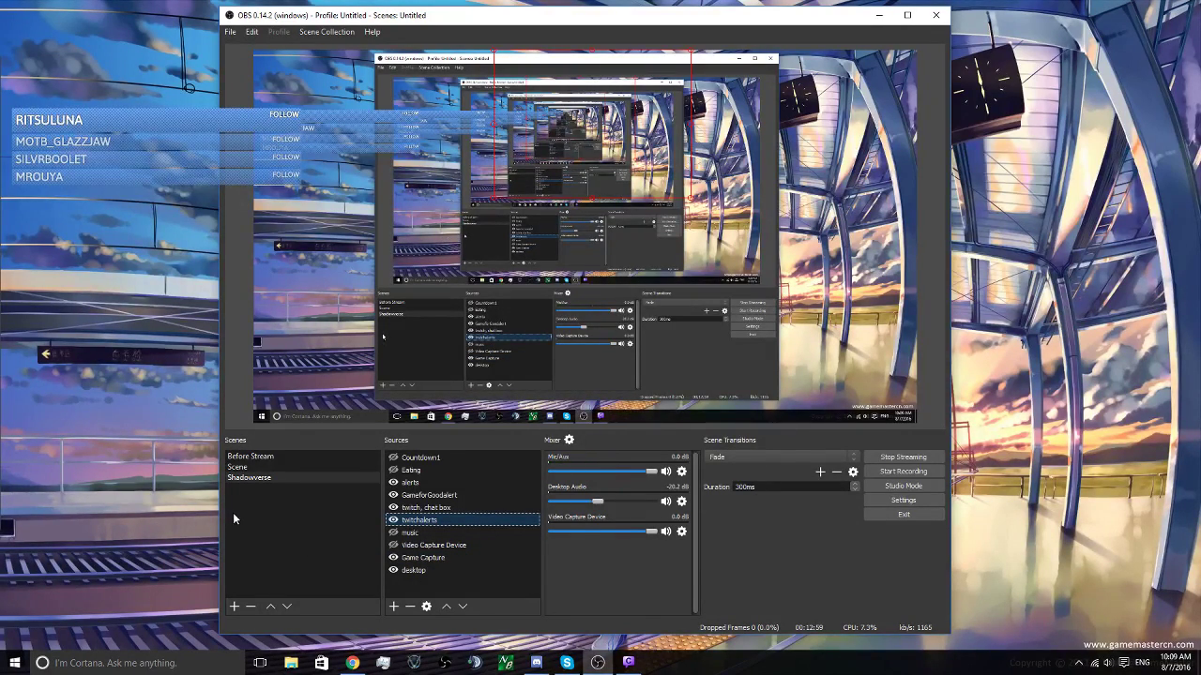
left_click(324, 133)
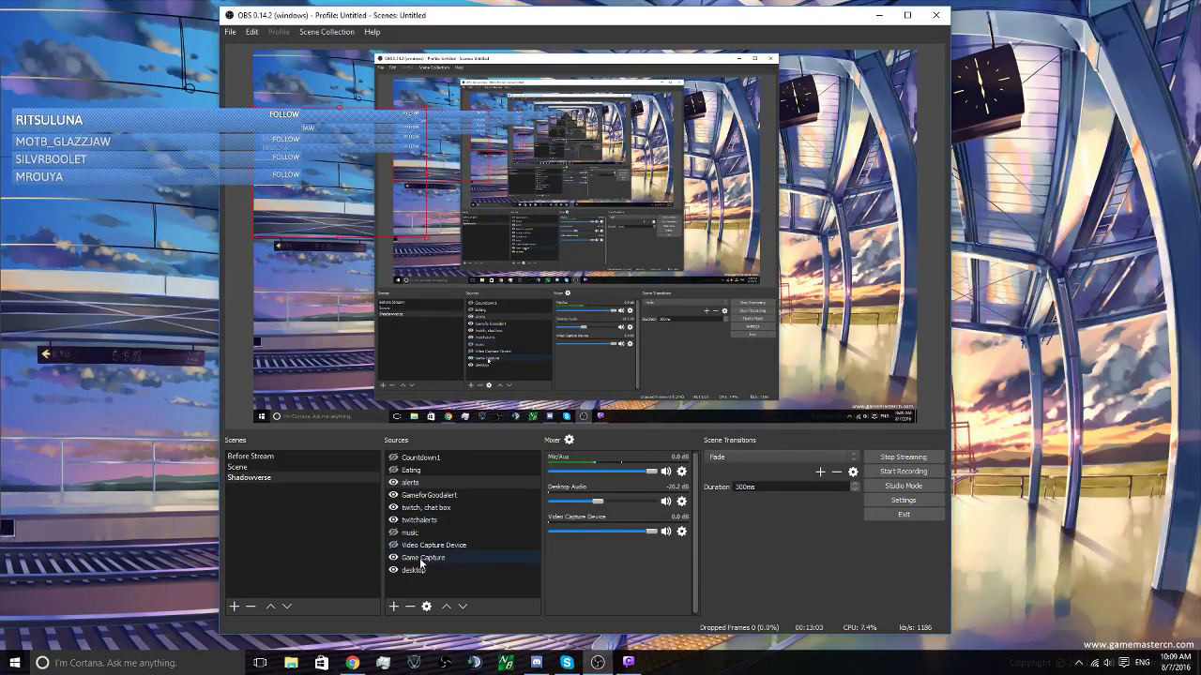
left_click(393, 545)
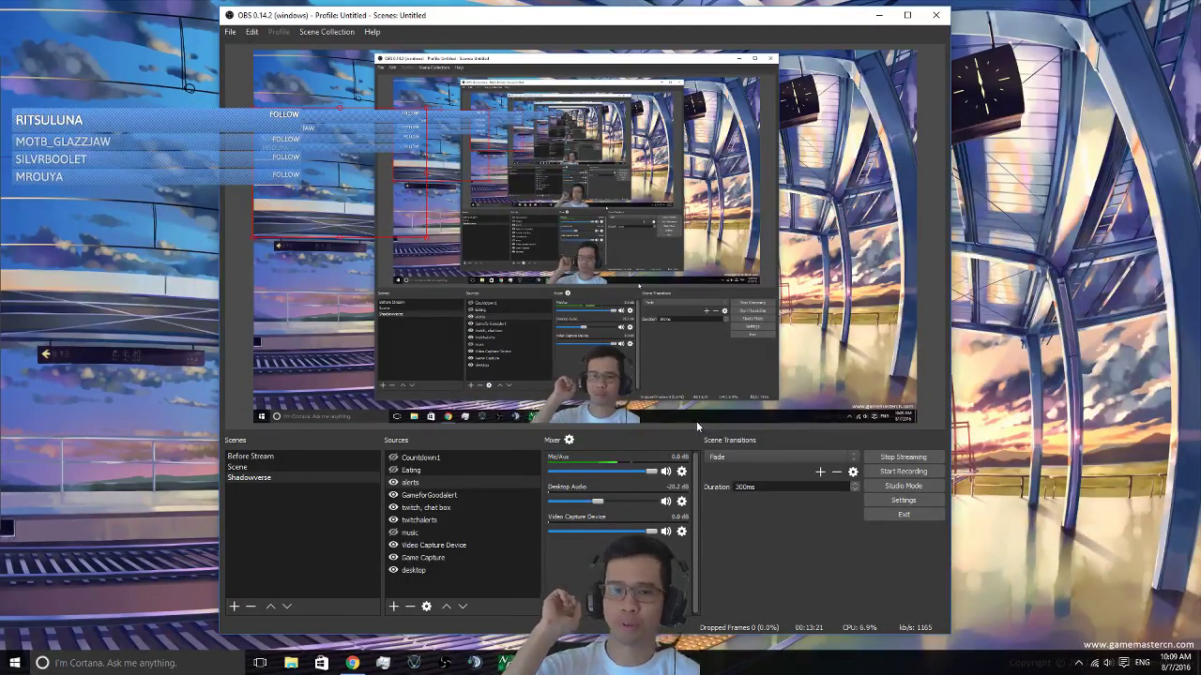
Step: Open the webcam source's properties and dismiss them unchanged
left_click(436, 557)
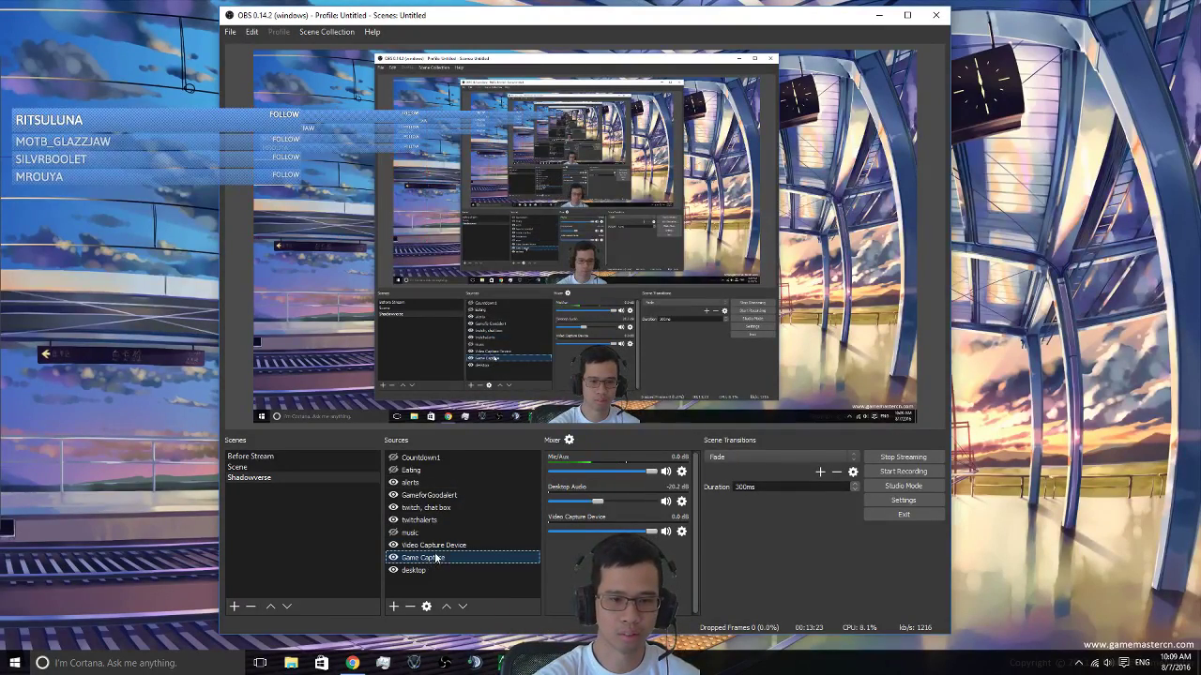
right_click(436, 557)
left_click(452, 544)
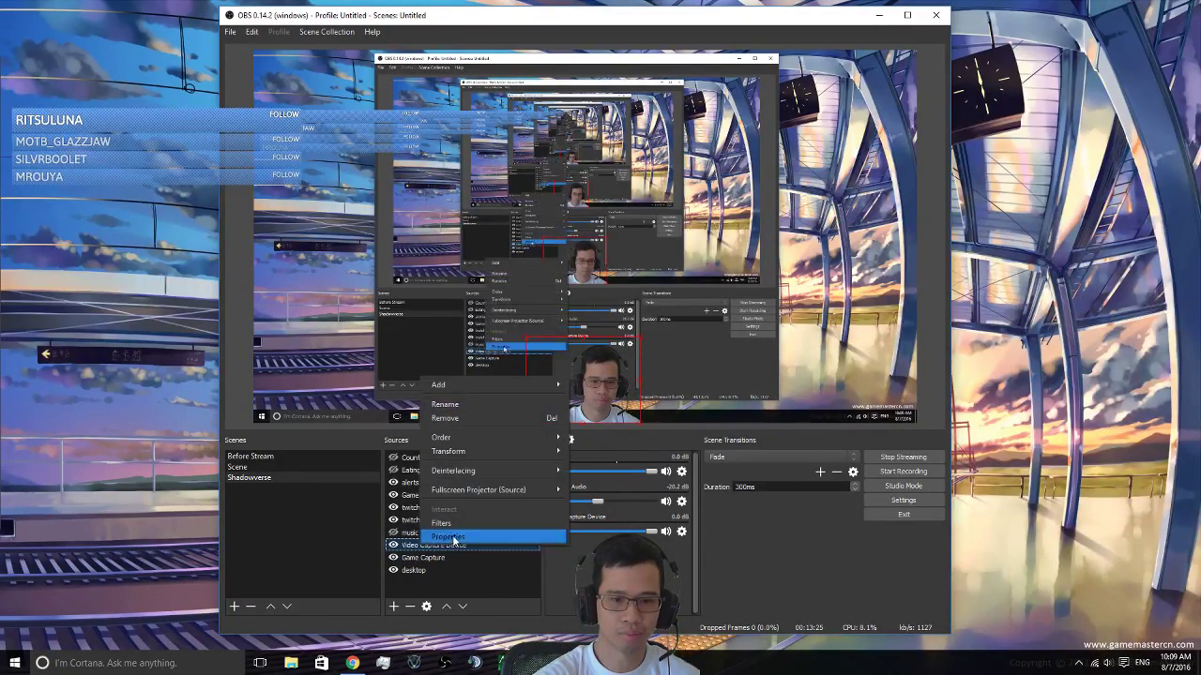
double_click(454, 543)
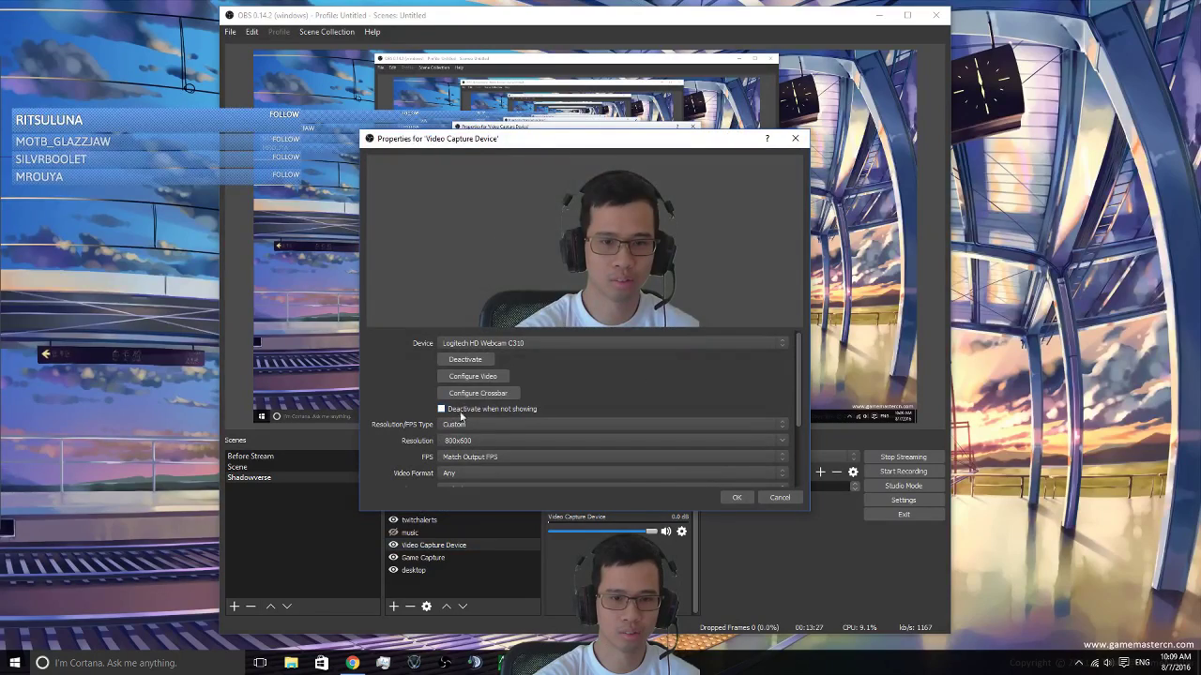
left_click(770, 499)
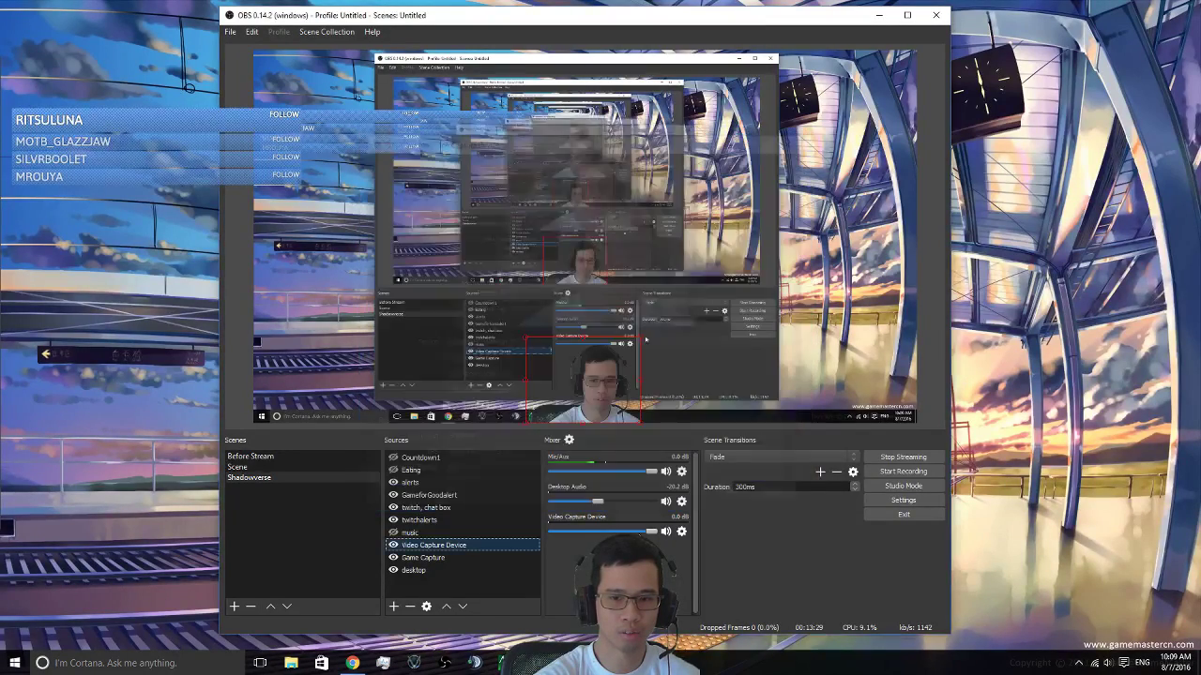
Step: Open the webcam's filters, disable the Chroma Key filter, and close the window
right_click(450, 547)
left_click(469, 519)
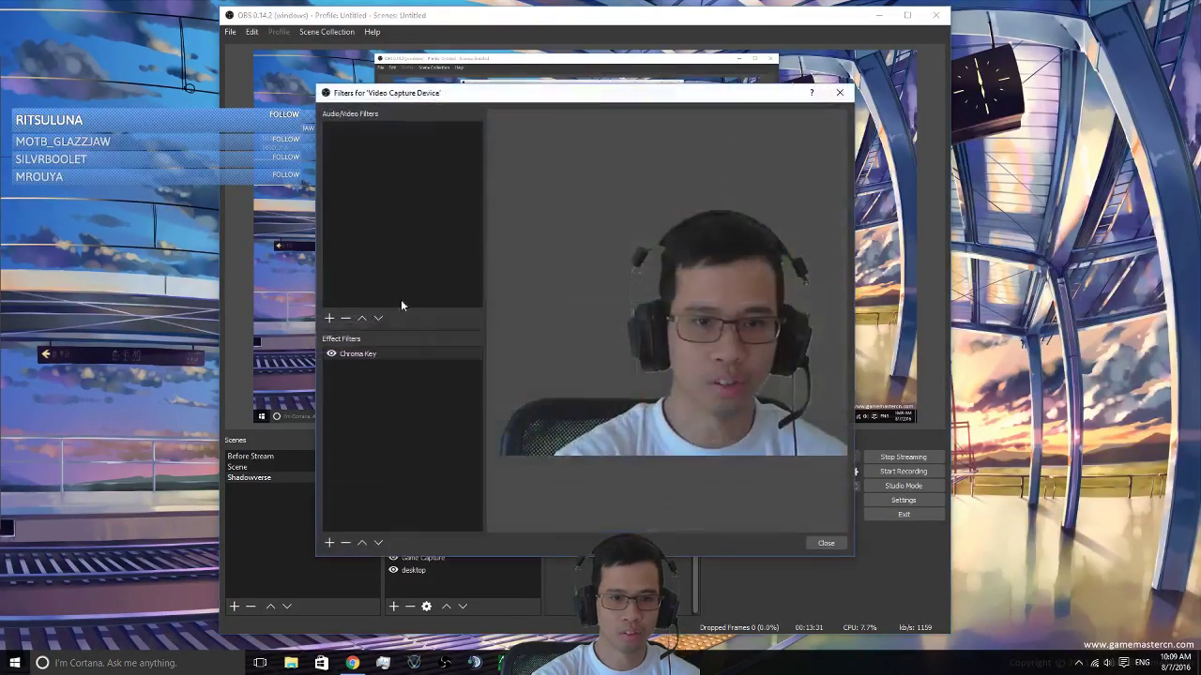
left_click(331, 354)
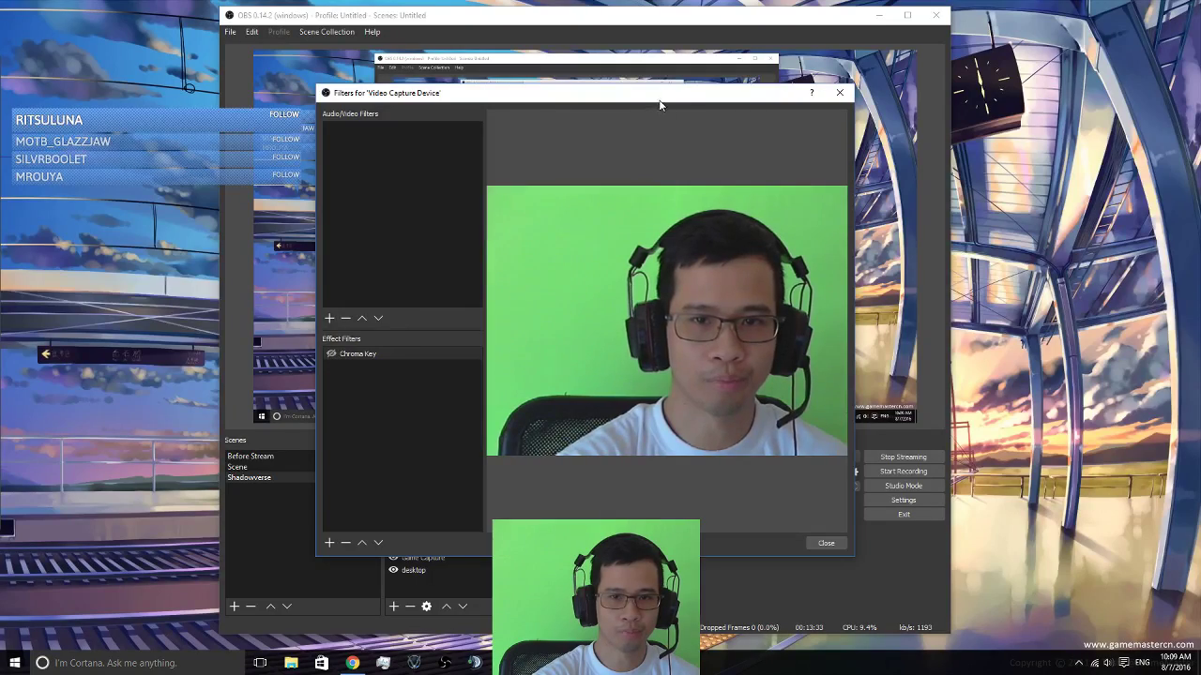
left_click(839, 92)
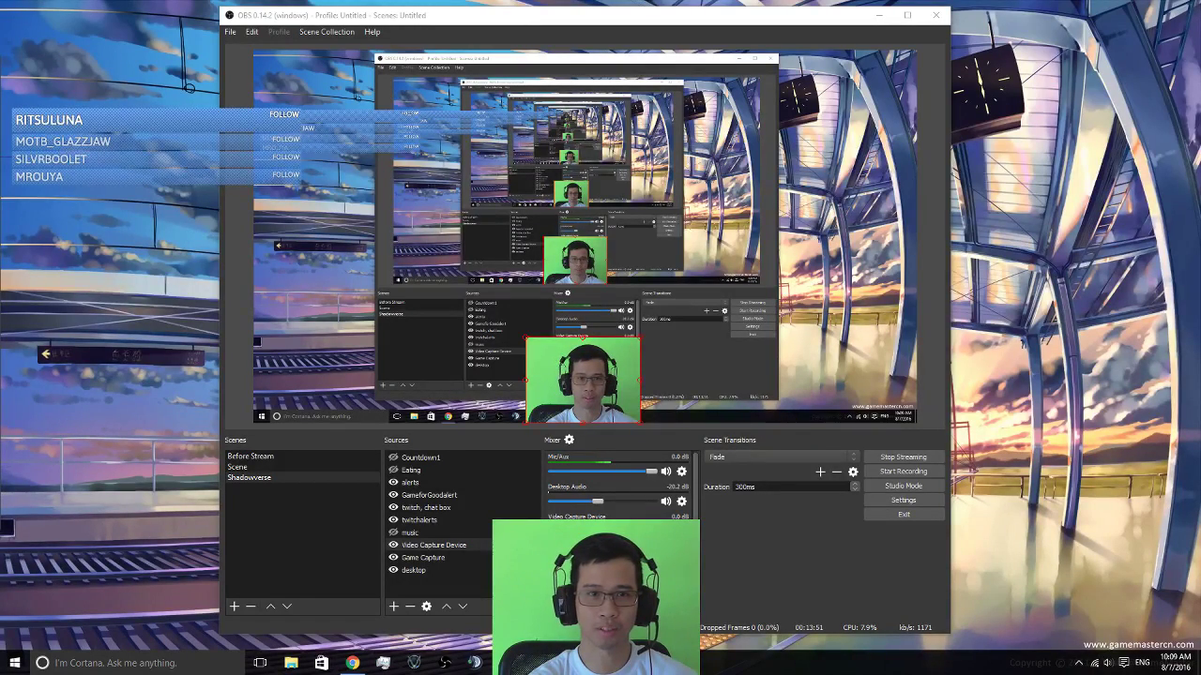
Step: Toggle the webcam and music sources' visibility and recheck the webcam properties
left_click(393, 545)
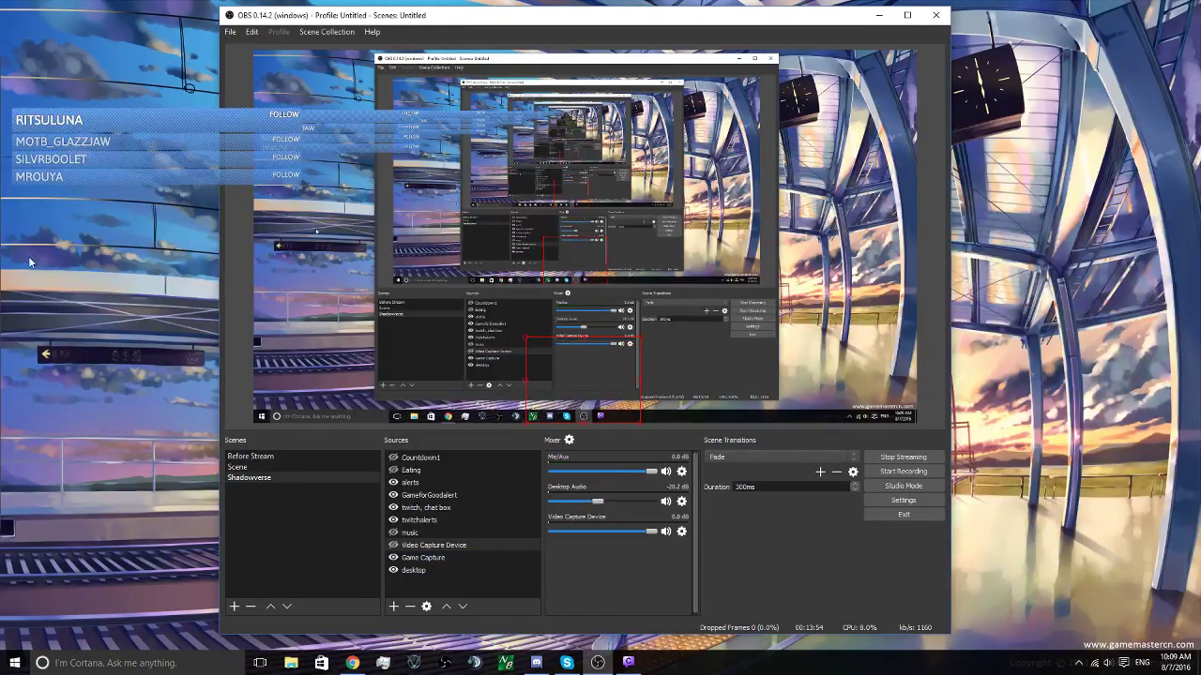
left_click(393, 545)
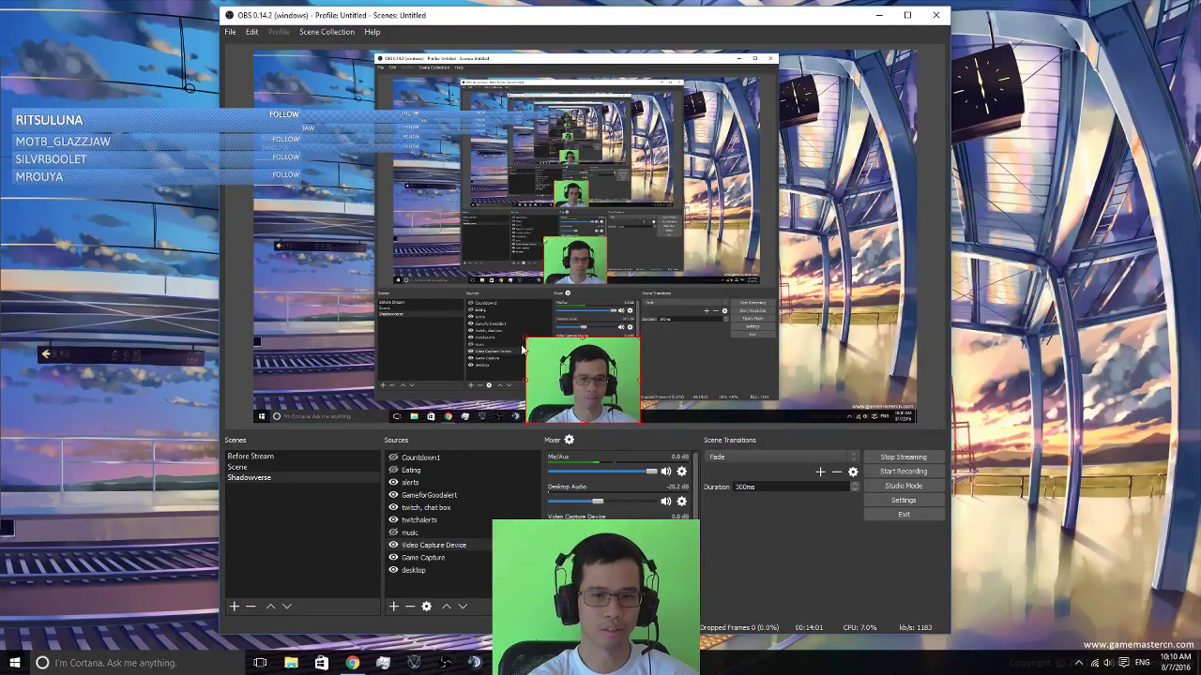
left_click(394, 533)
right_click(421, 550)
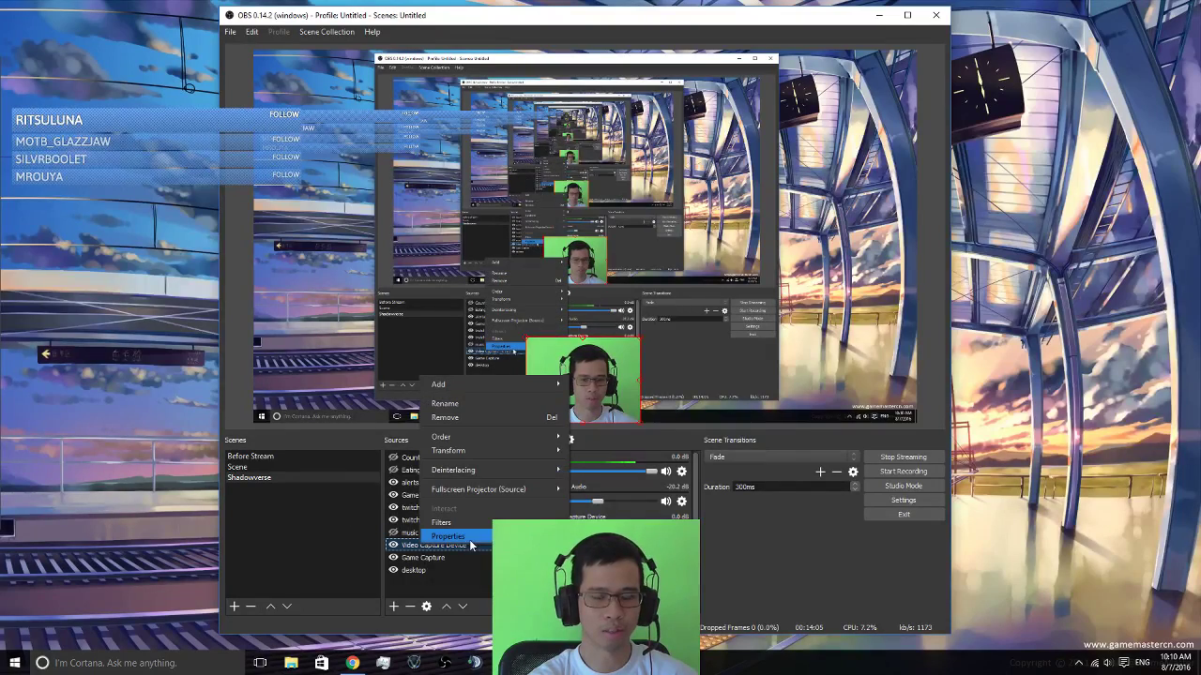
left_click(449, 535)
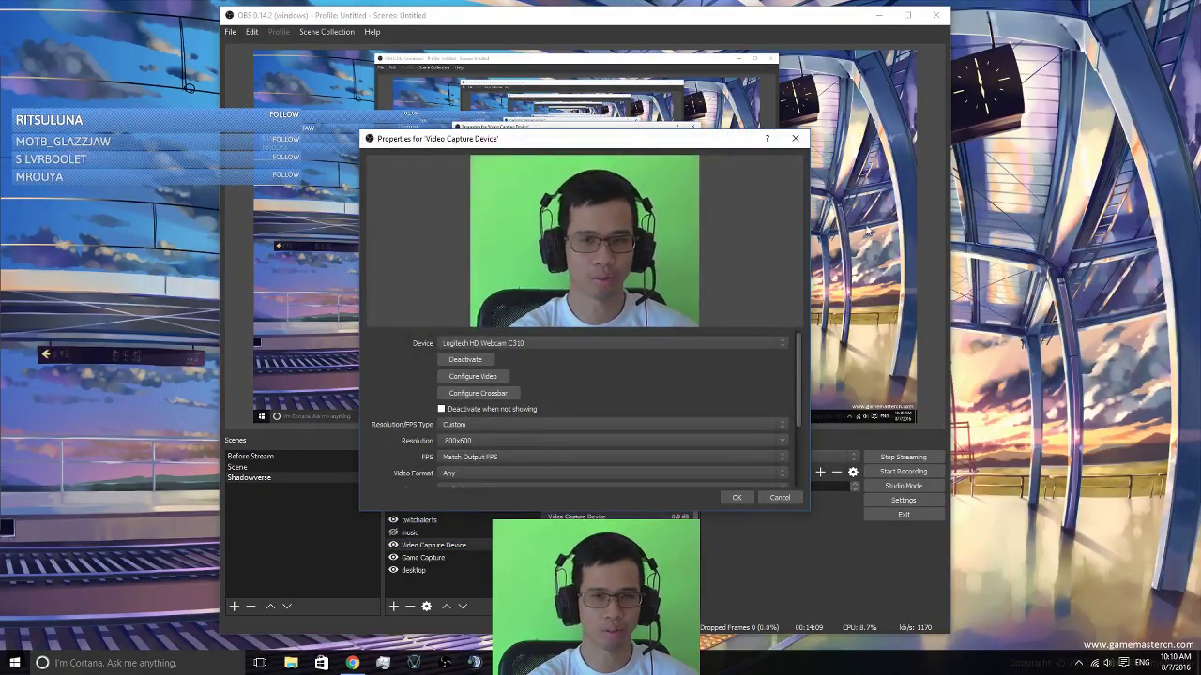
left_click(794, 138)
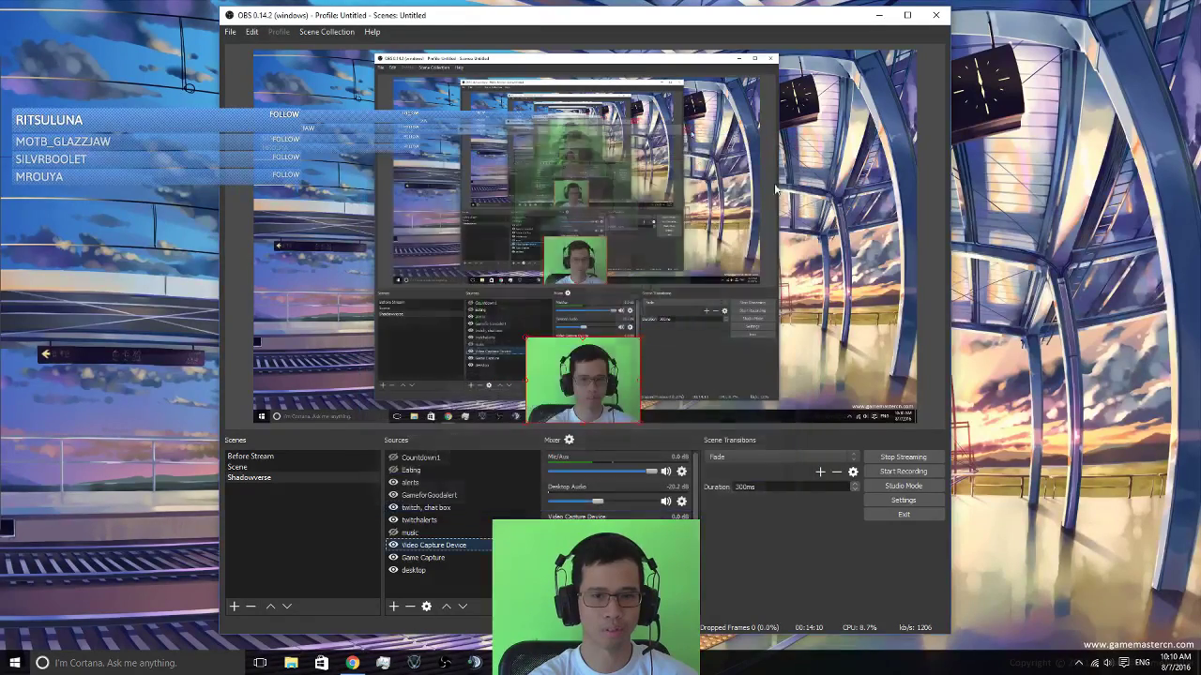
right_click(453, 549)
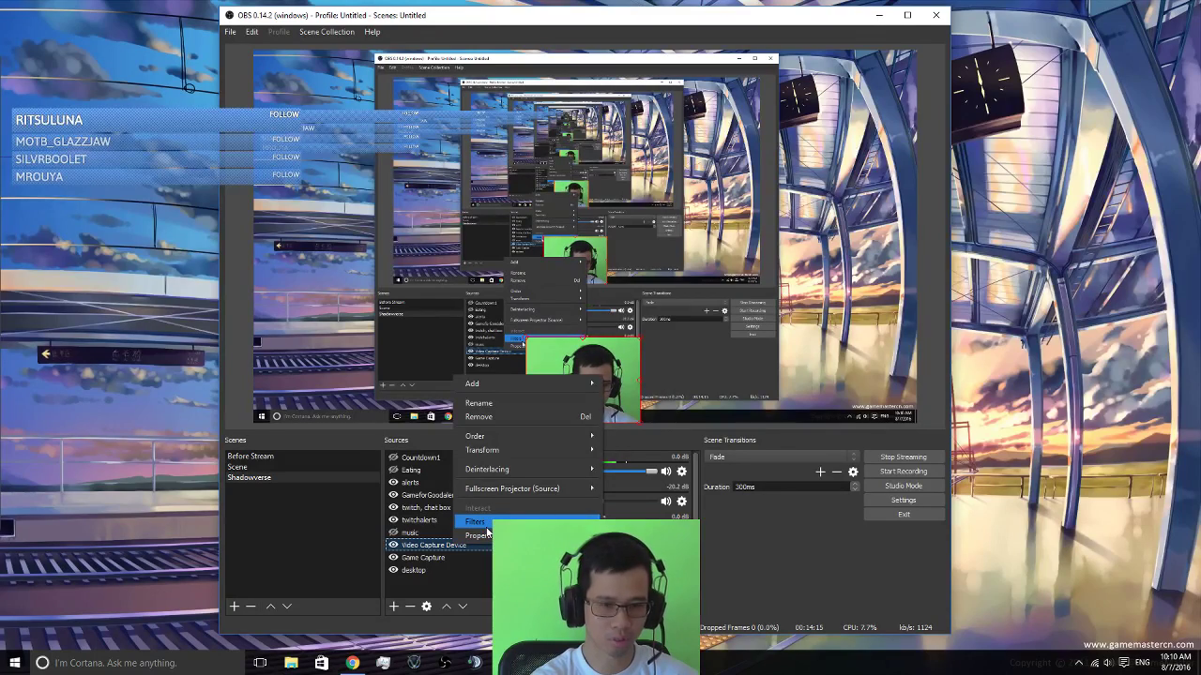
Step: Open the webcam's filters and enable the Chroma Key filter to remove the green background
left_click(485, 526)
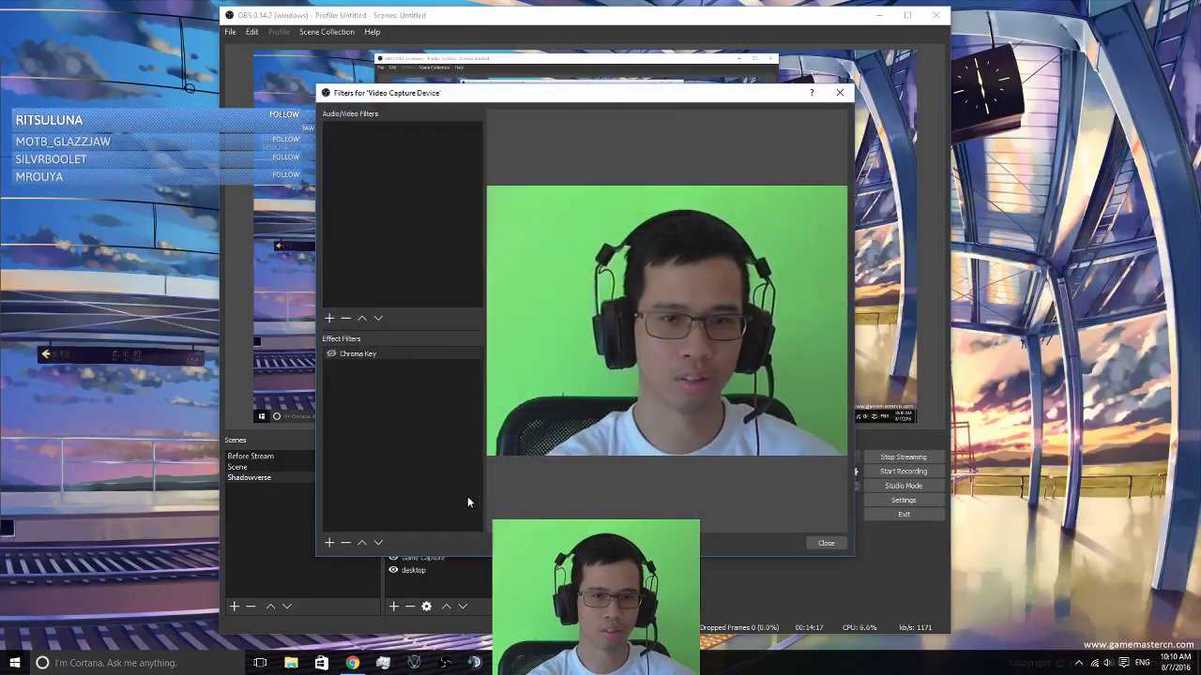
left_click(374, 355)
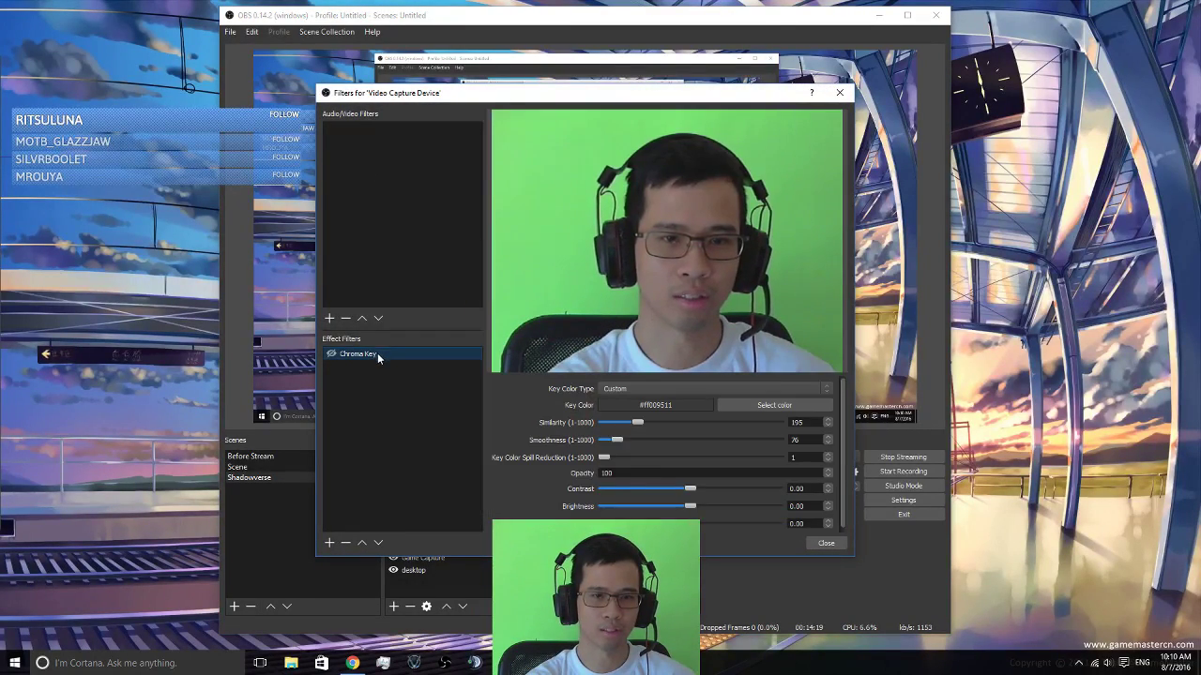
right_click(378, 380)
mouse_move(412, 388)
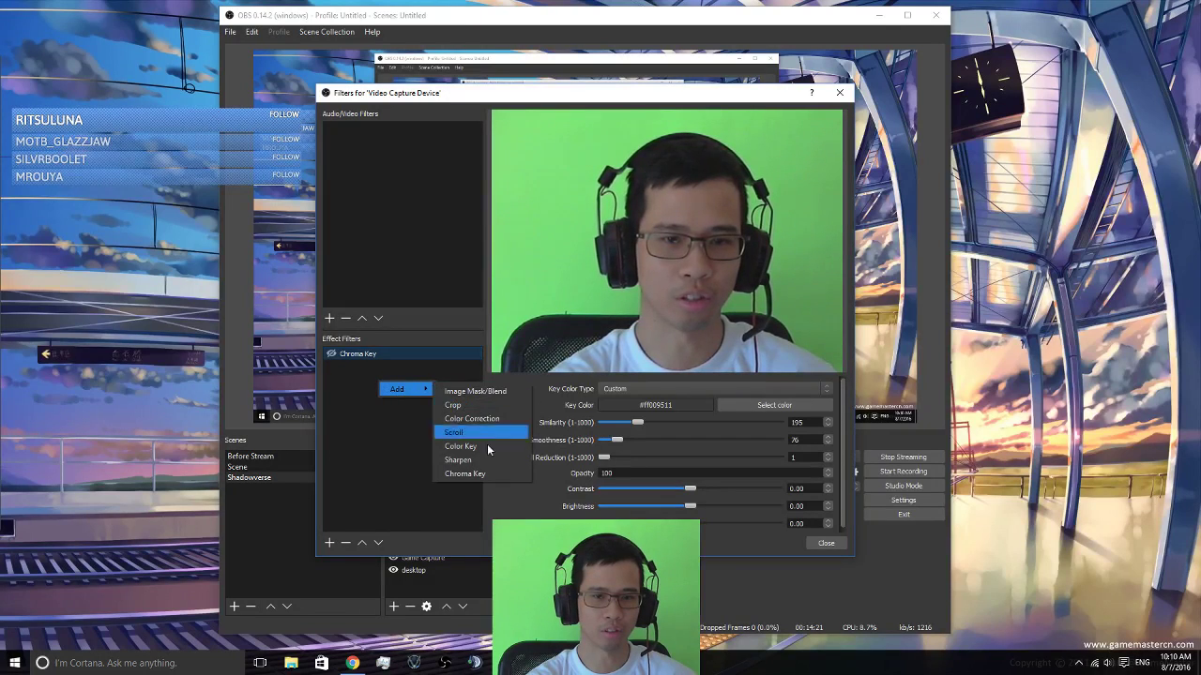
left_click(363, 432)
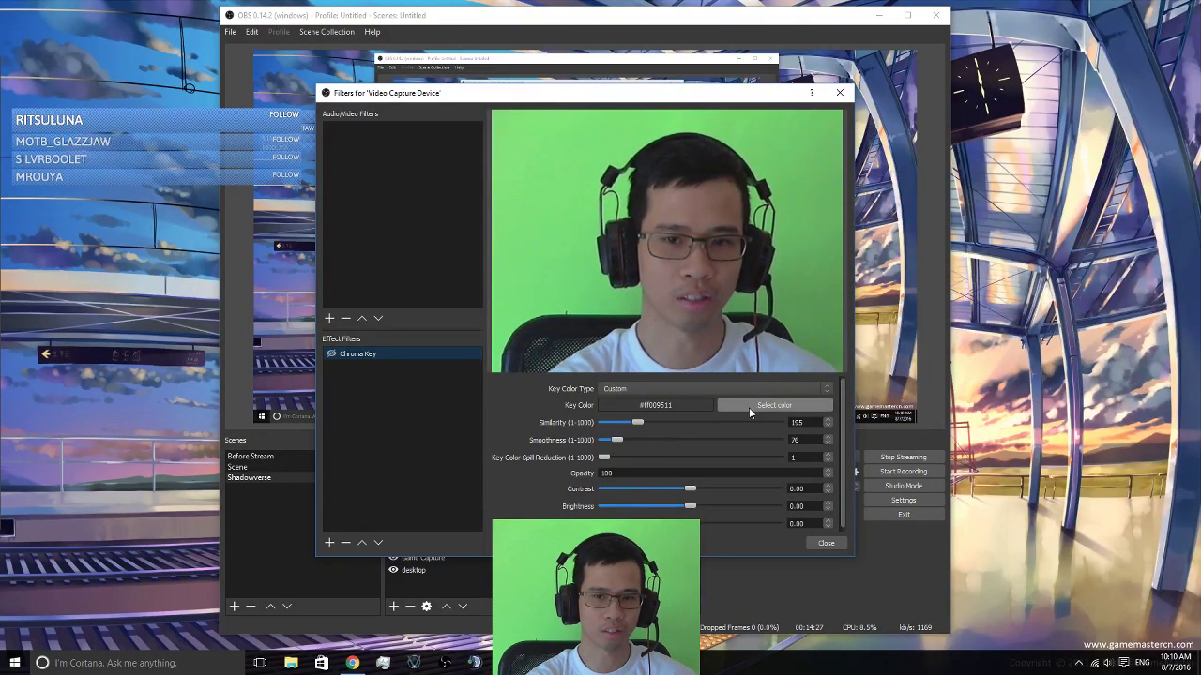
left_click(332, 354)
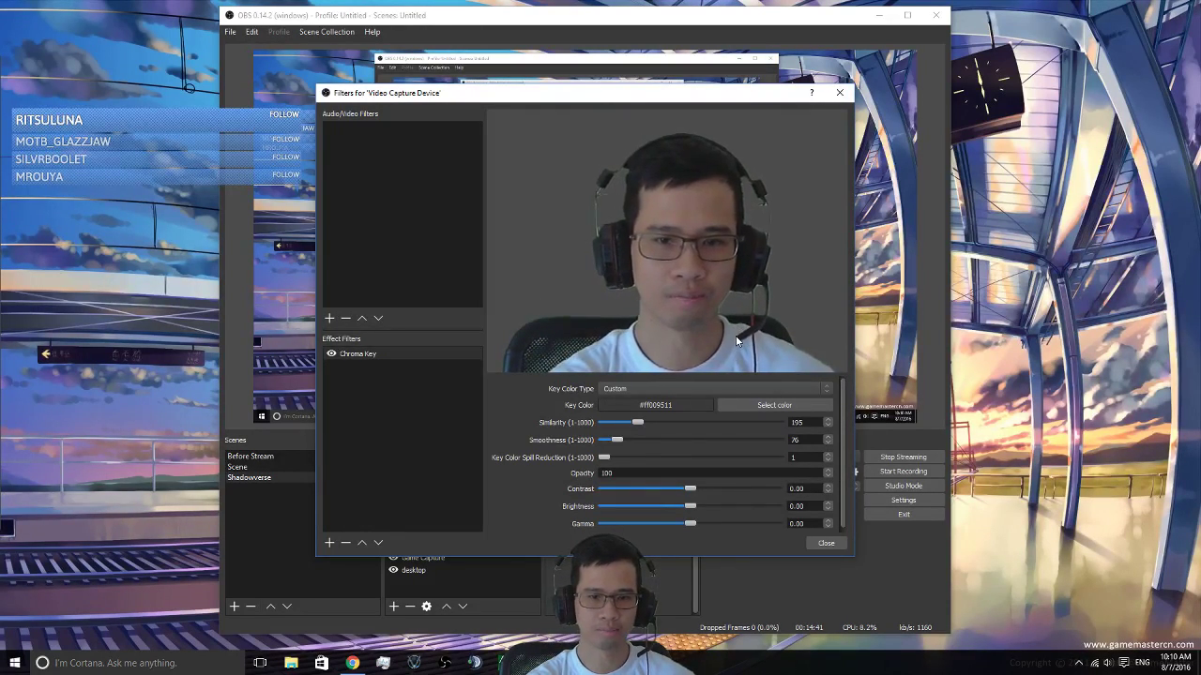
Step: Adjust the Chroma Key Opacity value, ending at 100
left_click(826, 476)
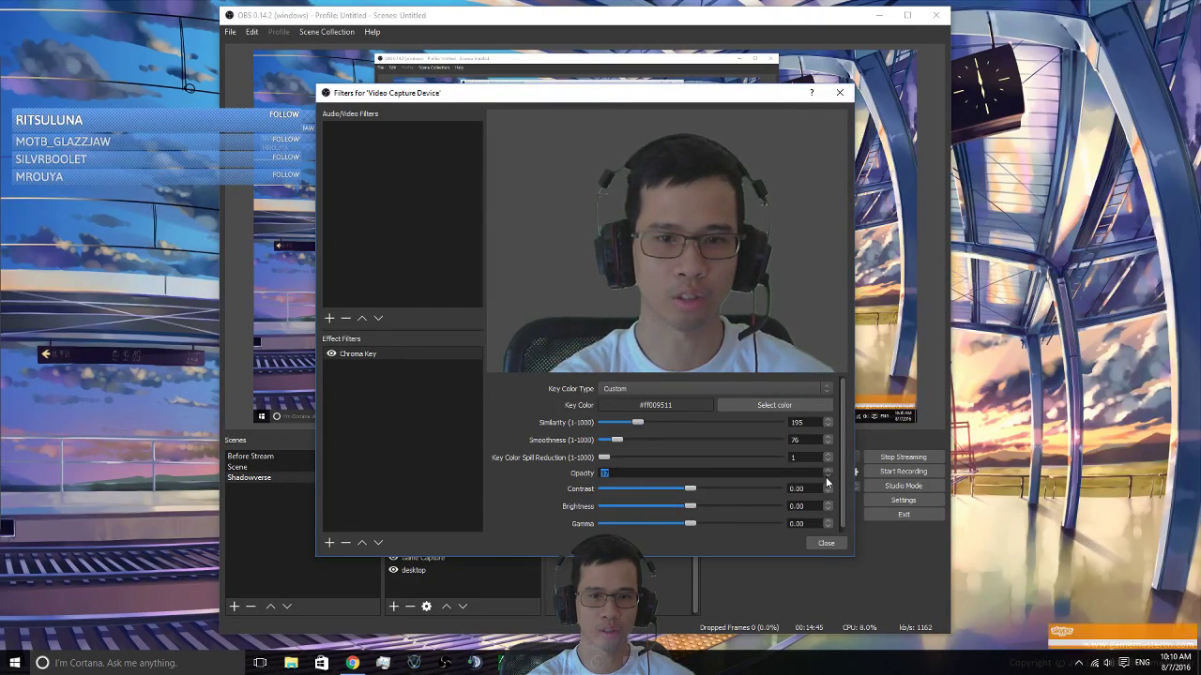
scroll(826, 482, "down", 20)
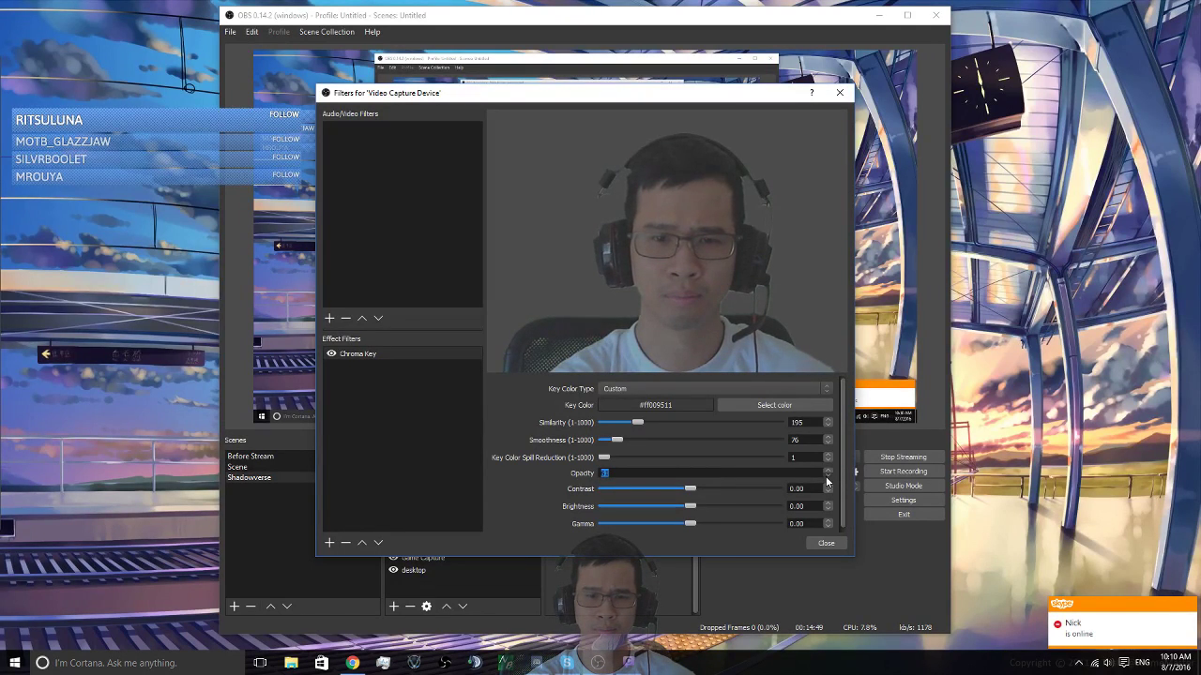
scroll(826, 482, "down", 15)
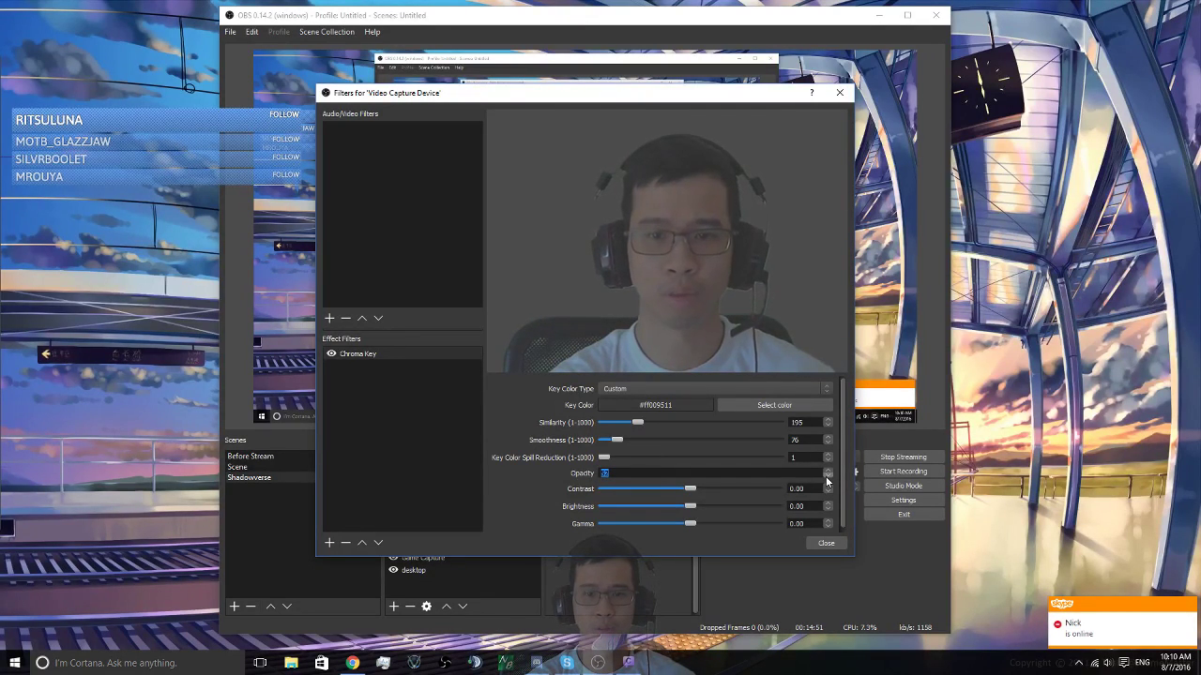
scroll(828, 476, "down", 2)
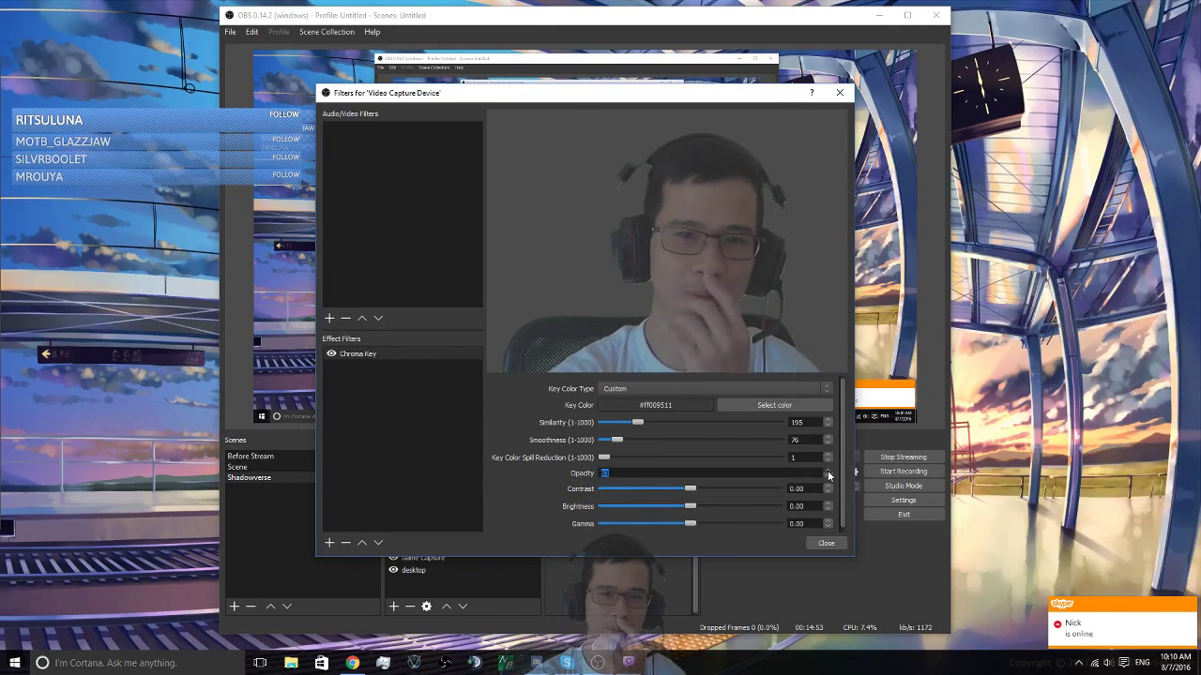
scroll(828, 476, "up", 20)
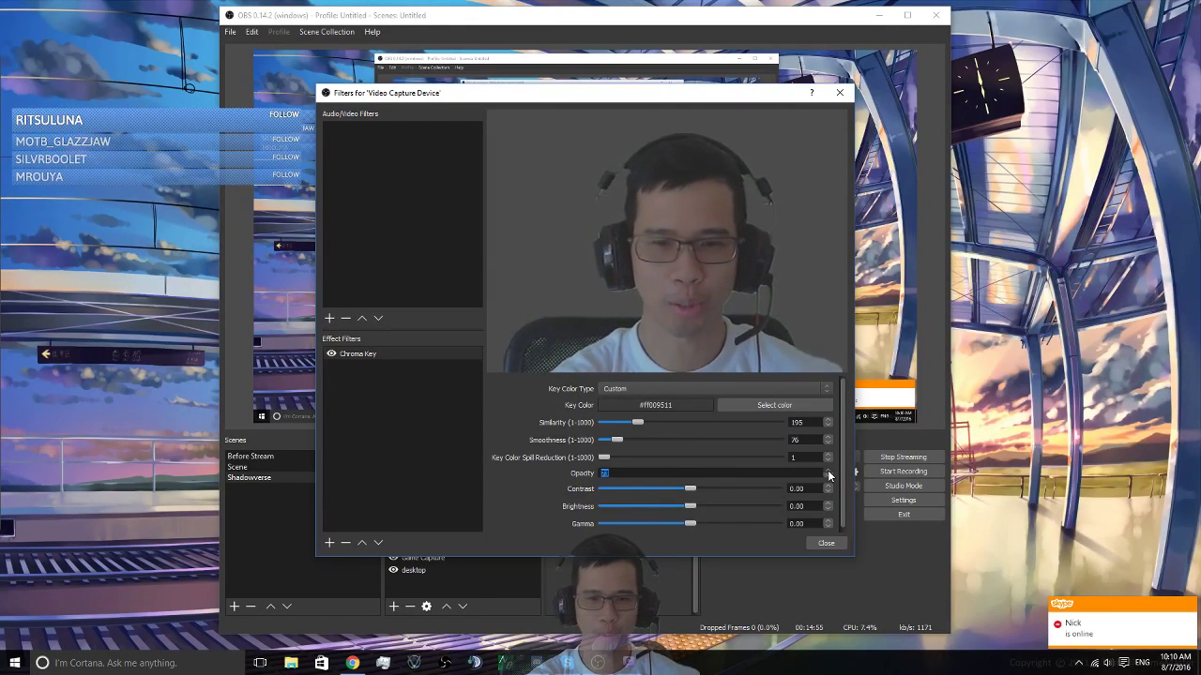
scroll(828, 477, "up", 20)
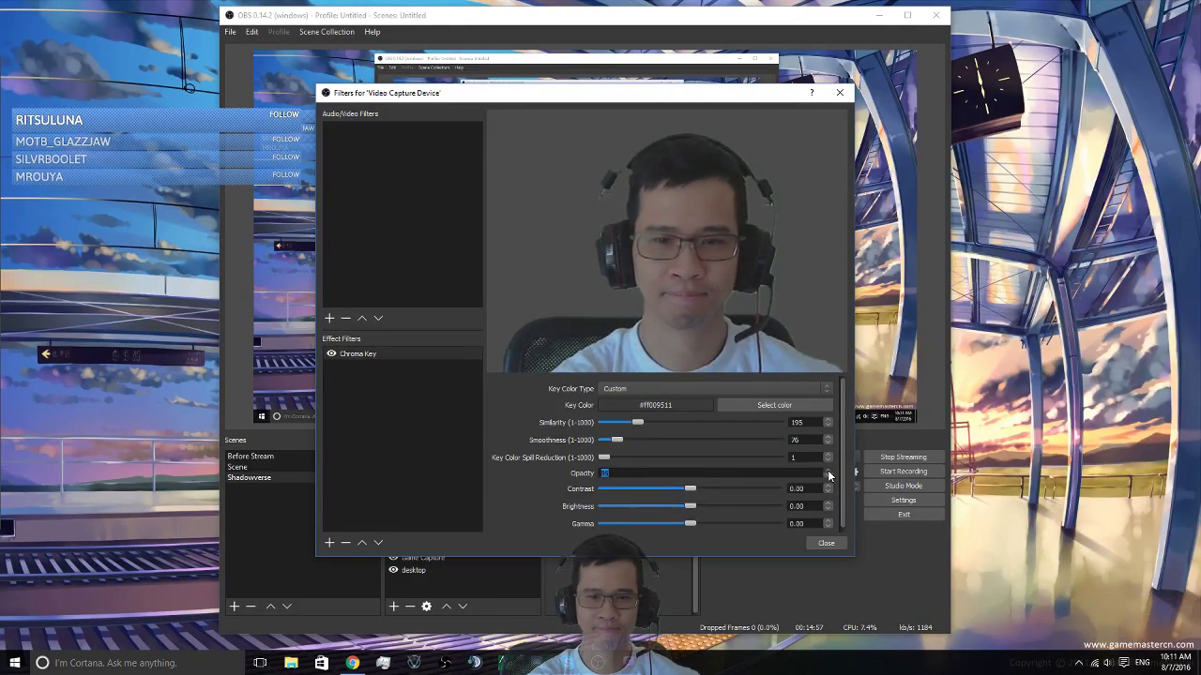
scroll(828, 476, "down", 20)
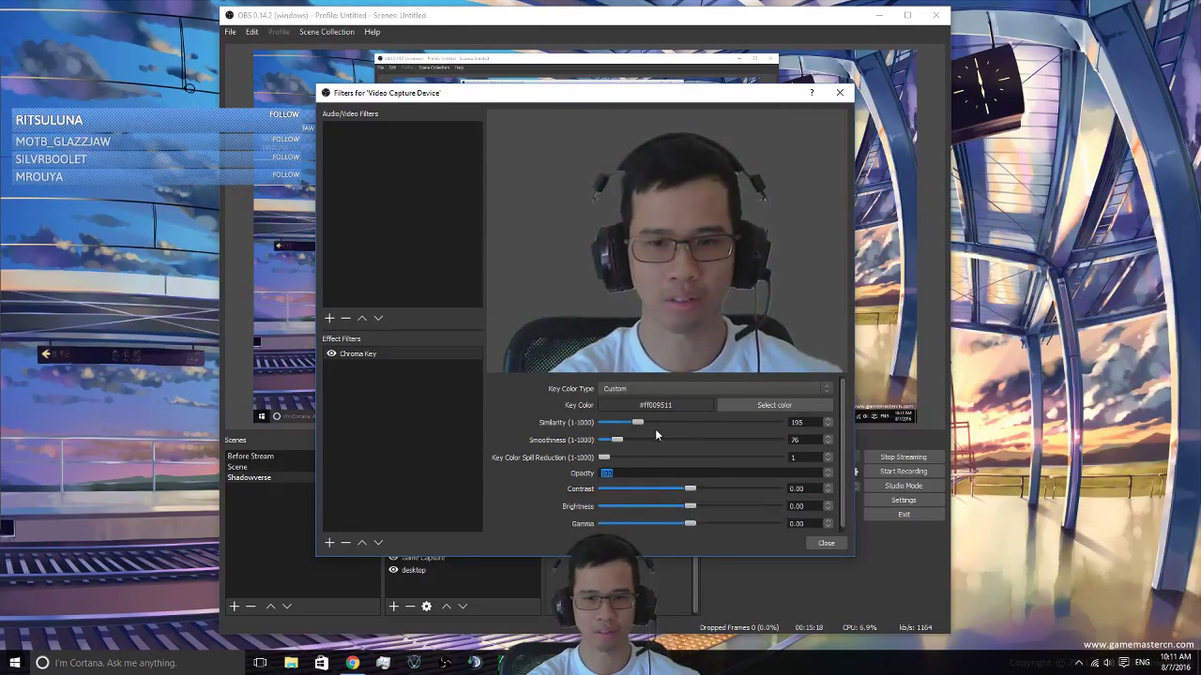
Step: Close the filters, nudge the keyed webcam slightly left, and launch Andy from the tray
left_click(825, 543)
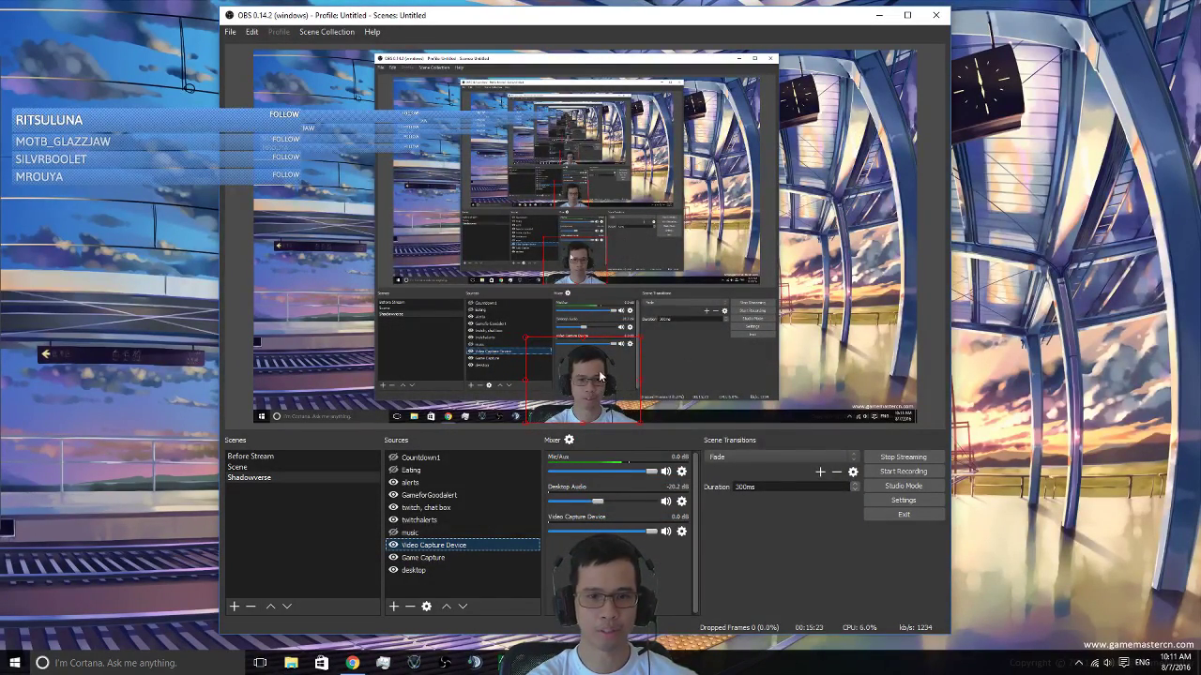
left_click_drag(604, 385, 591, 392)
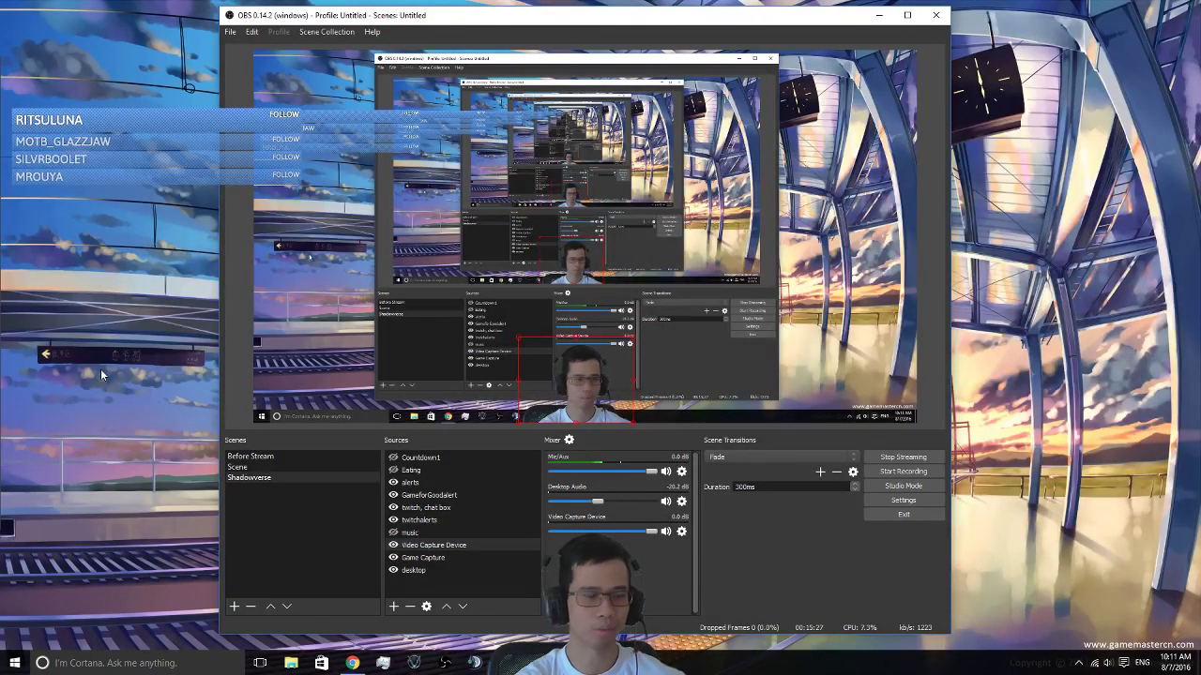
left_click(1077, 663)
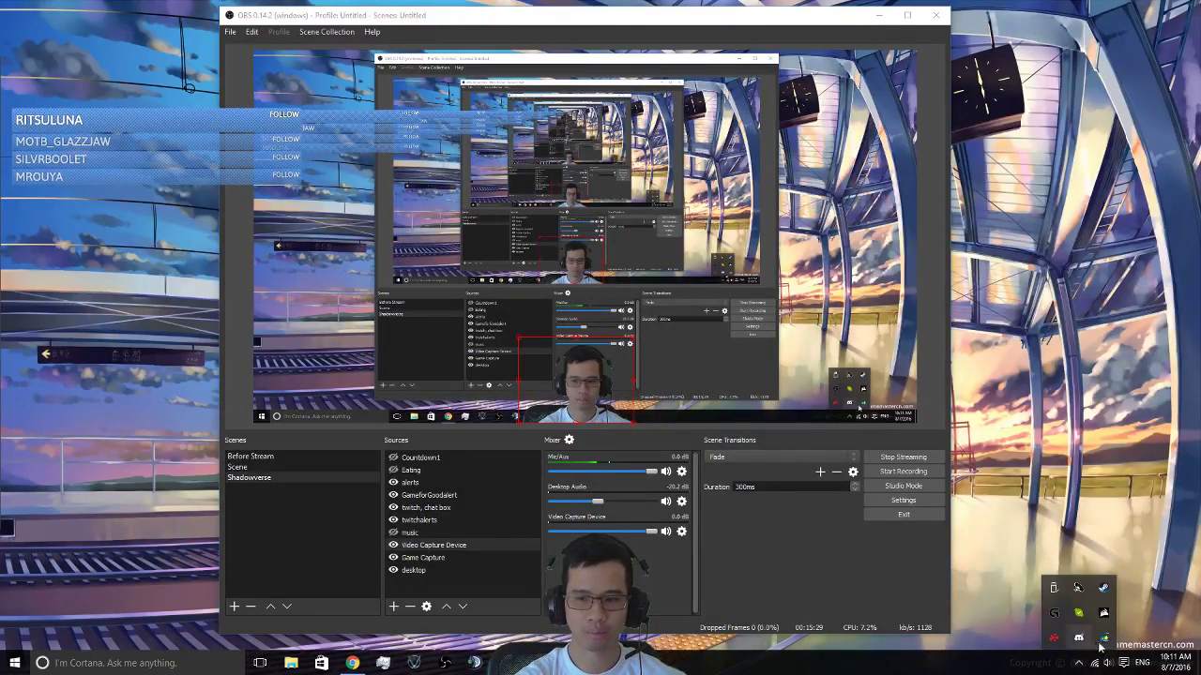
left_click(1077, 663)
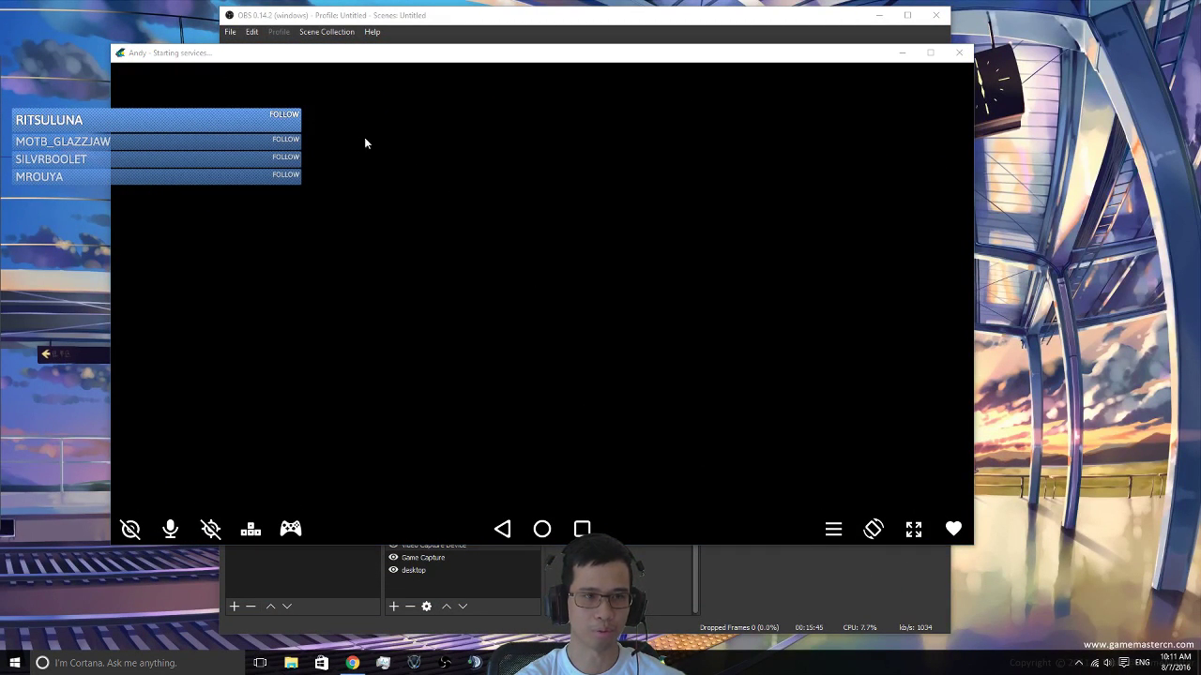
Step: Move the Andy window to the top-left, then exit full screen once Android loads
left_click_drag(404, 55, 311, 2)
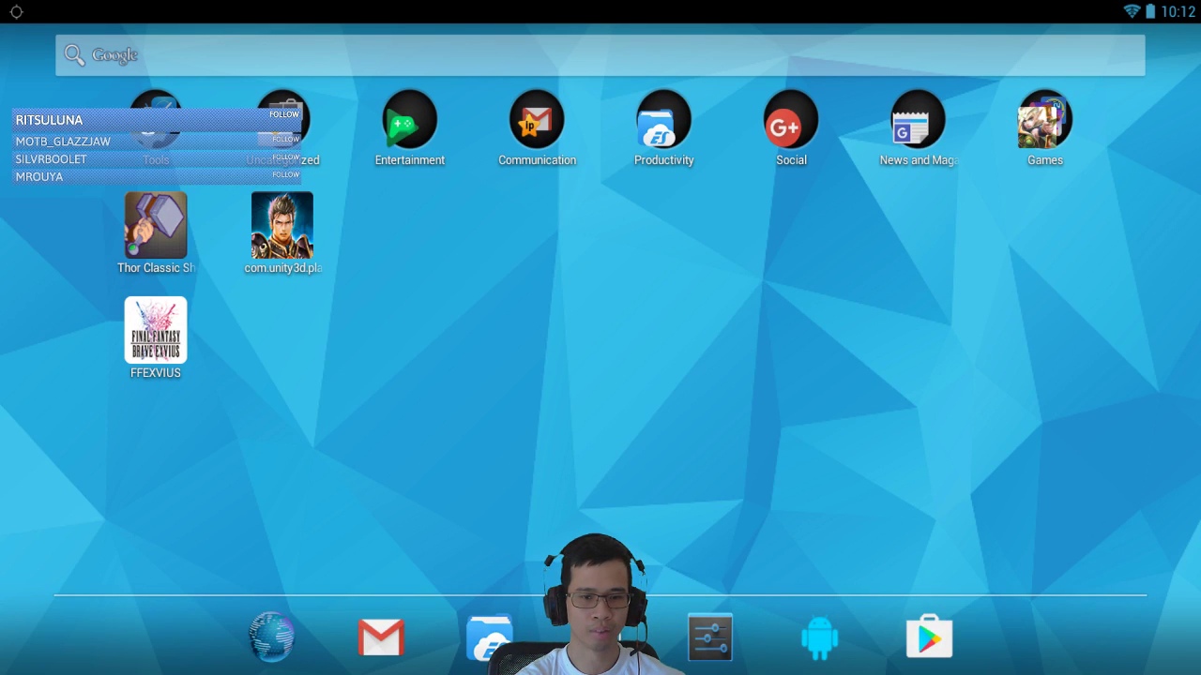
key("alt+Tab")
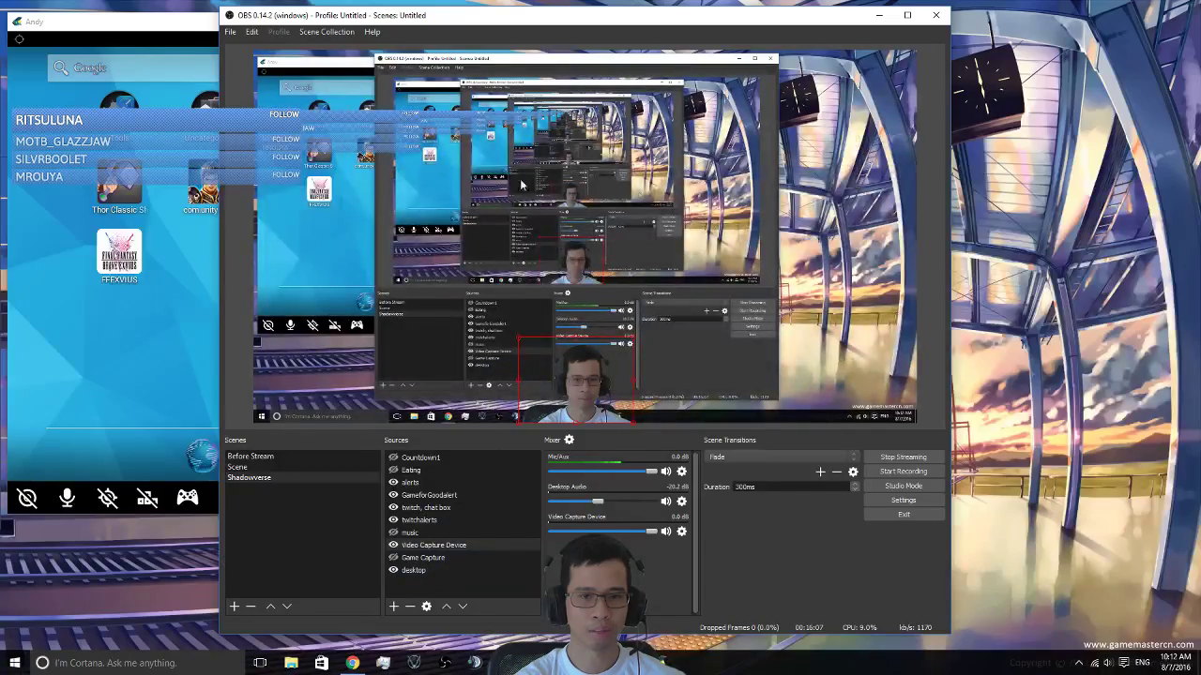
Step: Shift OBS to the right side of the screen, then open and confirm the Game Capture properties
left_click(326, 279)
left_click_drag(558, 27, 798, 21)
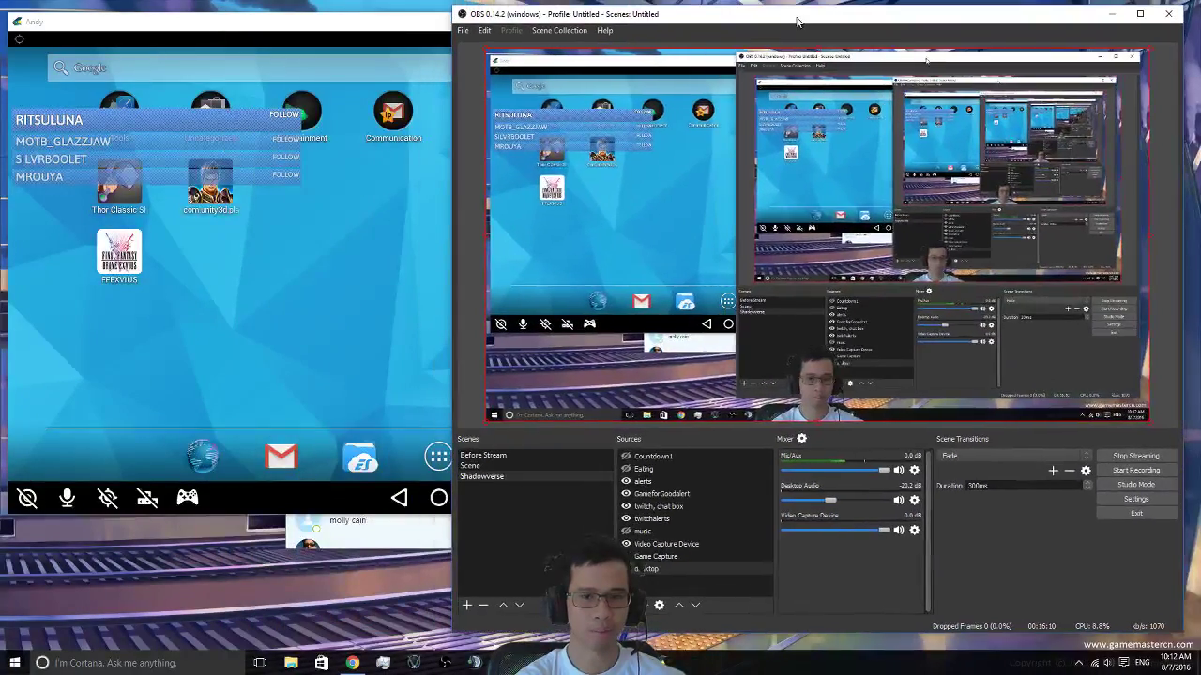
left_click(675, 557)
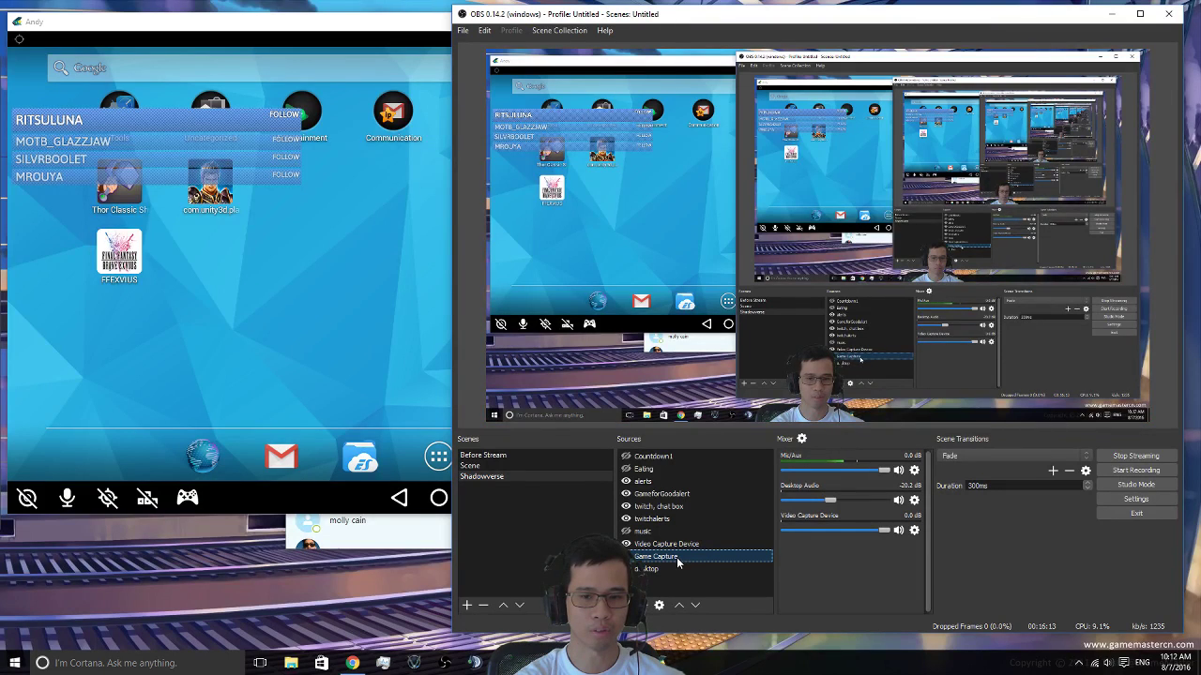
right_click(677, 561)
left_click(722, 554)
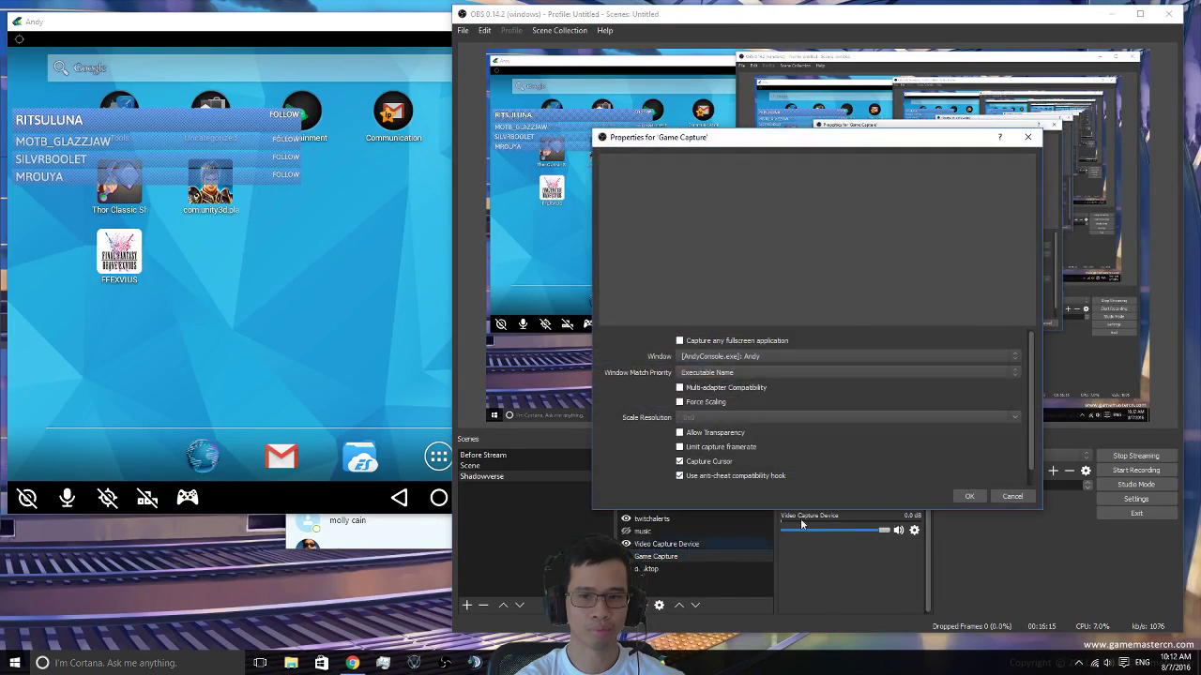
left_click(969, 496)
Step: Bring up the sources-list context menu and look over the source types to add
right_click(732, 584)
left_click(697, 599)
right_click(697, 598)
mouse_move(717, 601)
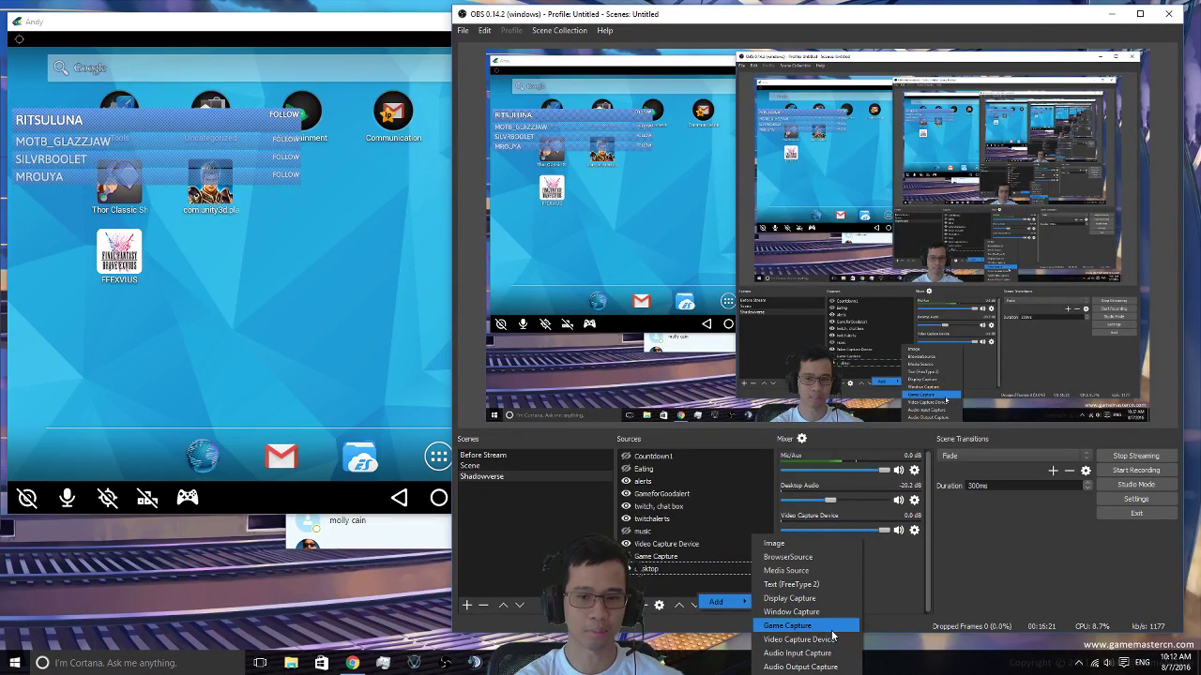
Step: Reopen Game Capture properties, keeping window '[AndyConsole.exe]: Andy' with Executable Name match priority
left_click(680, 560)
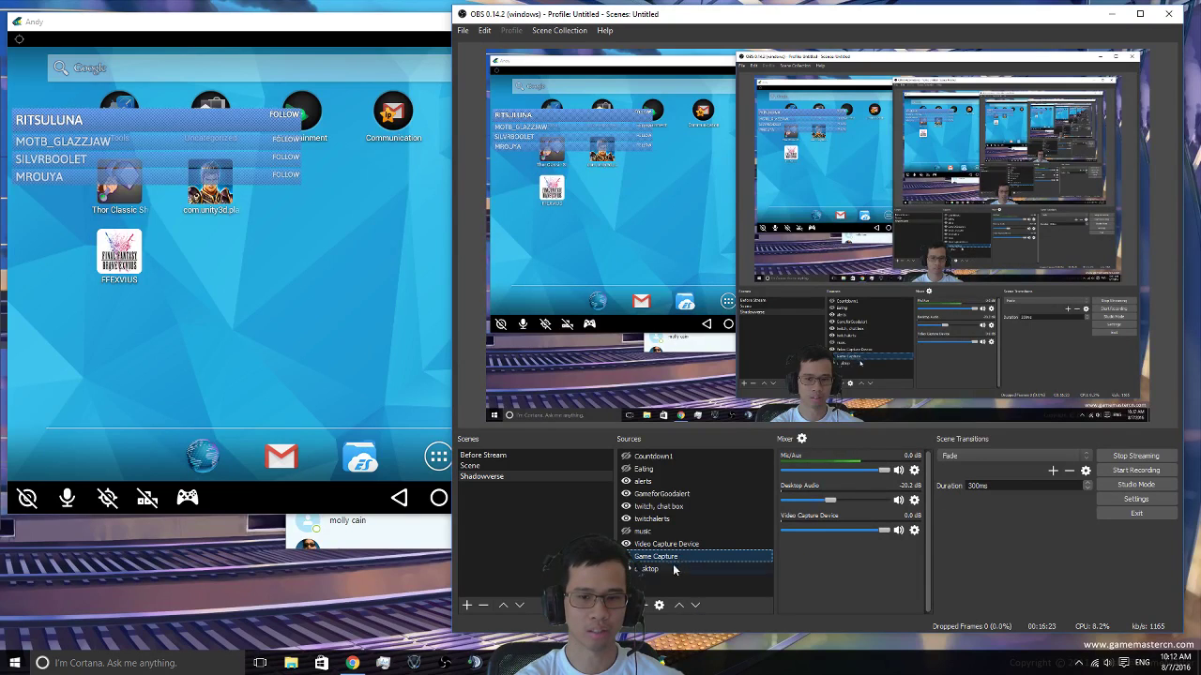
right_click(667, 567)
left_click(699, 551)
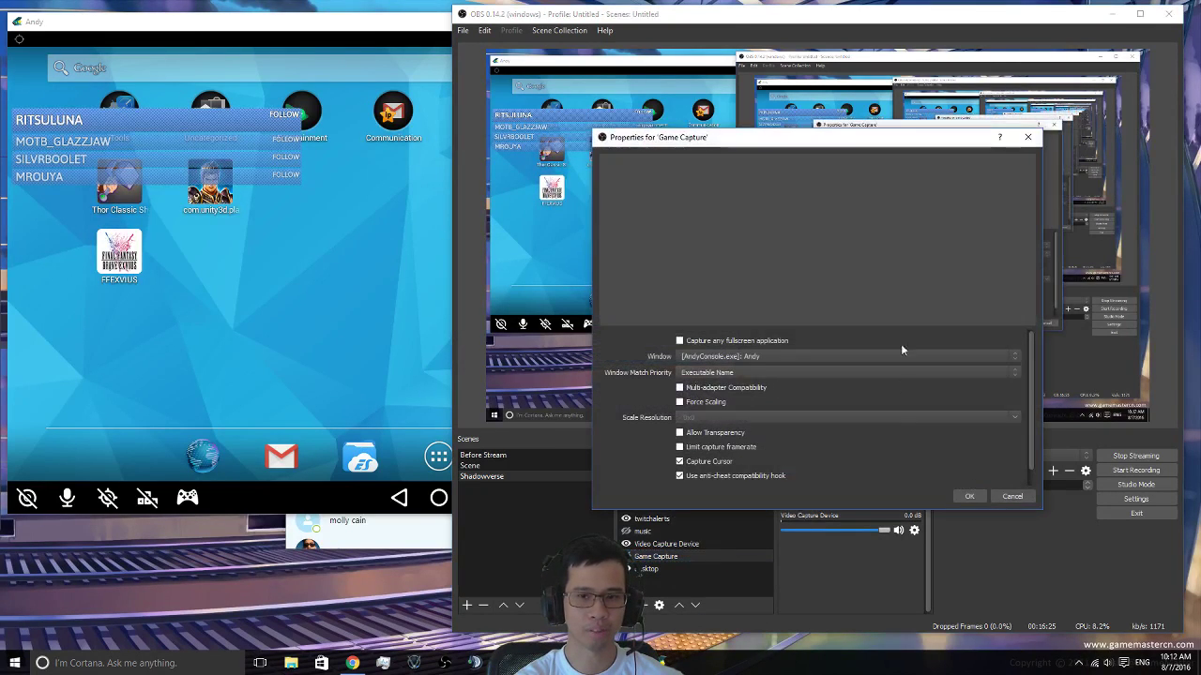
left_click(729, 374)
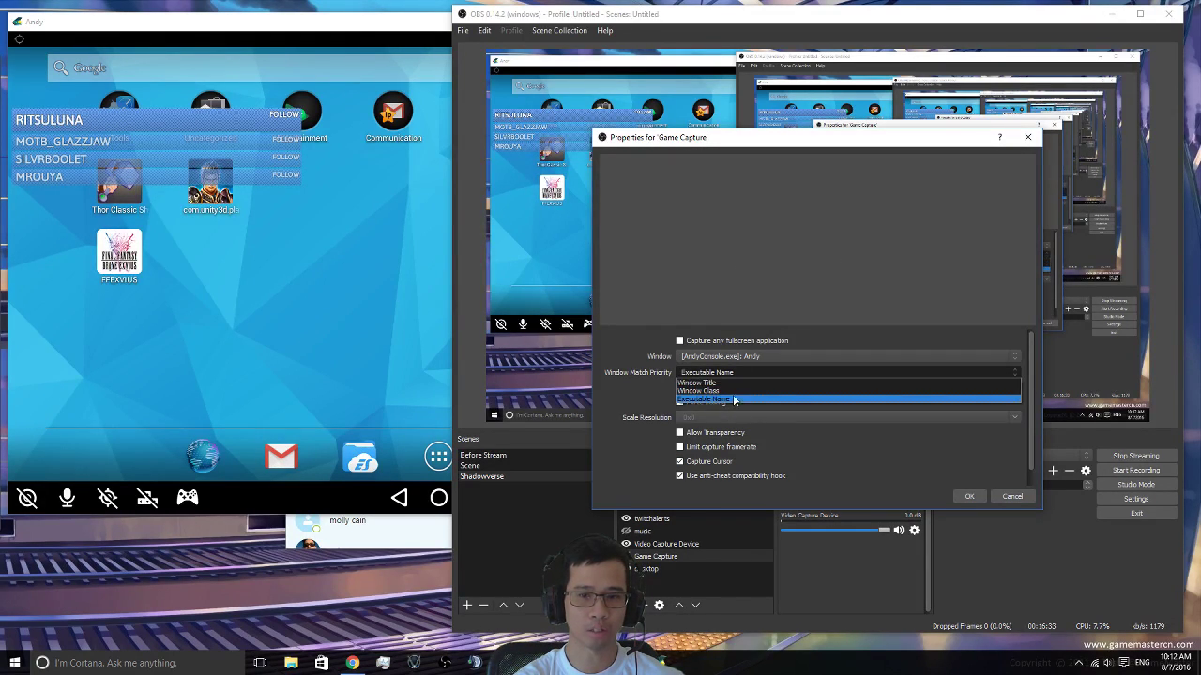
left_click(735, 400)
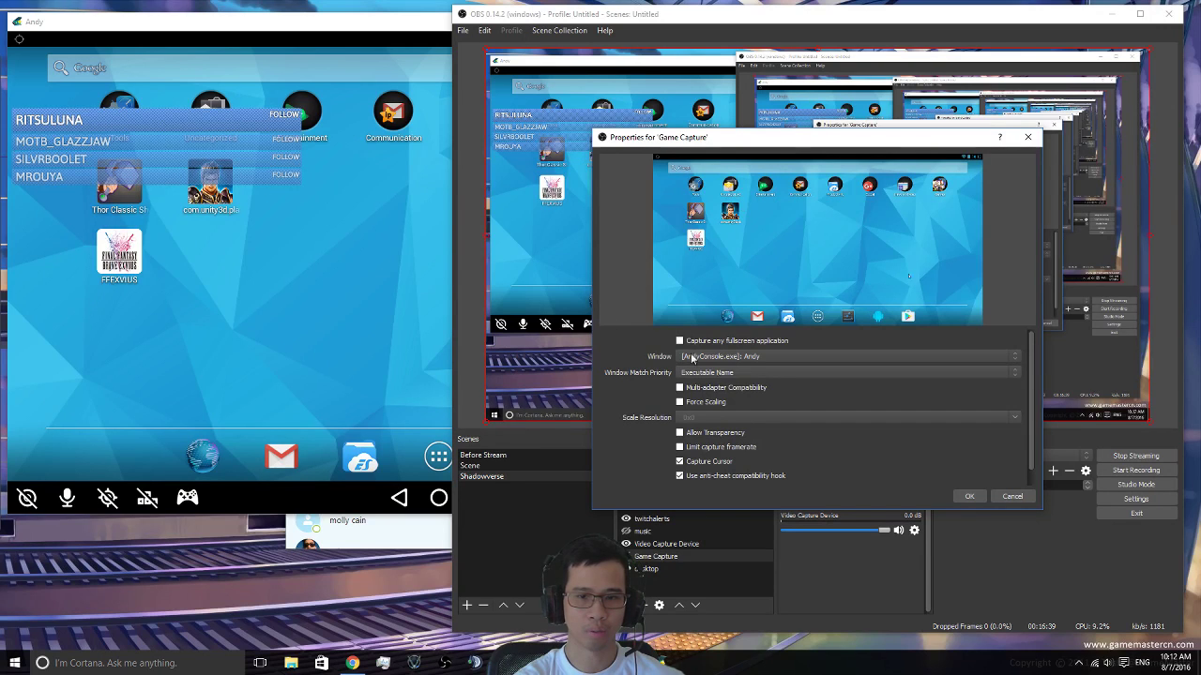
left_click(773, 374)
left_click(803, 357)
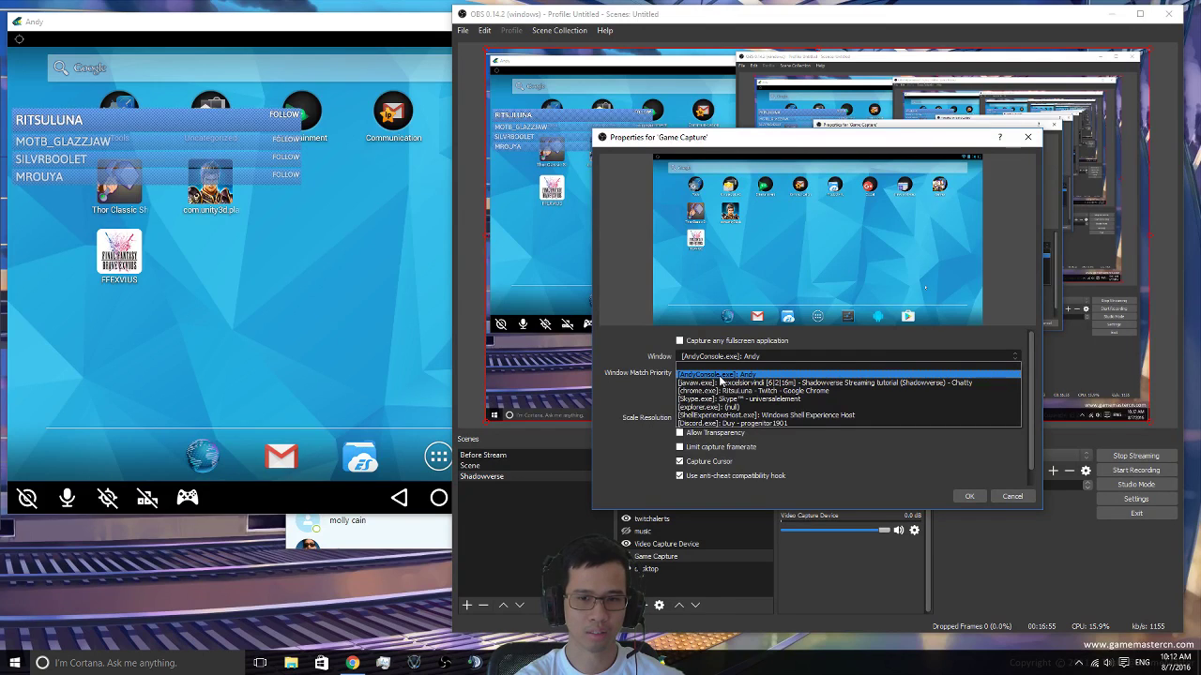
left_click(719, 377)
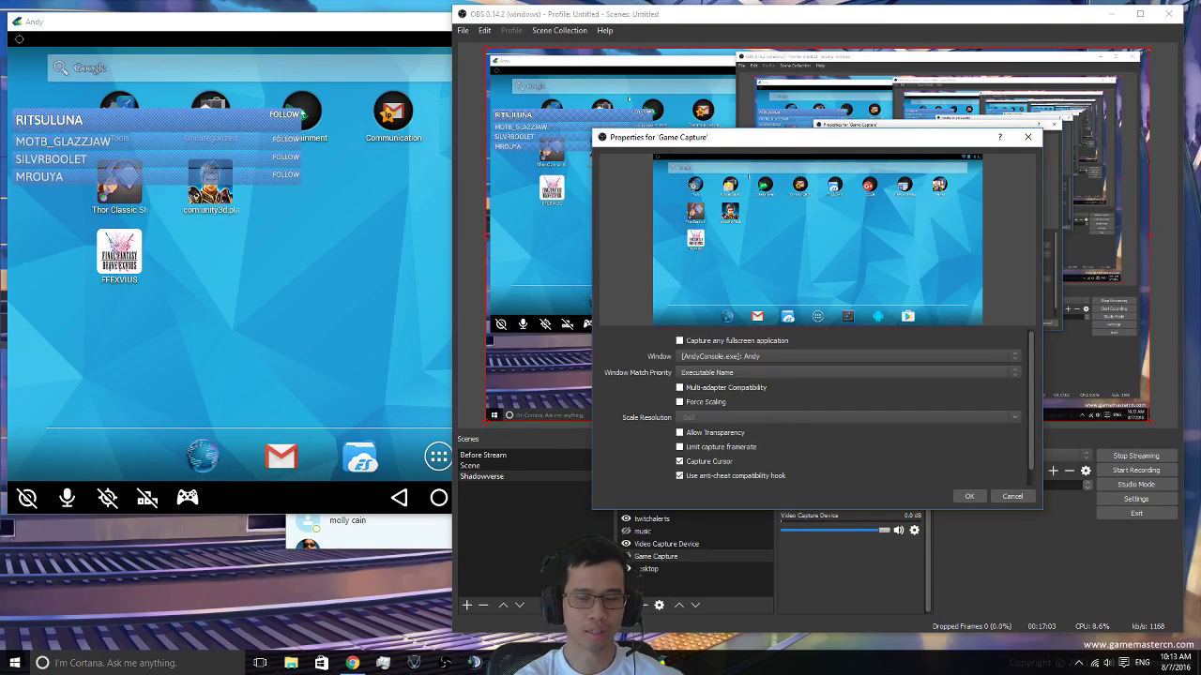
left_click(968, 496)
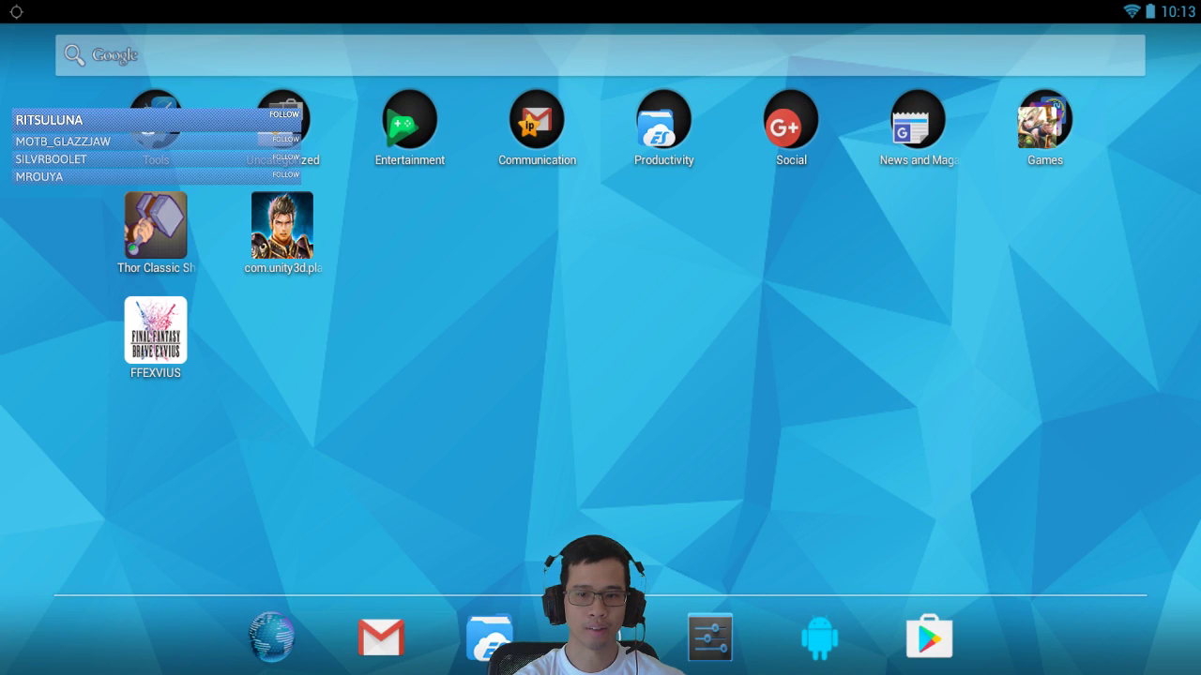
left_click(625, 557)
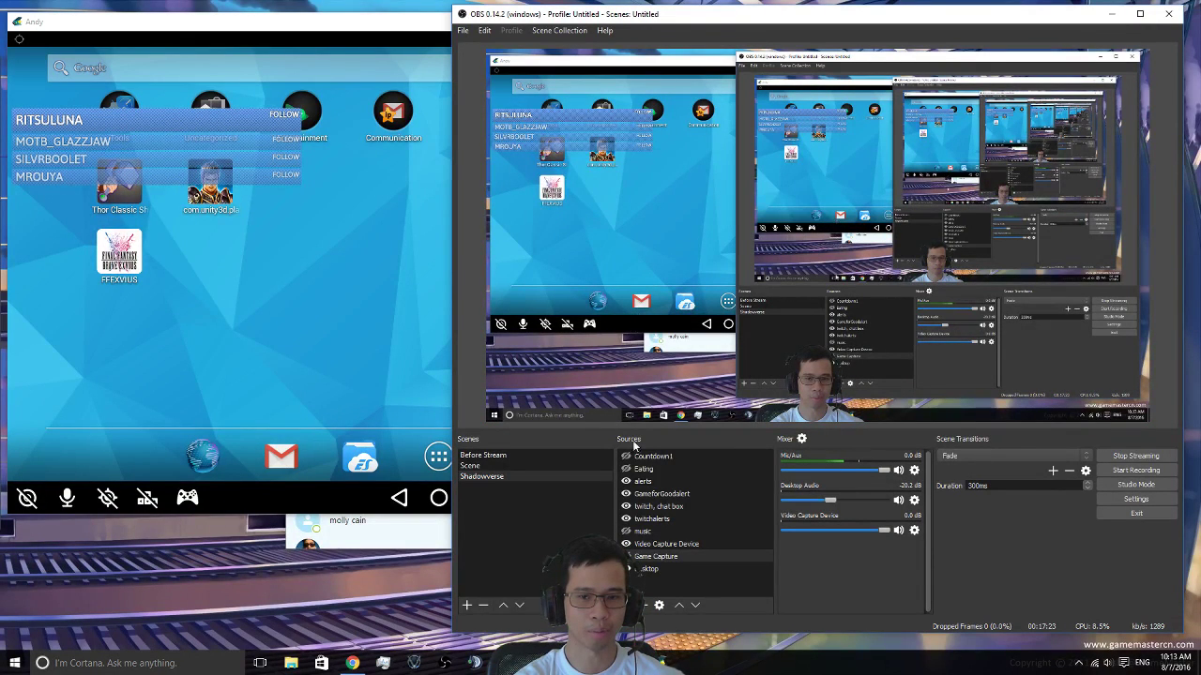
right_click(663, 558)
left_click(701, 549)
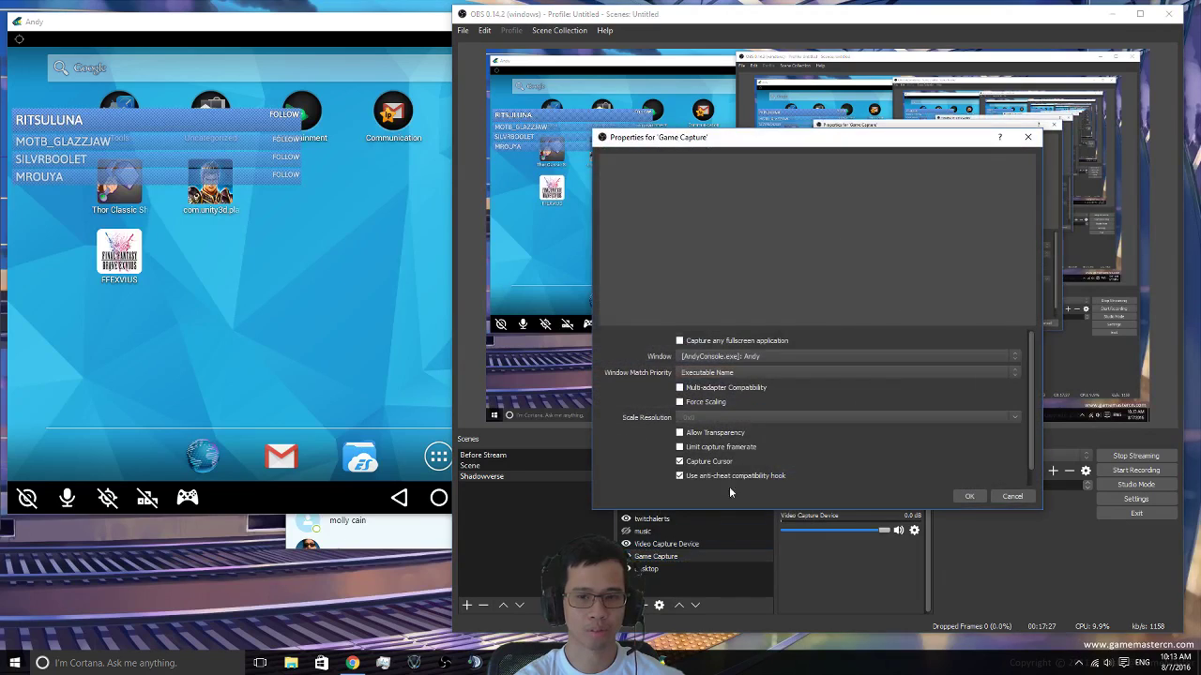
left_click(1012, 498)
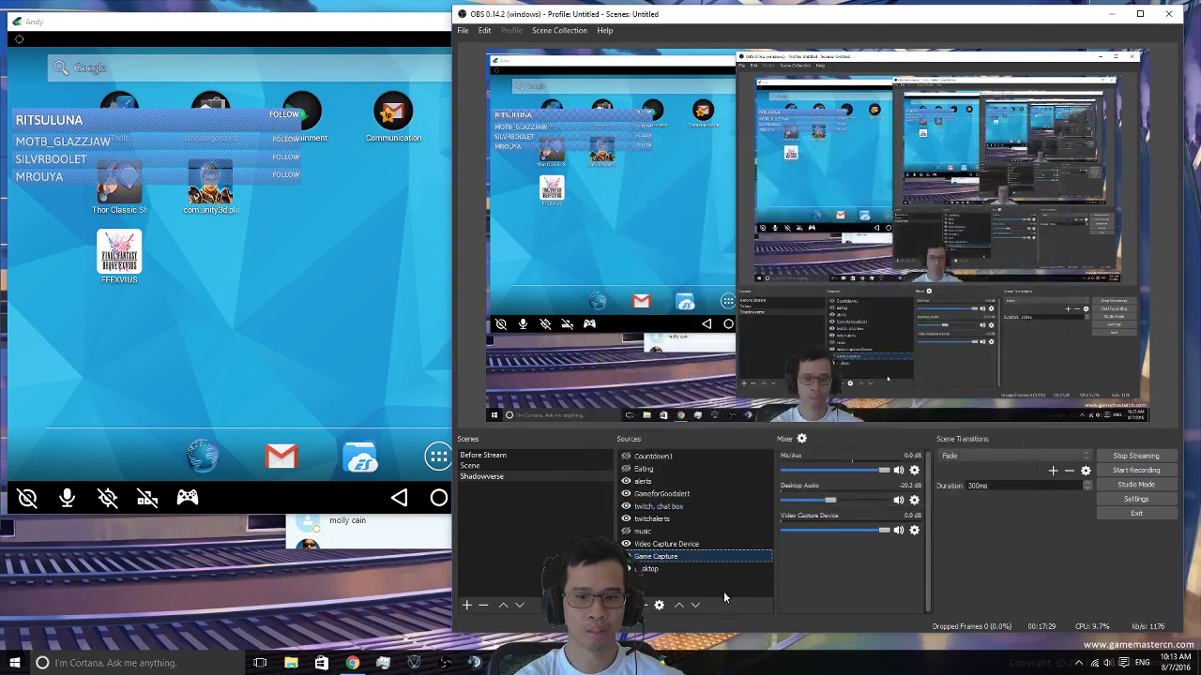
right_click(708, 556)
left_click(750, 534)
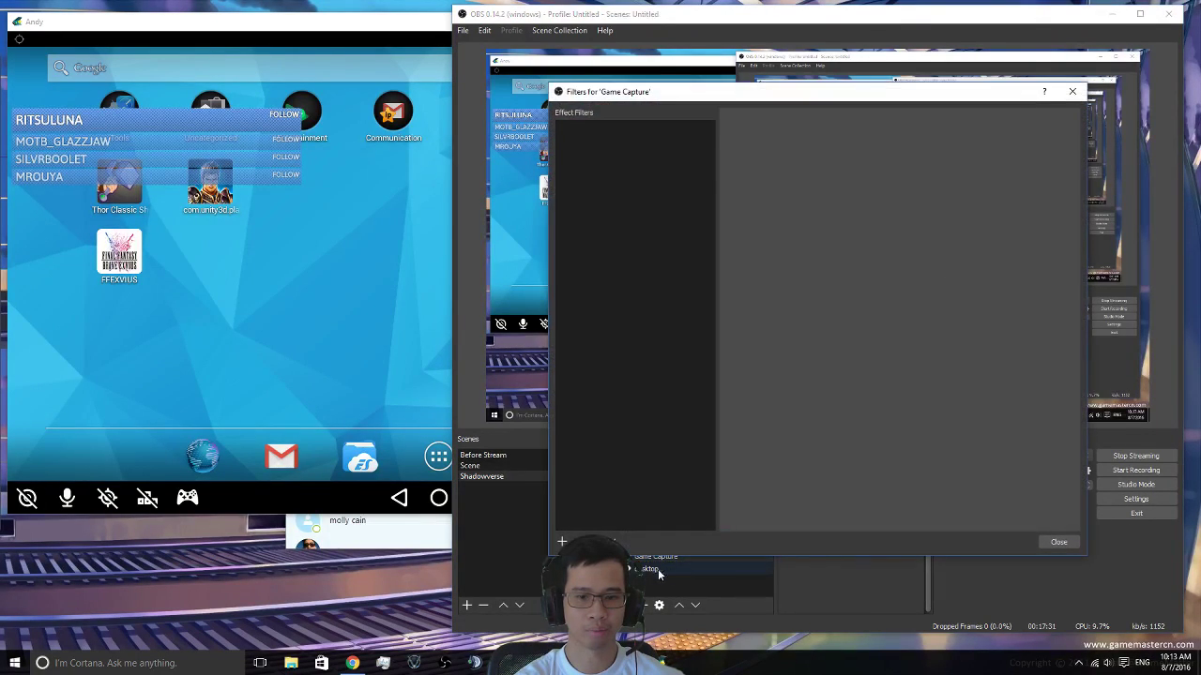
left_click_drag(751, 104, 313, 106)
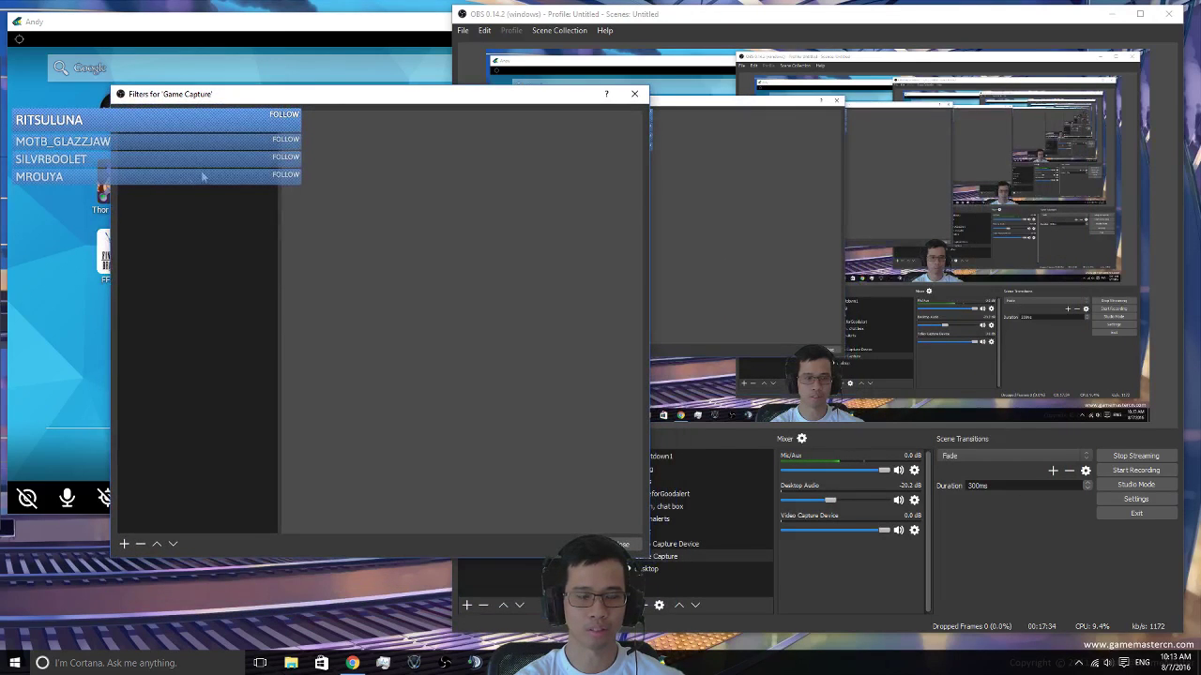
left_click(632, 94)
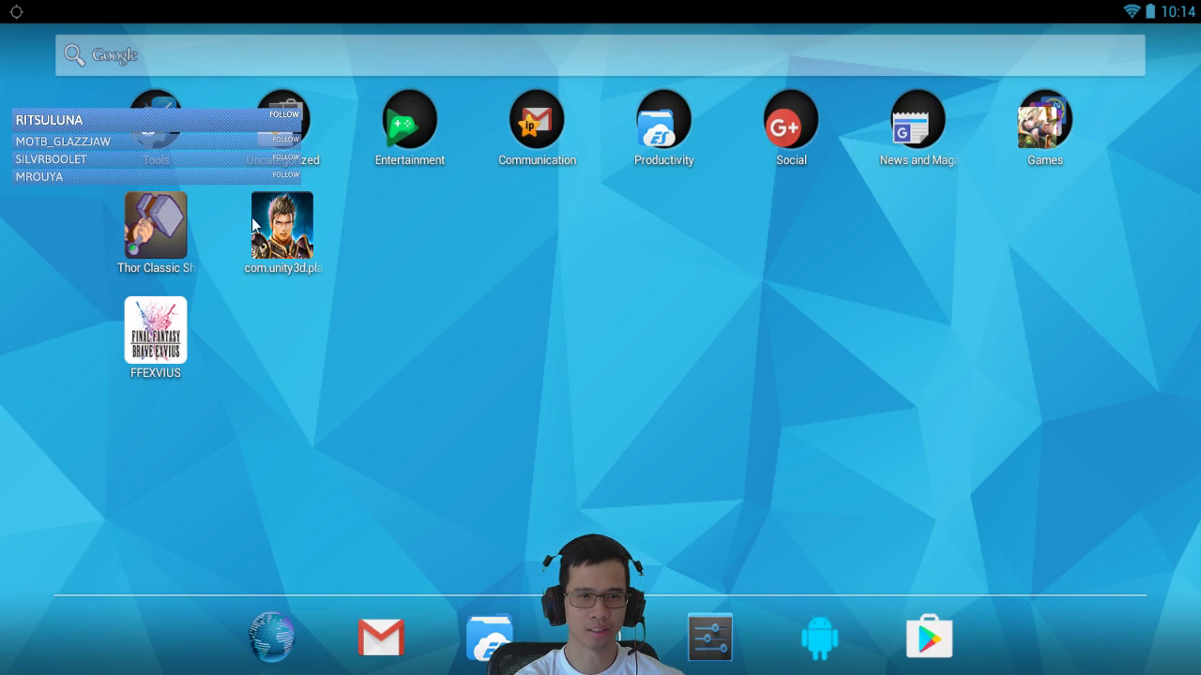
Step: Launch Shadowverse from the Andy home screen and tap past the title screen
left_click(293, 235)
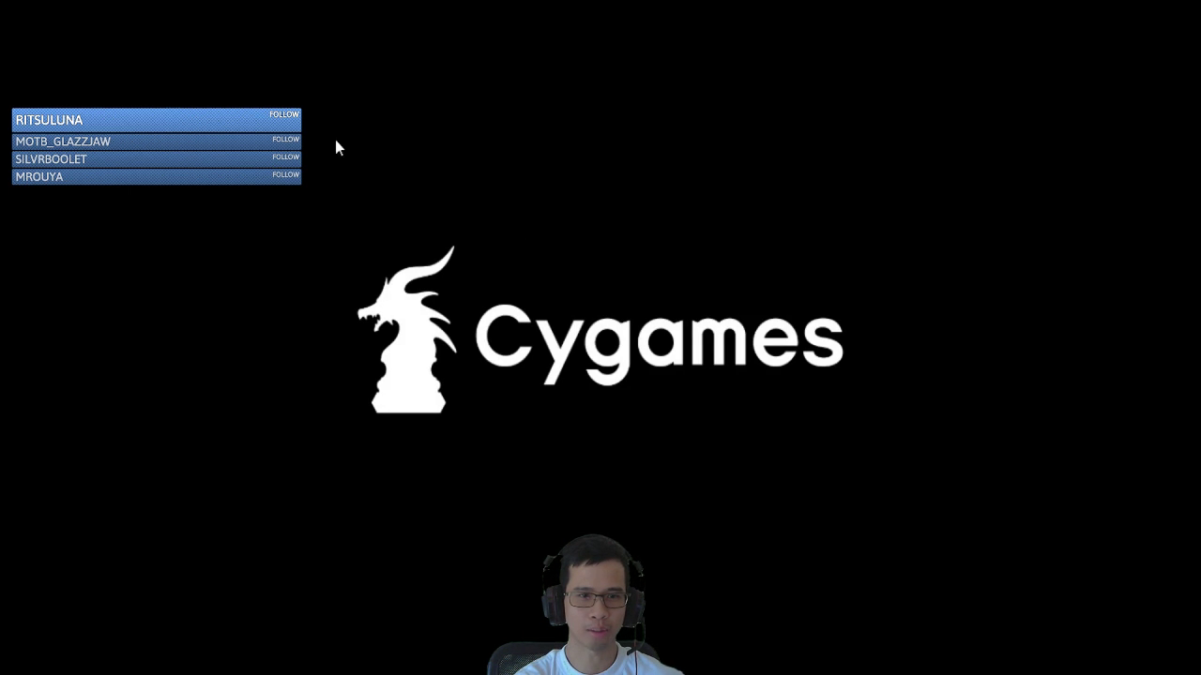
left_click(435, 531)
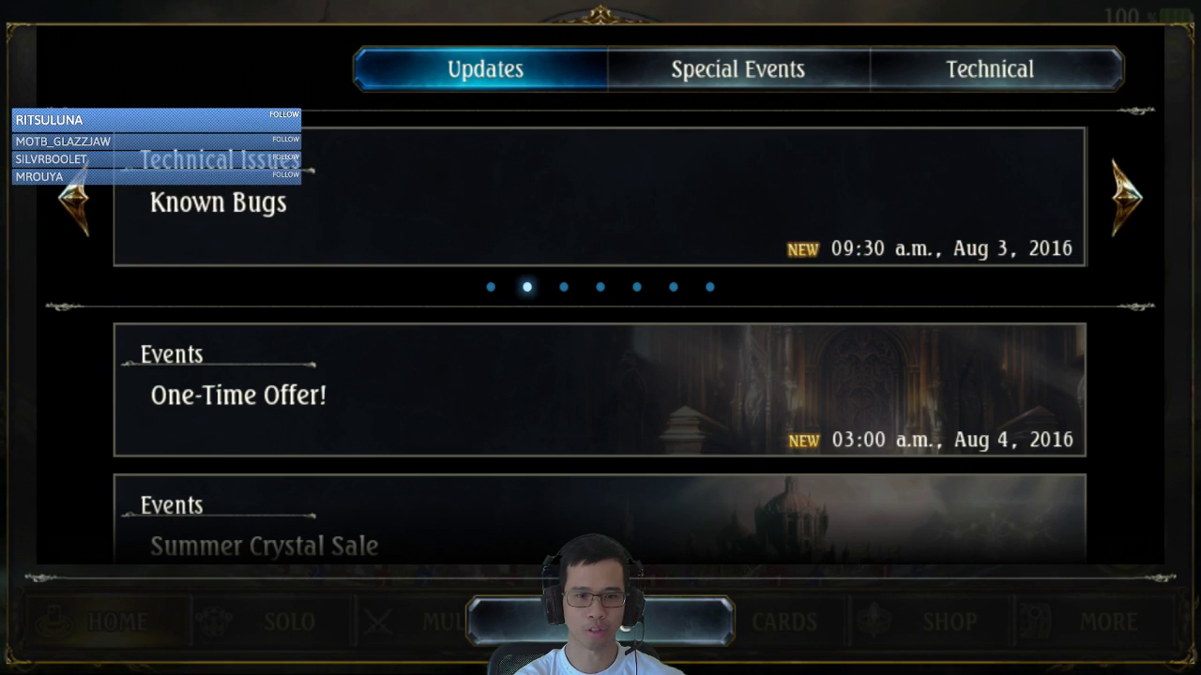
Step: Close the news and start an unranked multiplayer match with the Flame deck instead of ranked
key("Escape")
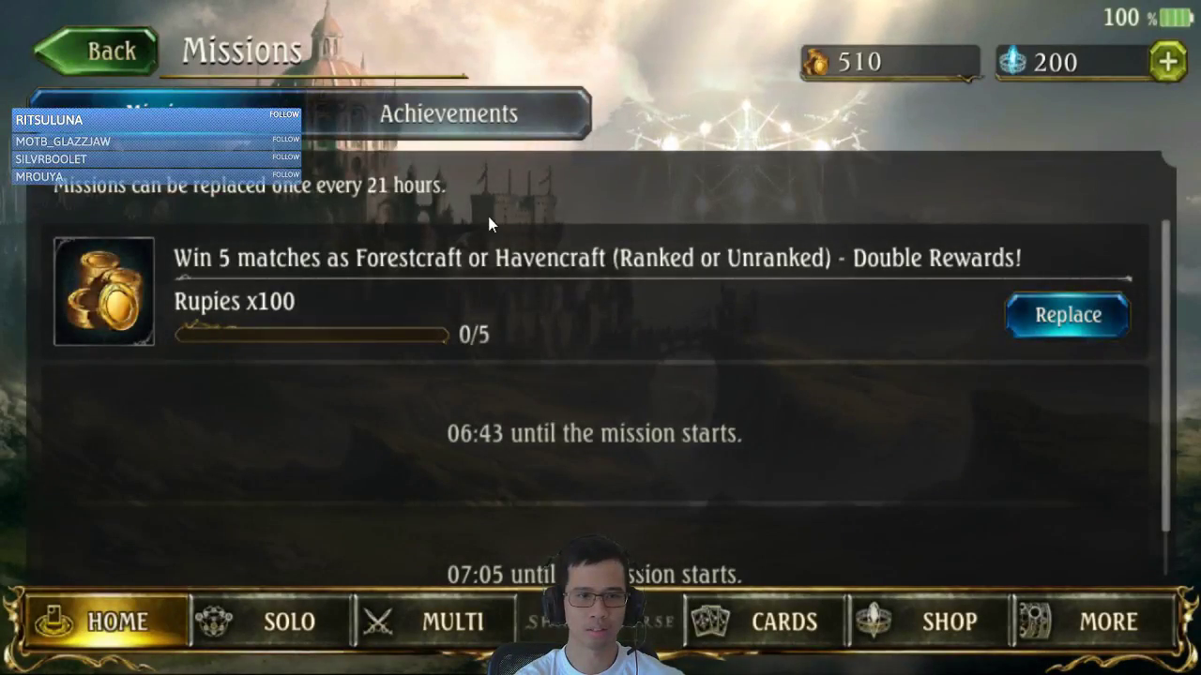
left_click(455, 610)
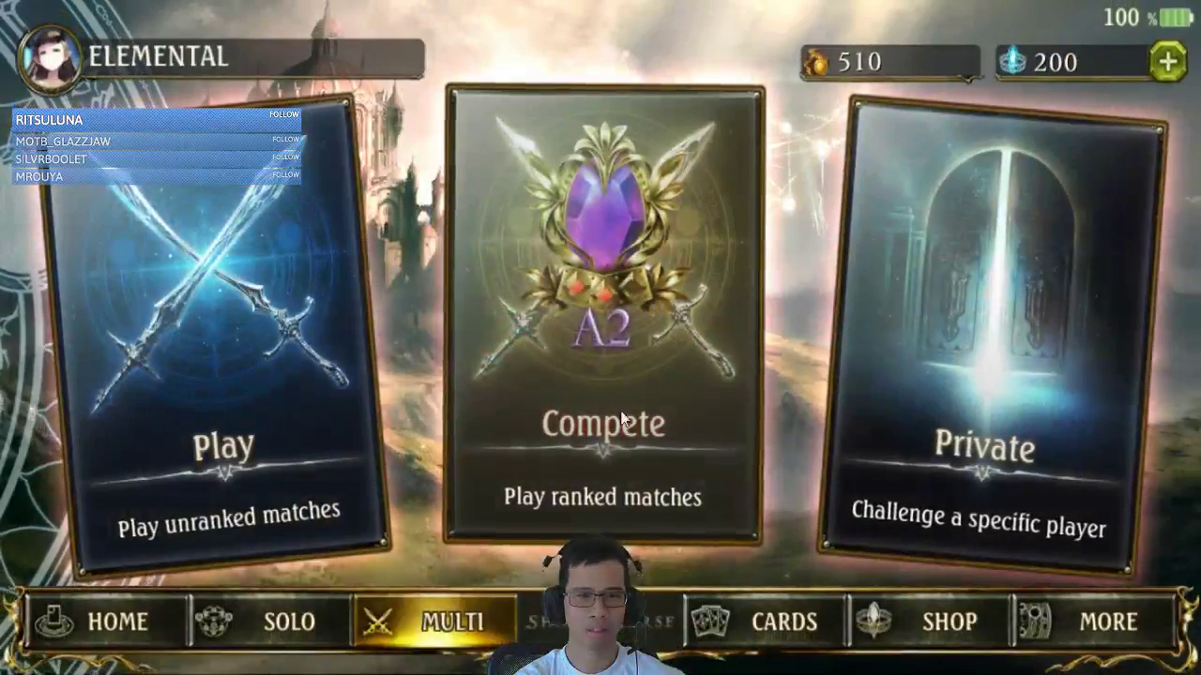
left_click(622, 421)
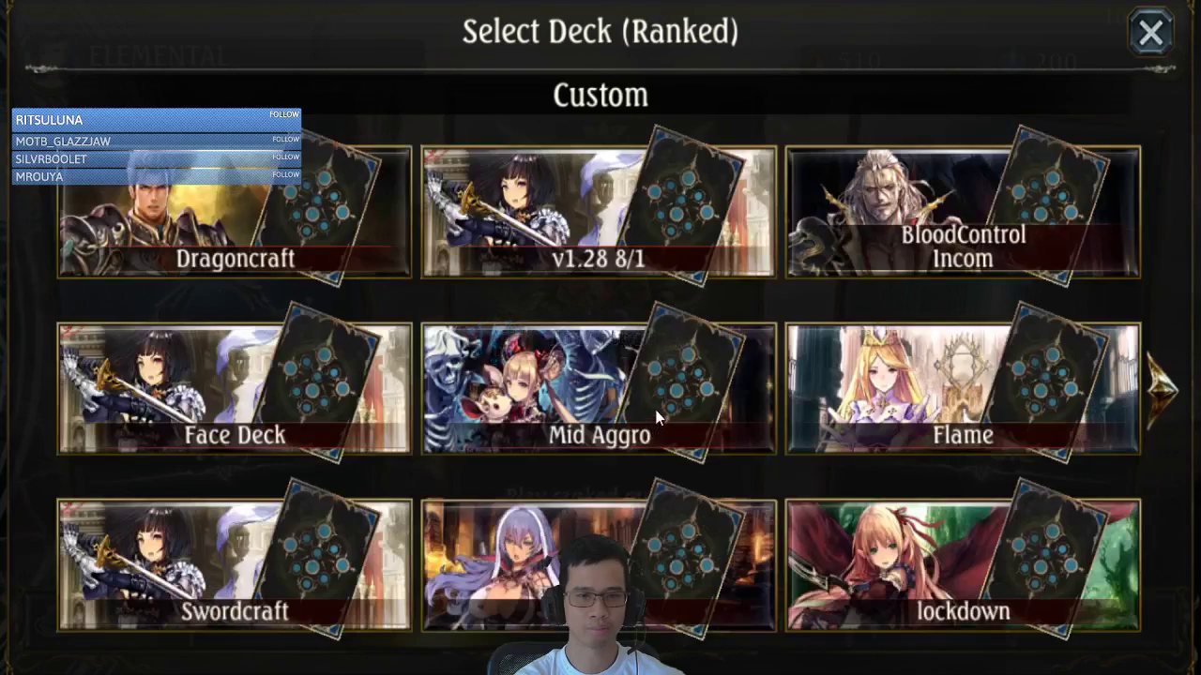
left_click(1143, 49)
left_click(260, 402)
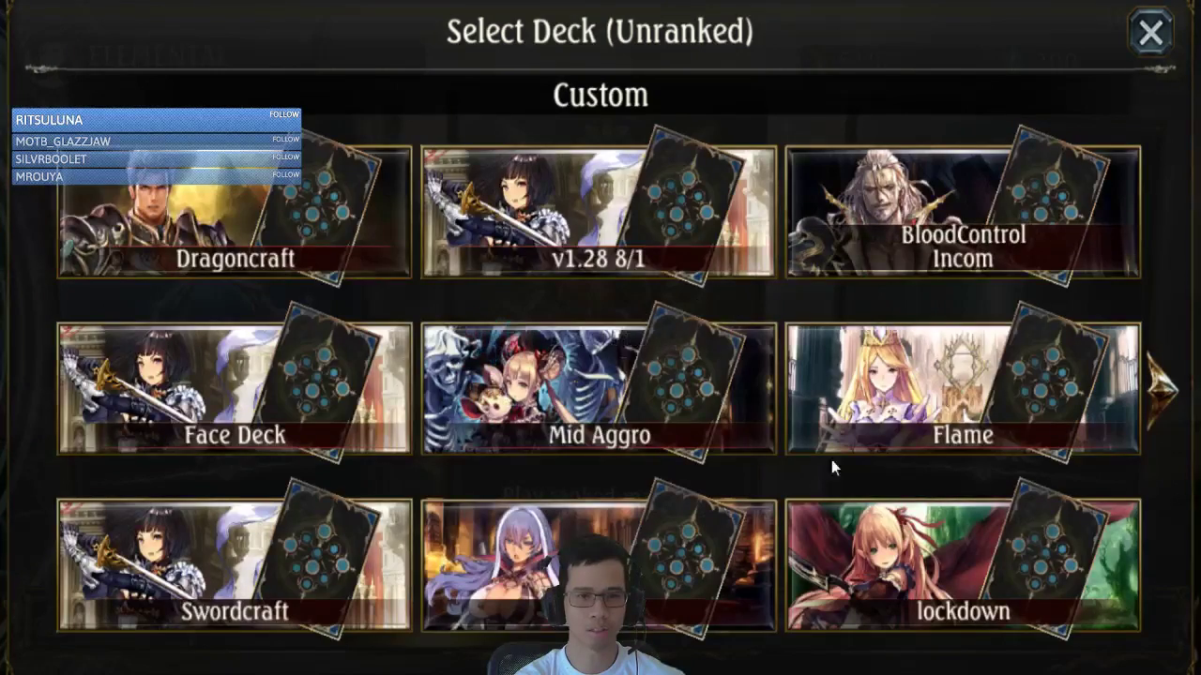
left_click(971, 448)
left_click(605, 495)
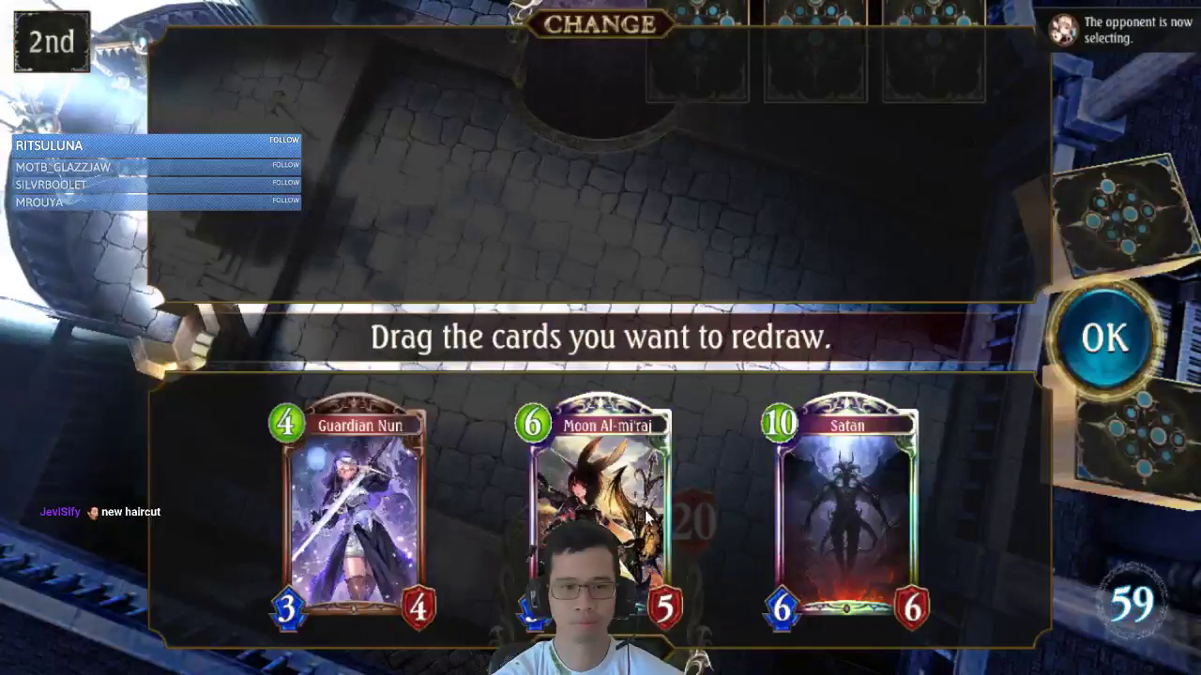
Step: Redraw Moon Al-mi'raj, Satan and Guardian Nun from the opening hand
left_click(616, 487)
left_click(858, 509)
left_click(322, 464)
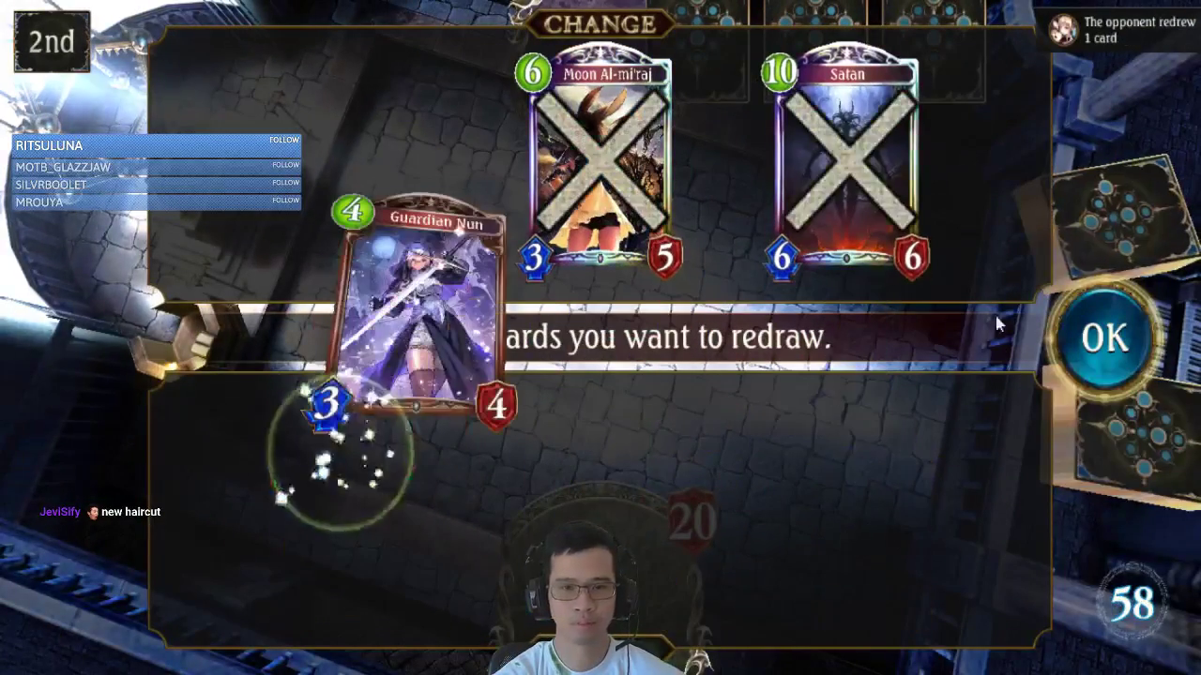
left_click(1088, 345)
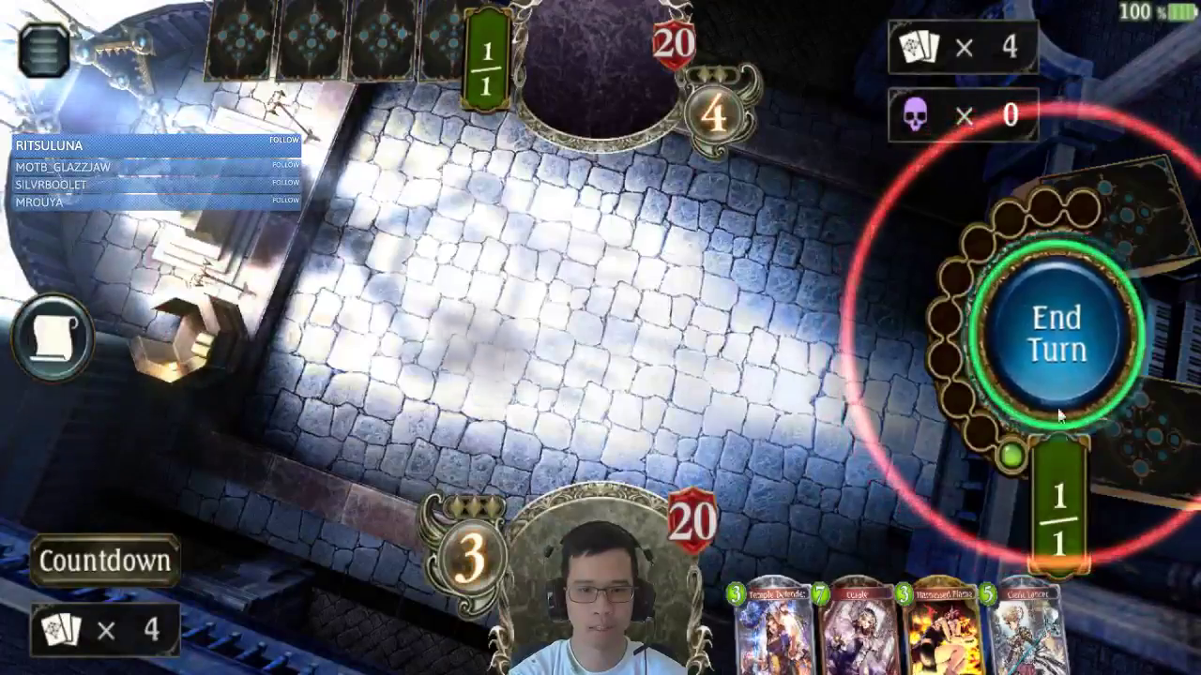
Step: End the first turn and wait until the third turn arrives
left_click(1046, 396)
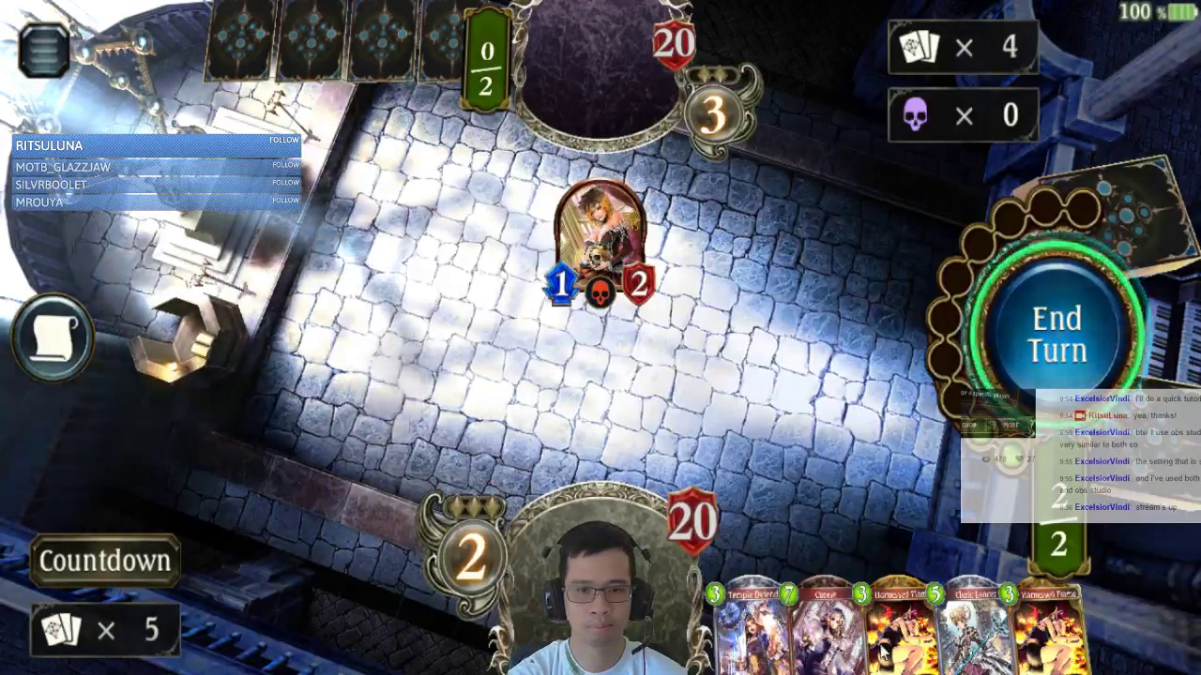
mouse_move(902, 495)
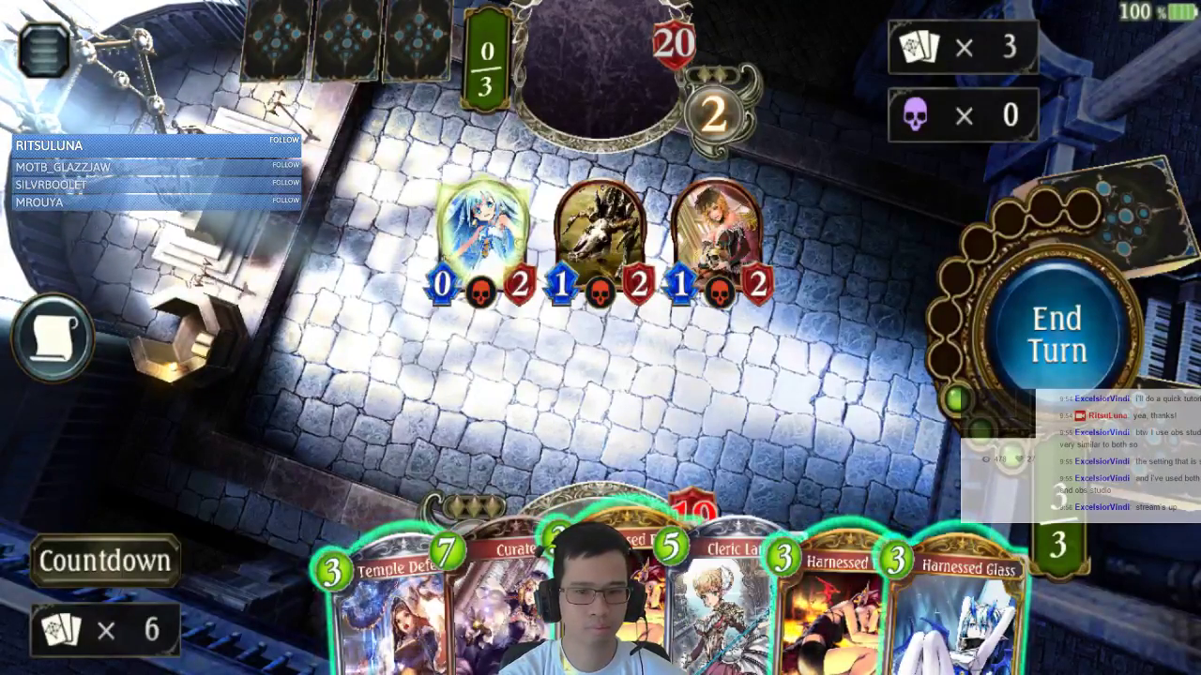
Step: Summon Temple Defender, then inspect an enemy follower and Temple Defender's card details
left_click_drag(385, 591, 428, 322)
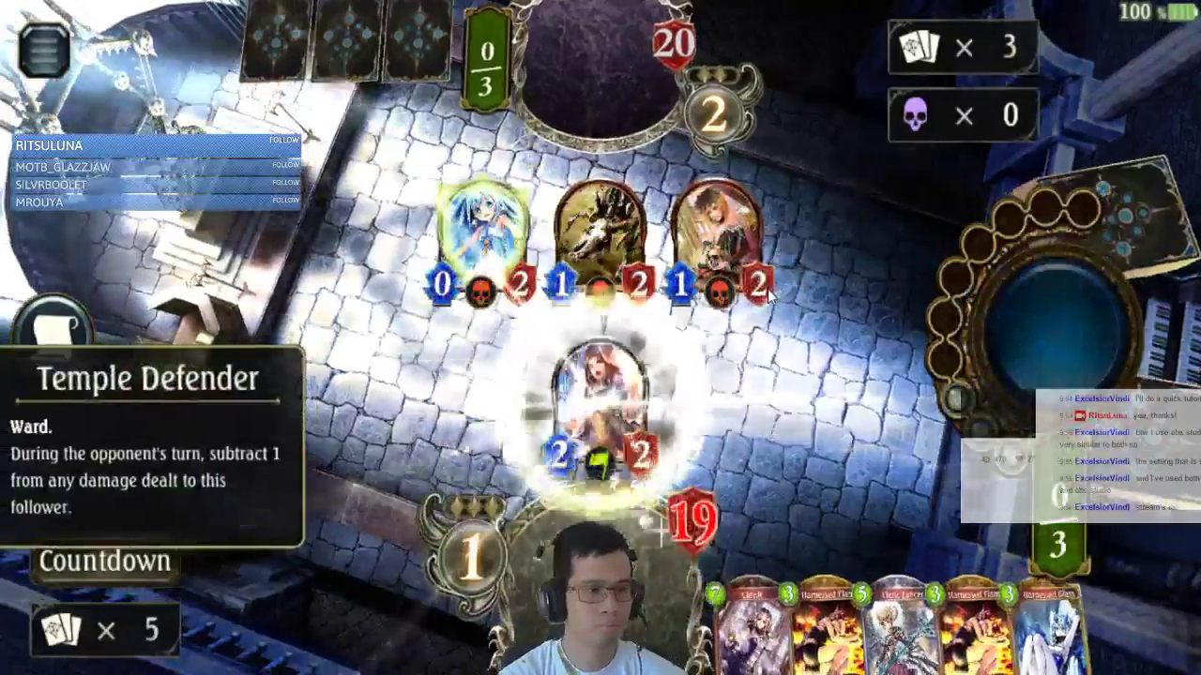
left_click(768, 289)
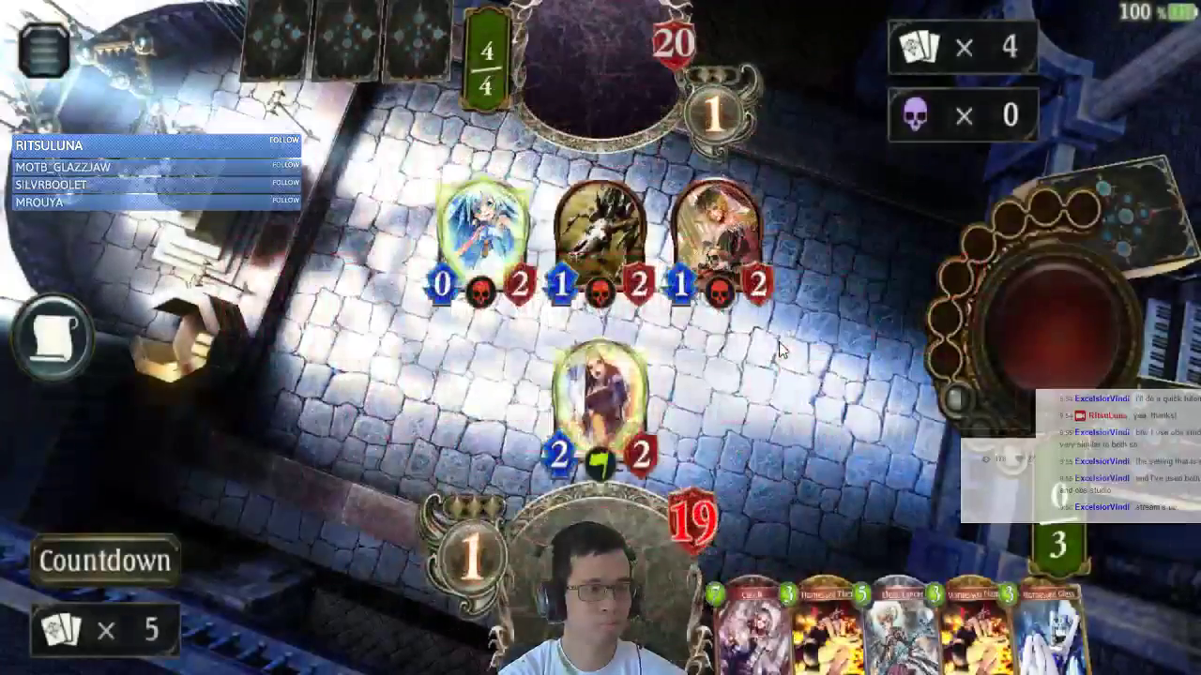
left_click(601, 394)
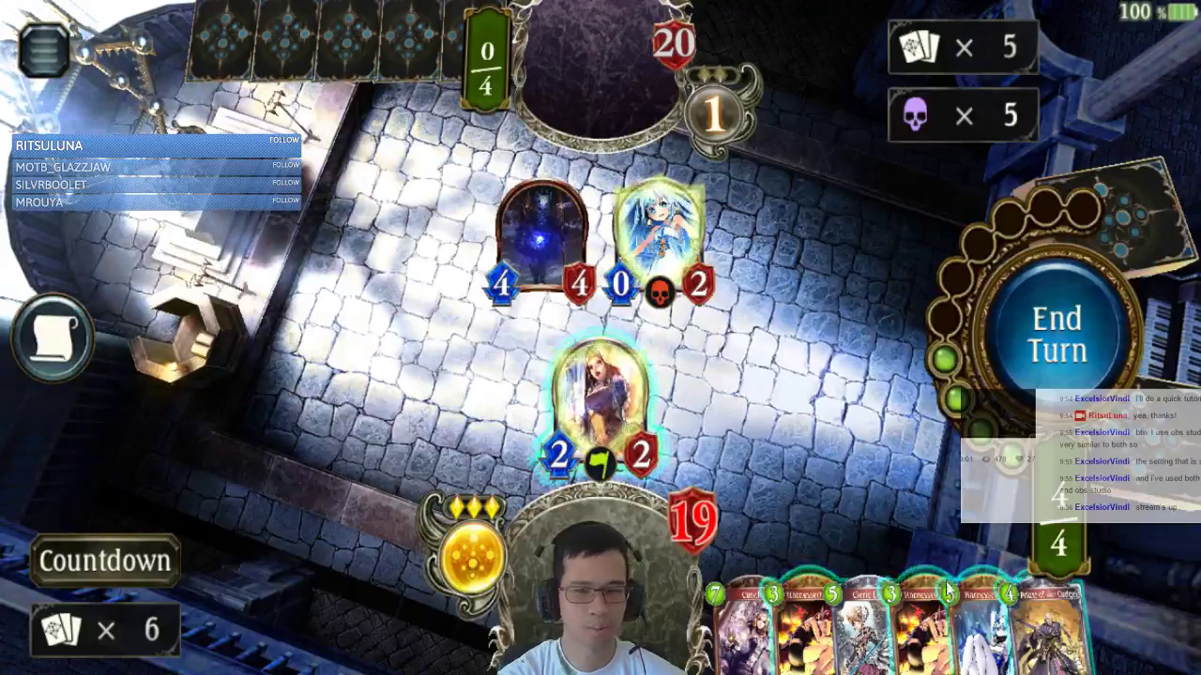
Step: Play Priest of the Cudgel onto the board and evolve it
mouse_move(905, 619)
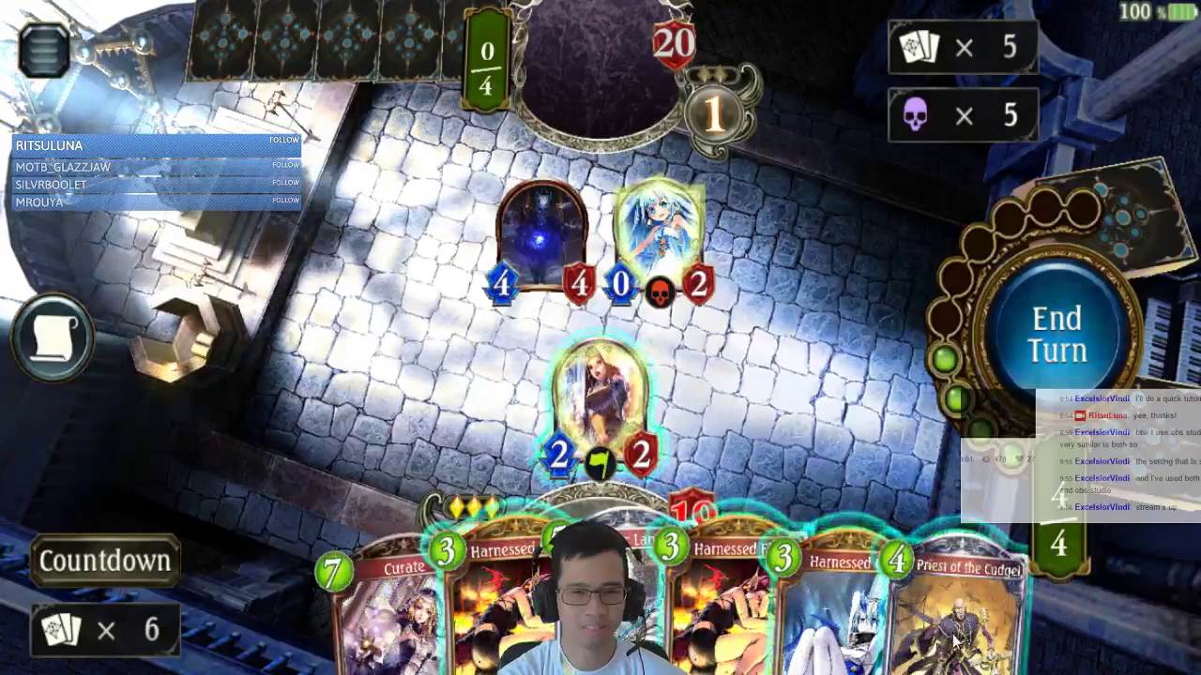
left_click_drag(957, 633, 500, 298)
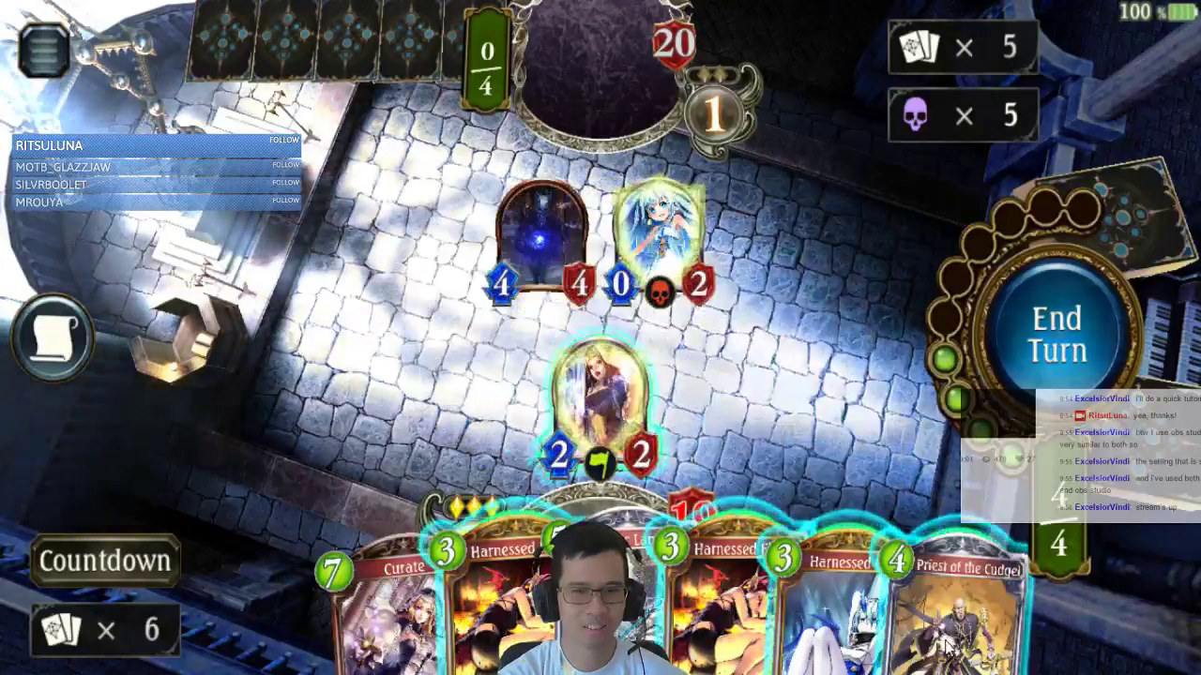
left_click_drag(952, 623, 795, 460)
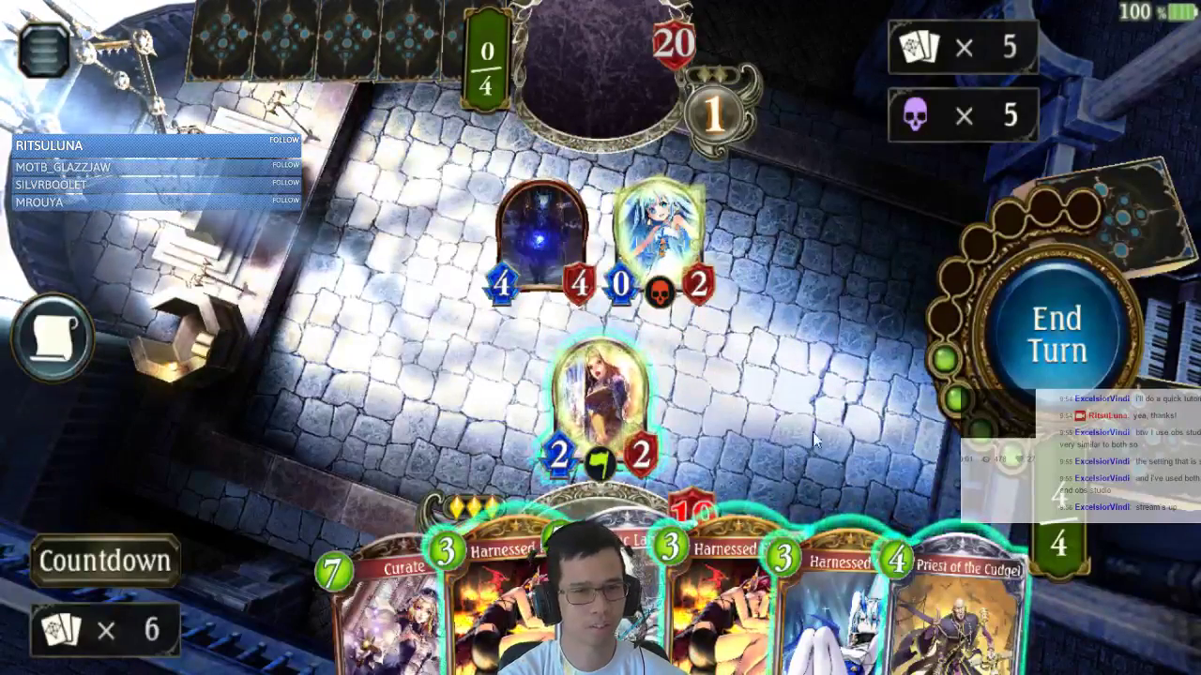
left_click_drag(957, 610, 824, 375)
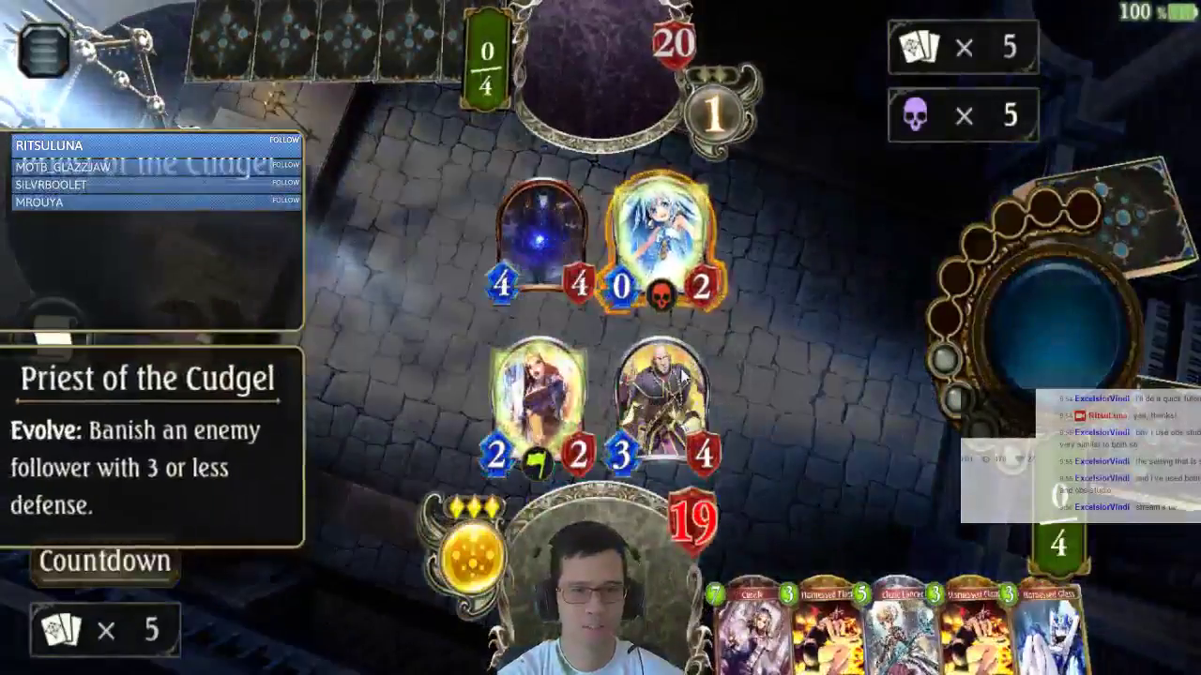
left_click(683, 375)
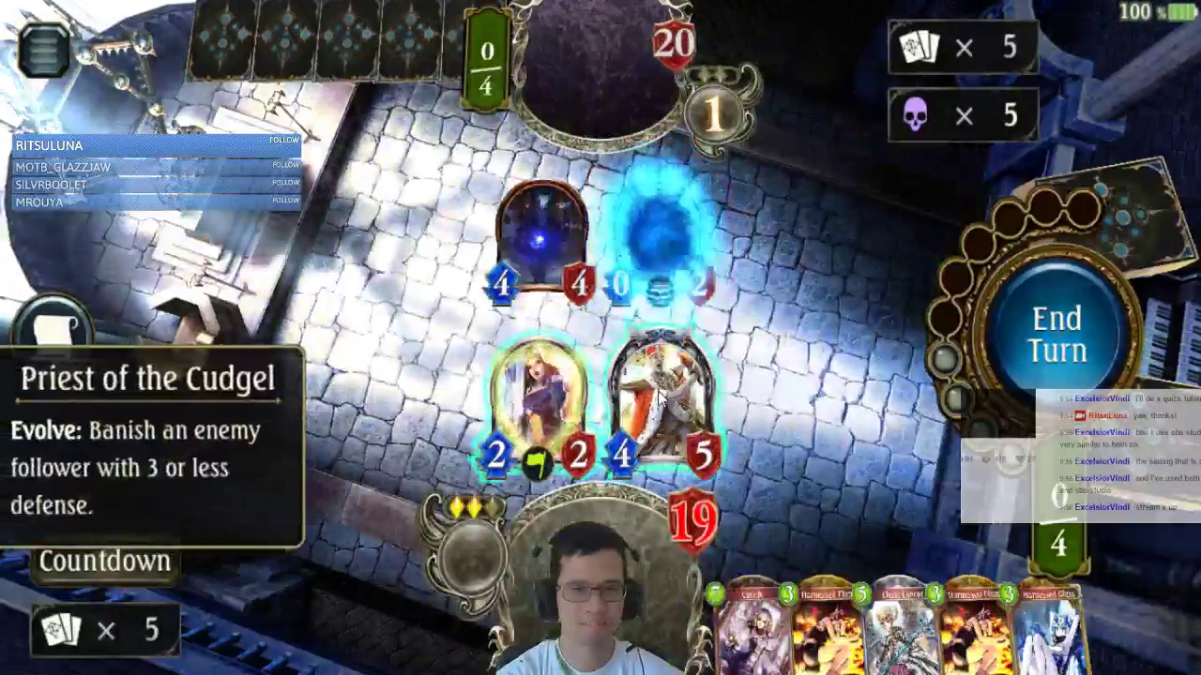
Step: Attack the enemy 4/4 with the Priest, end the turn, and check an enemy follower
left_click_drag(659, 393, 542, 235)
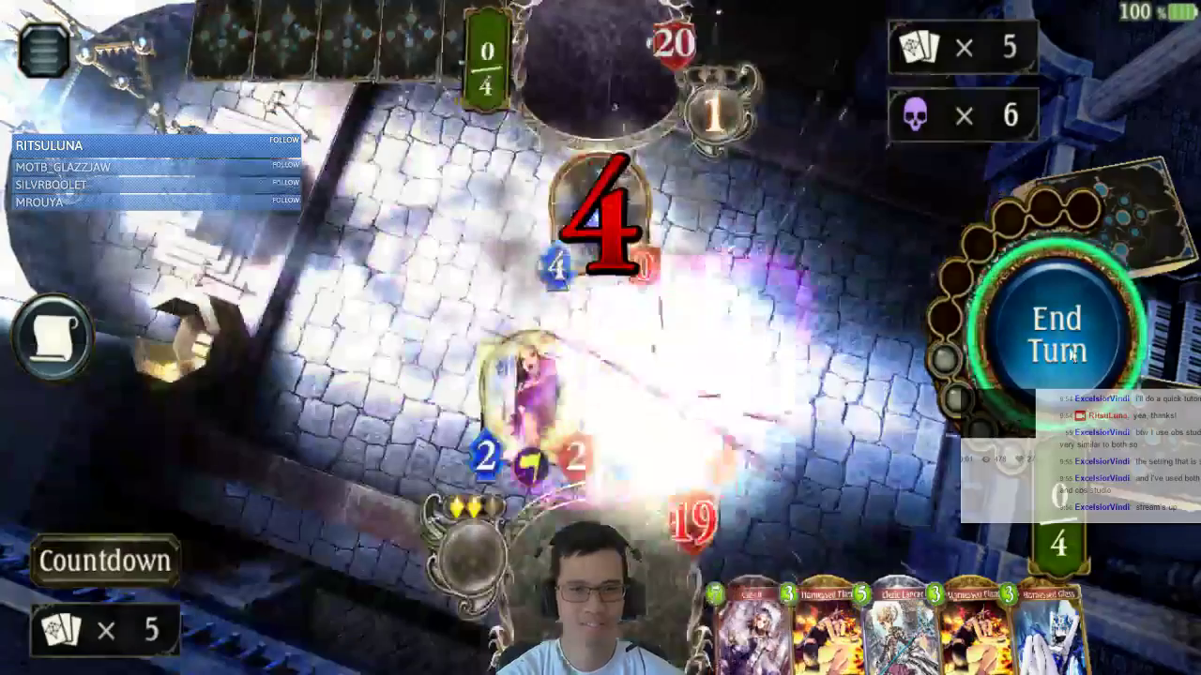
left_click(1069, 348)
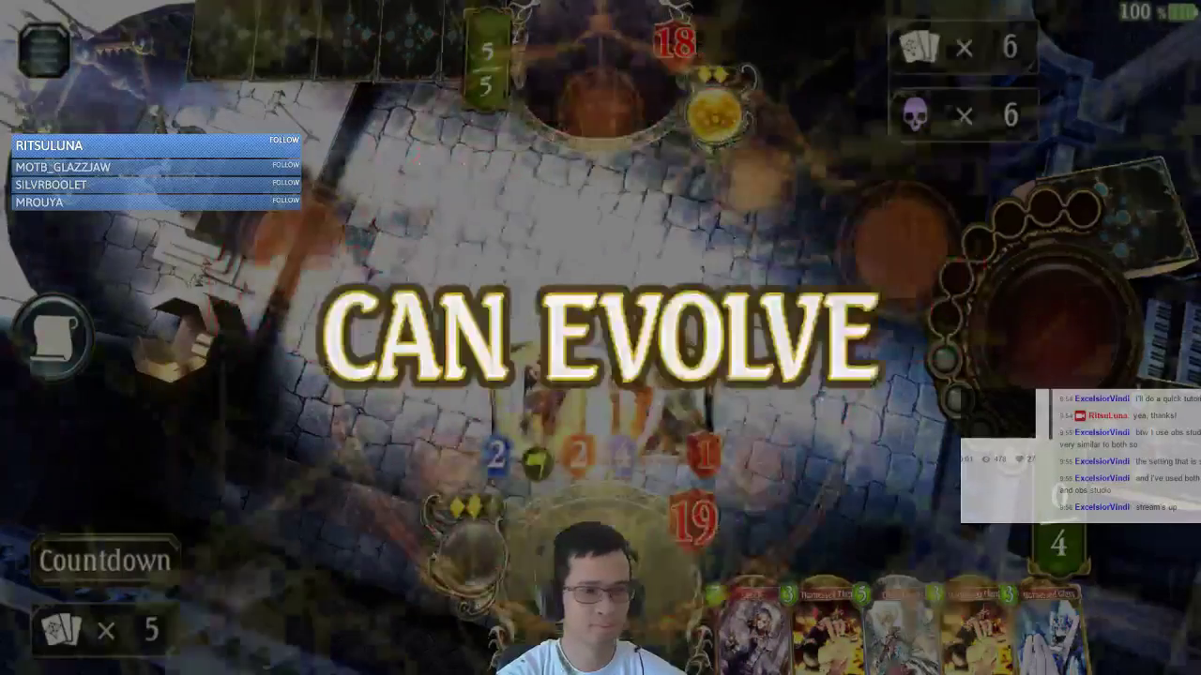
left_click(539, 390)
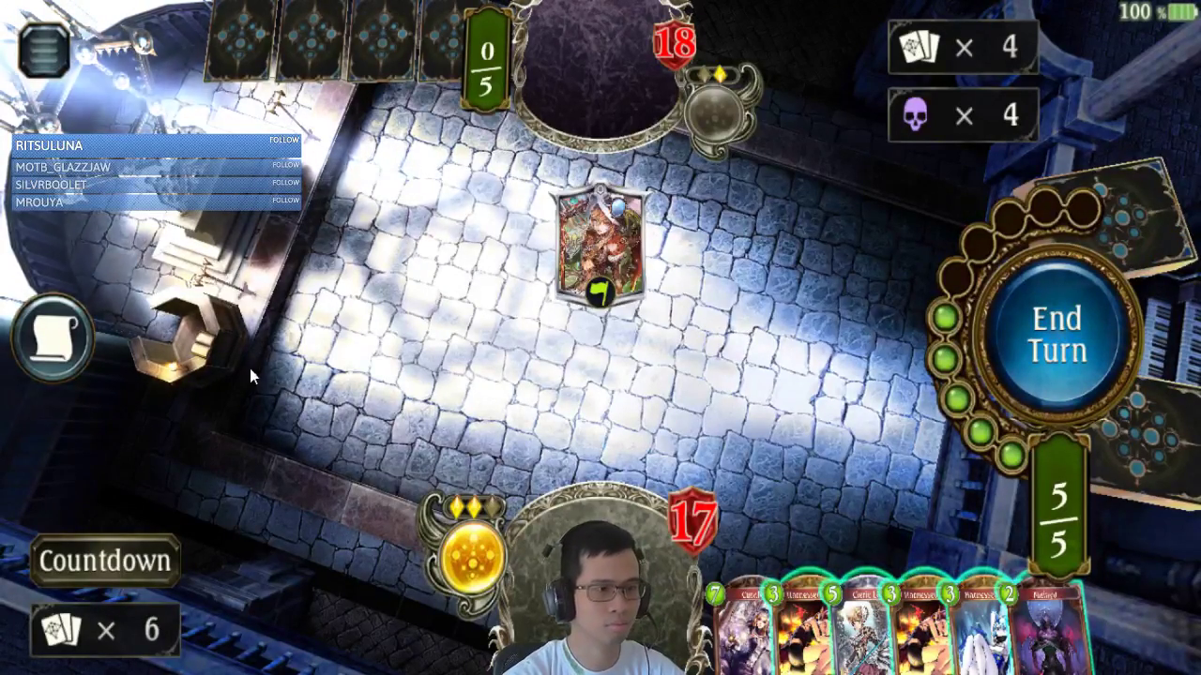
Step: Get ready to play Cleric Lancer from the hand
mouse_move(751, 554)
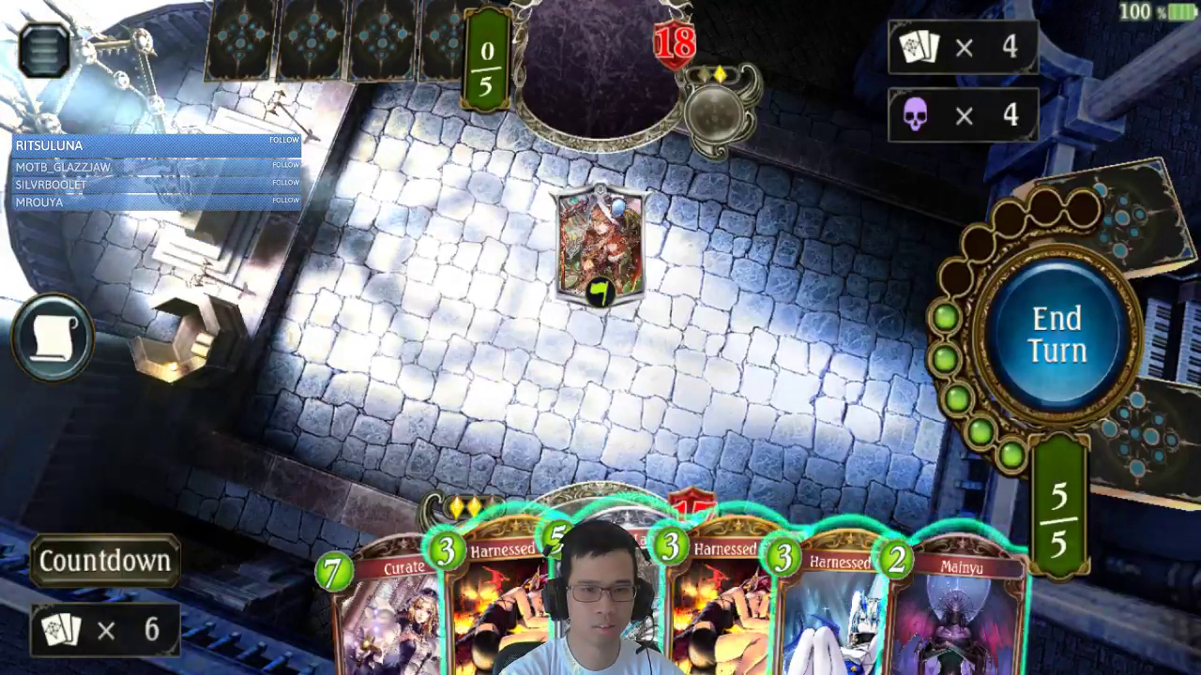
Step: Play Cleric Lancer, then read and close the Playful Necromancer's card details
left_click_drag(582, 600, 432, 235)
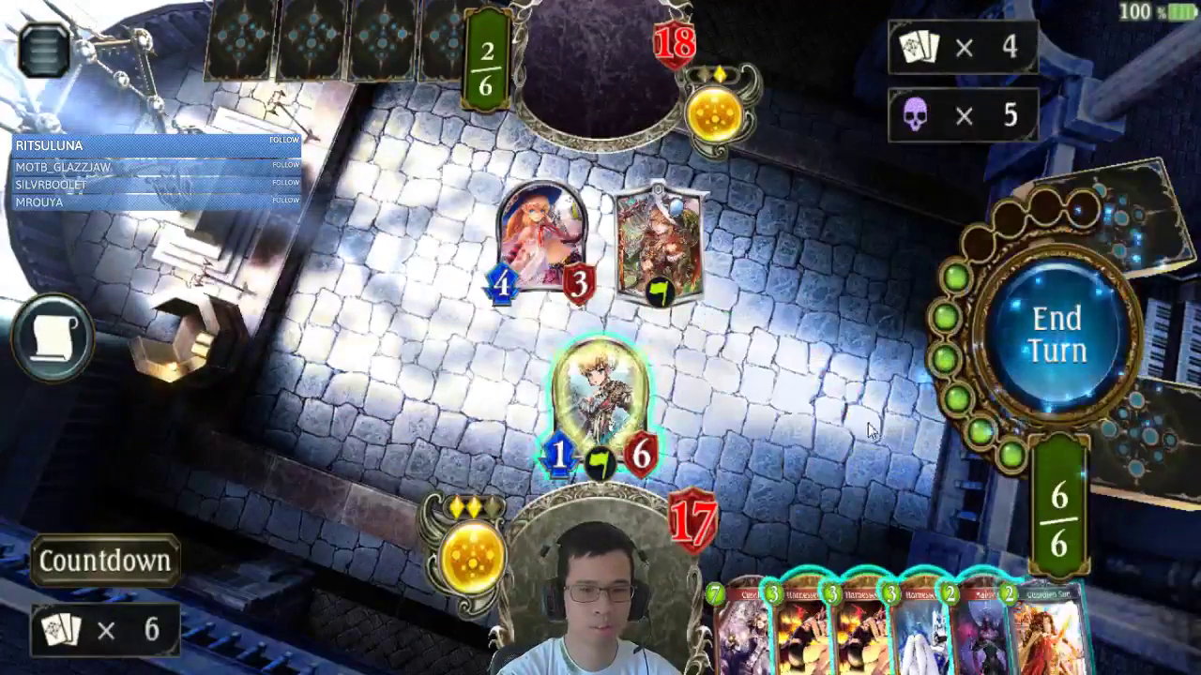
left_click(556, 245)
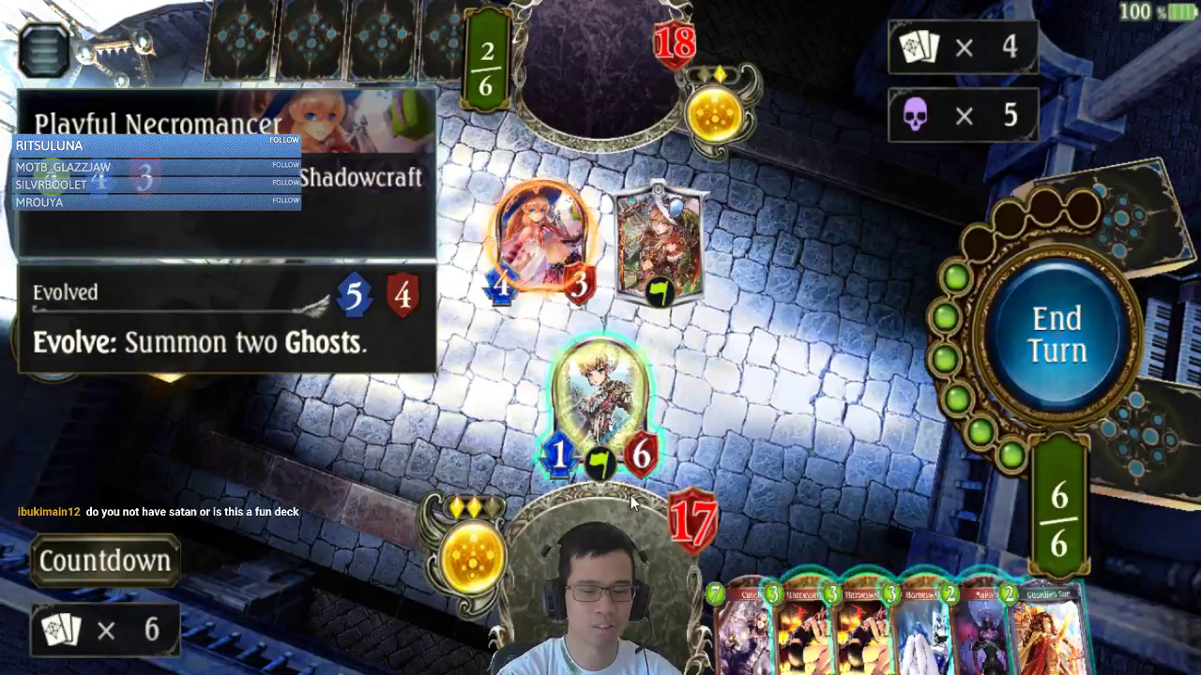
left_click(917, 619)
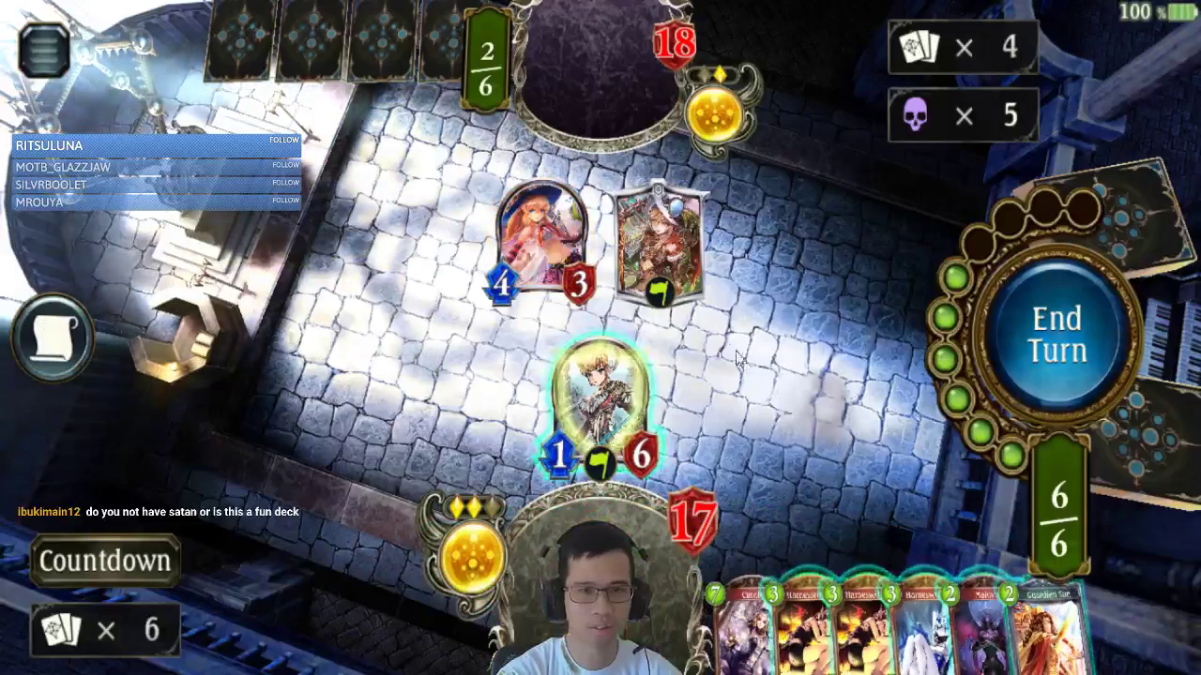
mouse_move(805, 624)
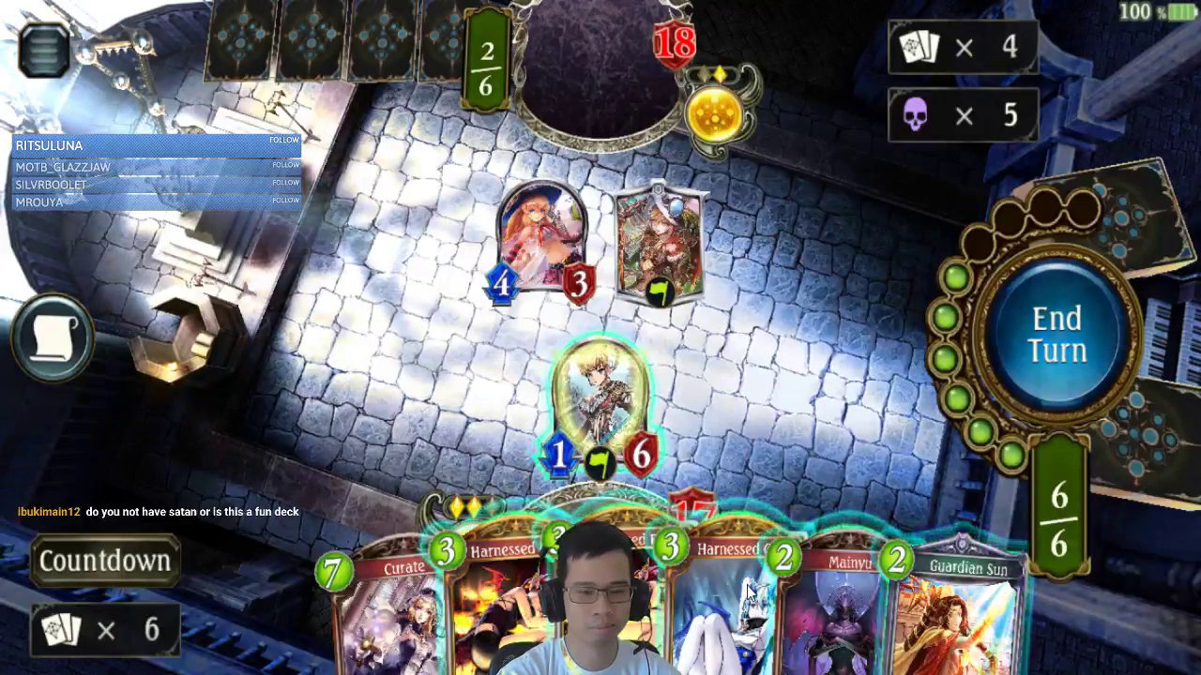
Step: Check the Harnessed Flame, Harnessed Glass and Mainyu card details, then play Guardian Sun and Mainyu
left_click(497, 609)
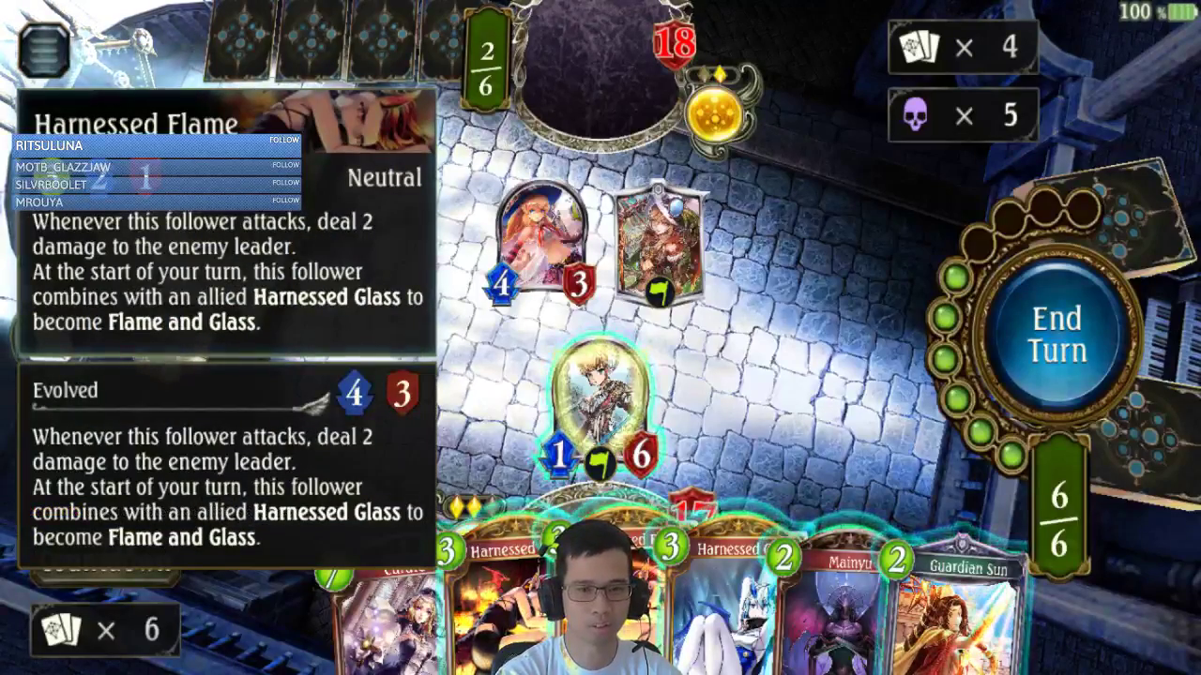
left_click(723, 601)
left_click(777, 431)
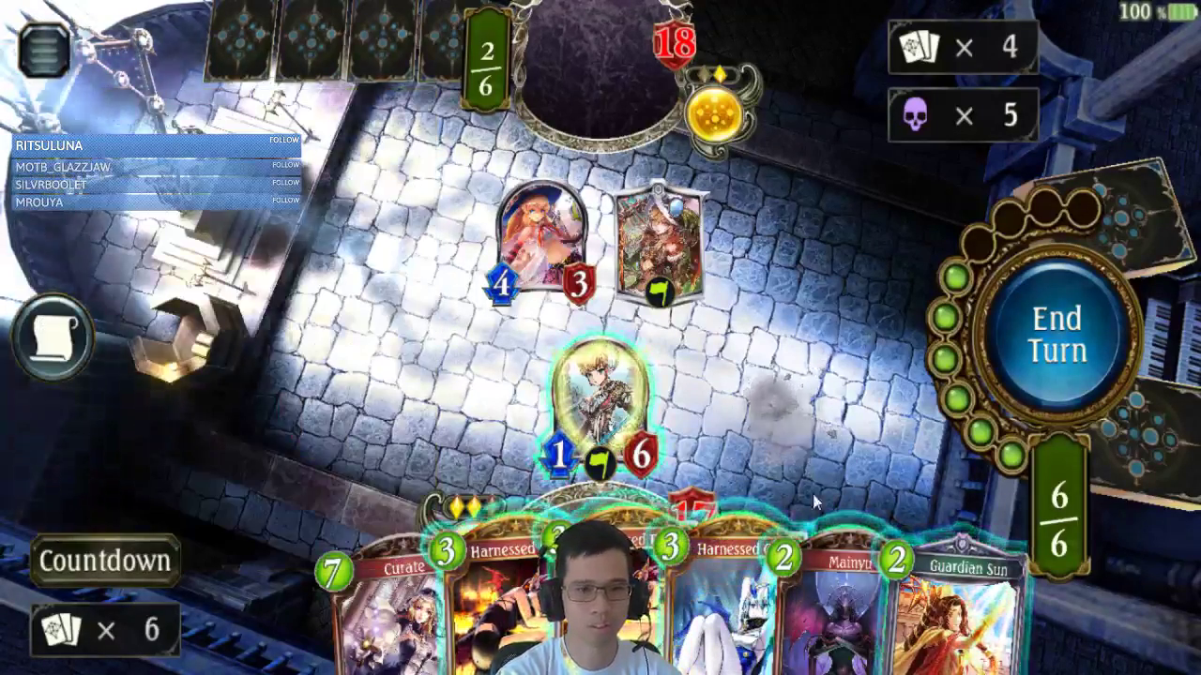
left_click(828, 600)
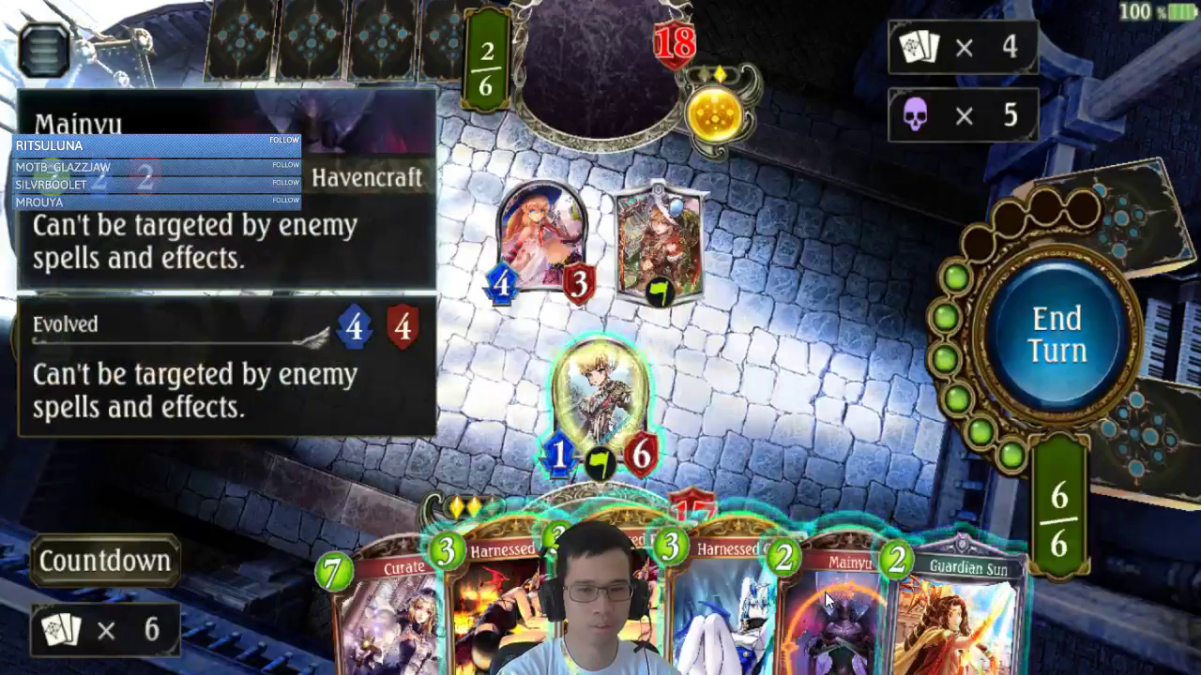
left_click_drag(957, 610, 886, 437)
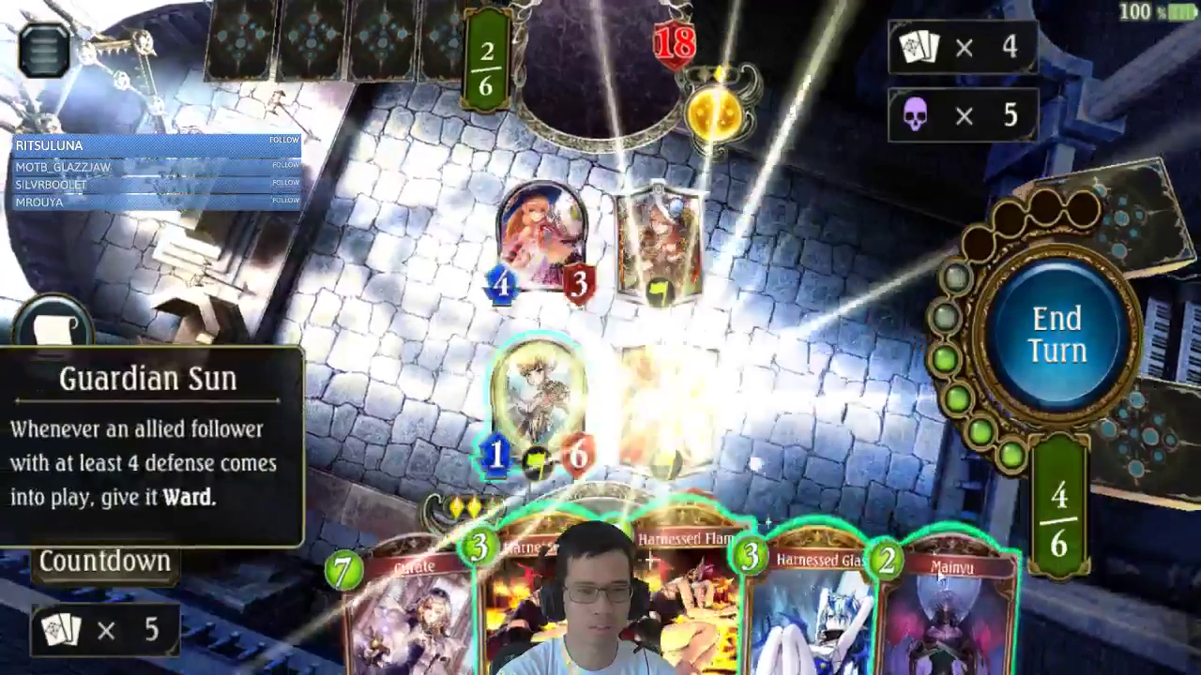
left_click_drag(950, 609, 797, 366)
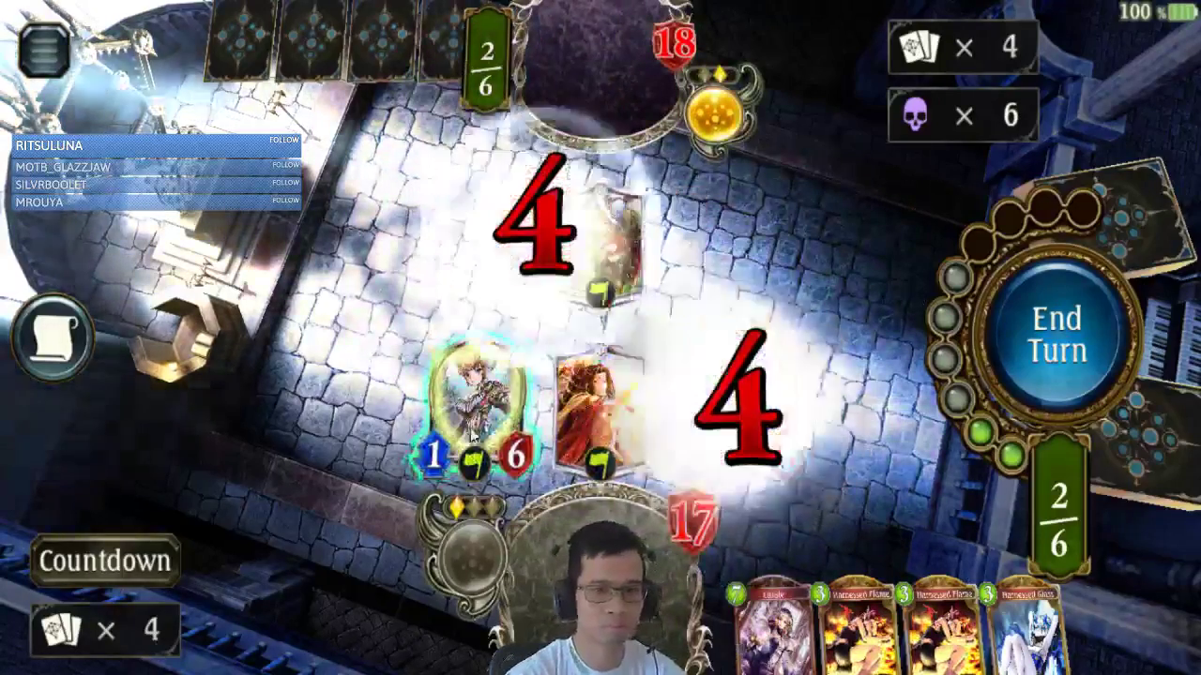
Step: End the turn and check Cleric Lancer's card details during the opponent's turn
left_click(998, 353)
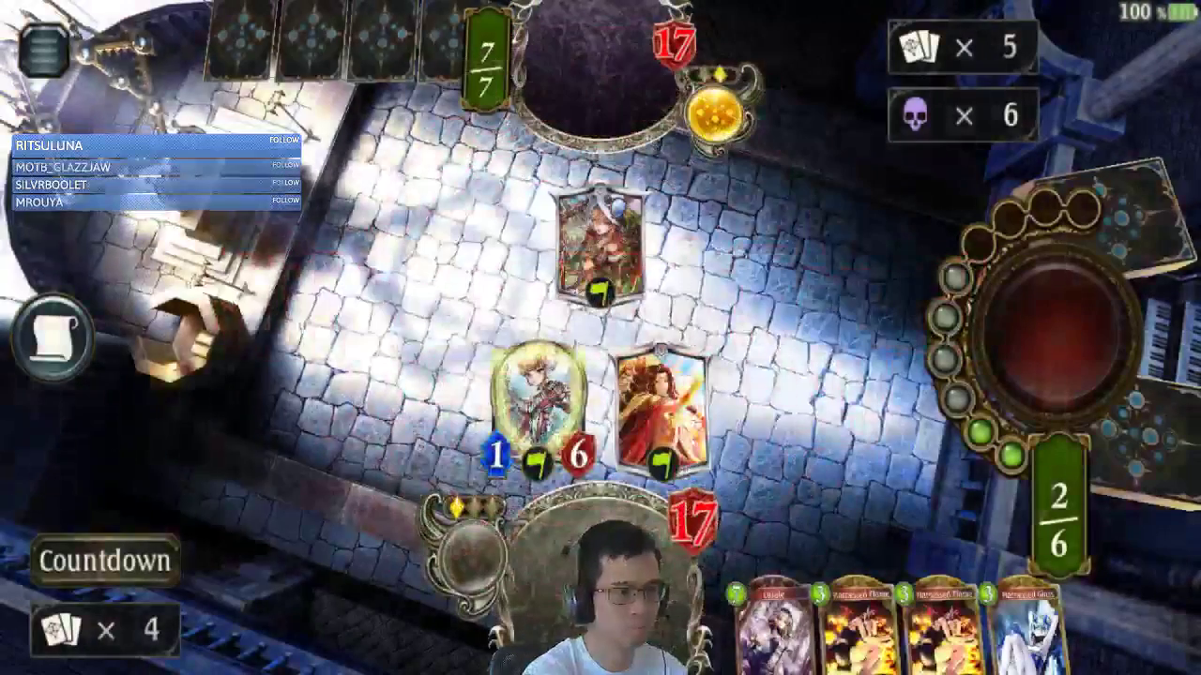
left_click(539, 403)
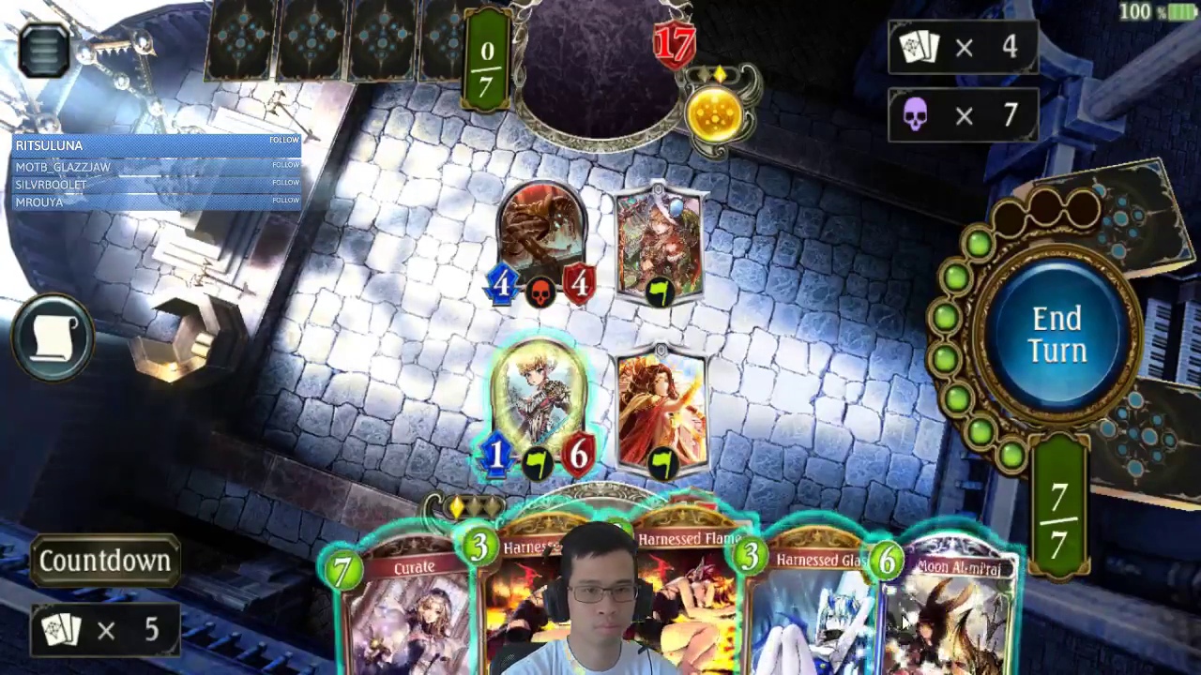
Step: Play Moon Al-mi'raj from the hand onto the board beside Guardian Sun
left_click_drag(975, 620, 567, 263)
left_click(568, 263)
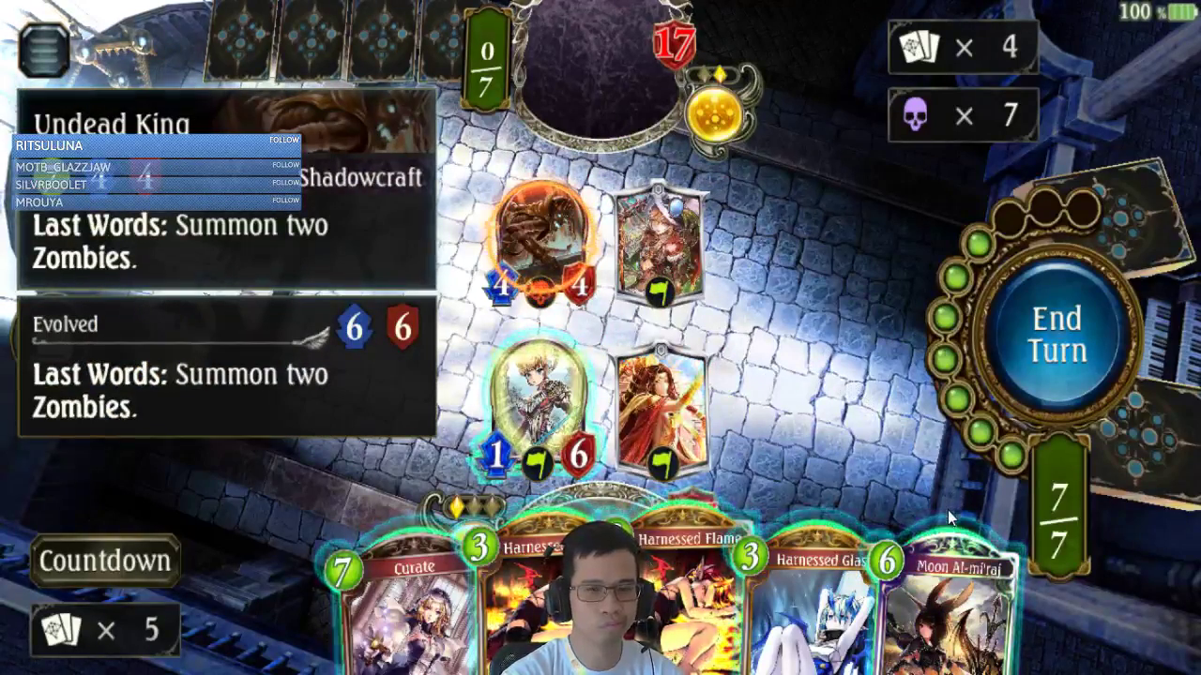
left_click_drag(952, 581, 914, 444)
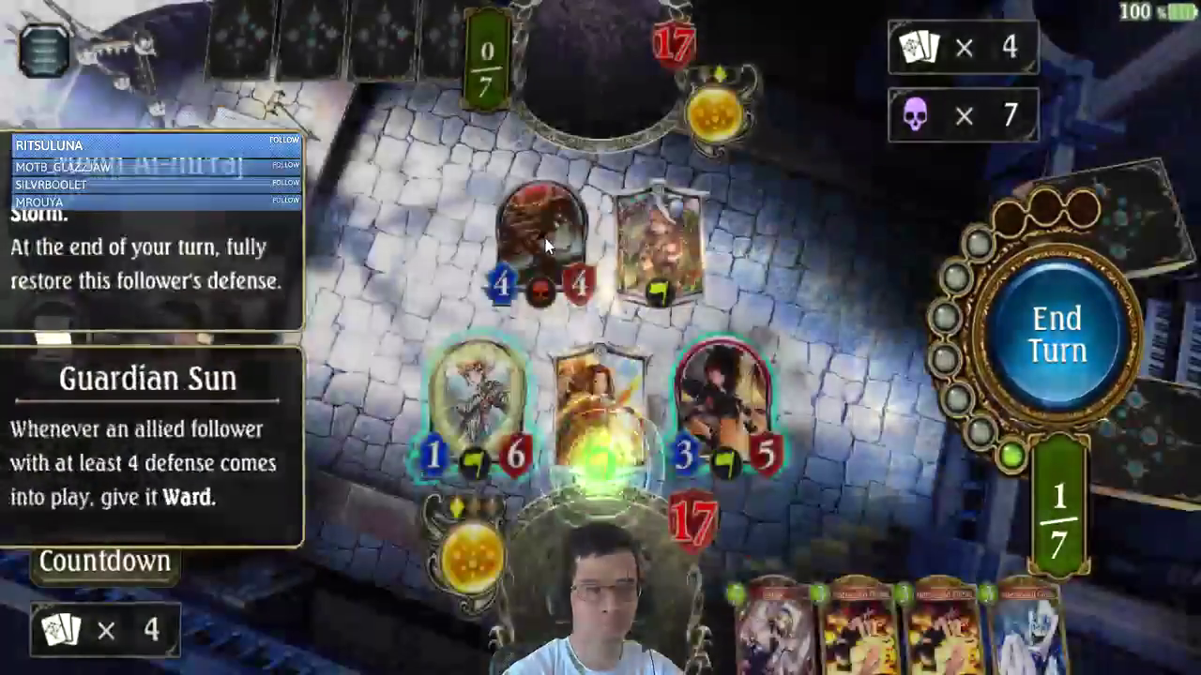
Step: Inspect the enemy Undead King's details and ability explanations, then close them
left_click(545, 239)
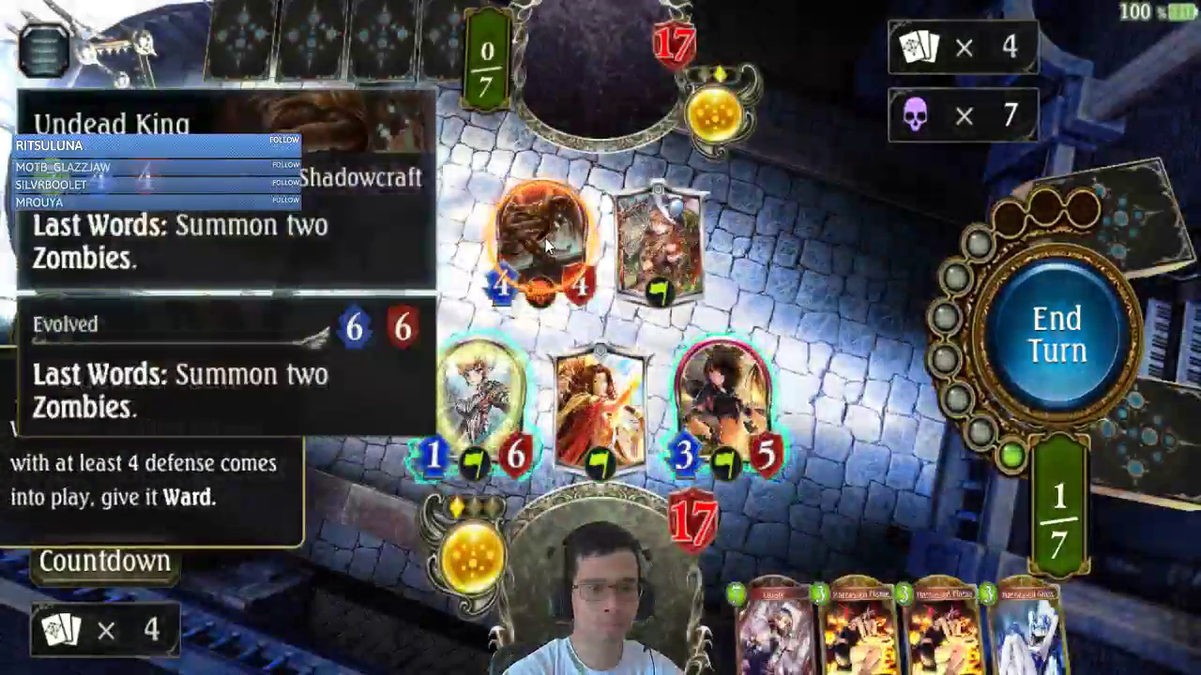
left_click(541, 253)
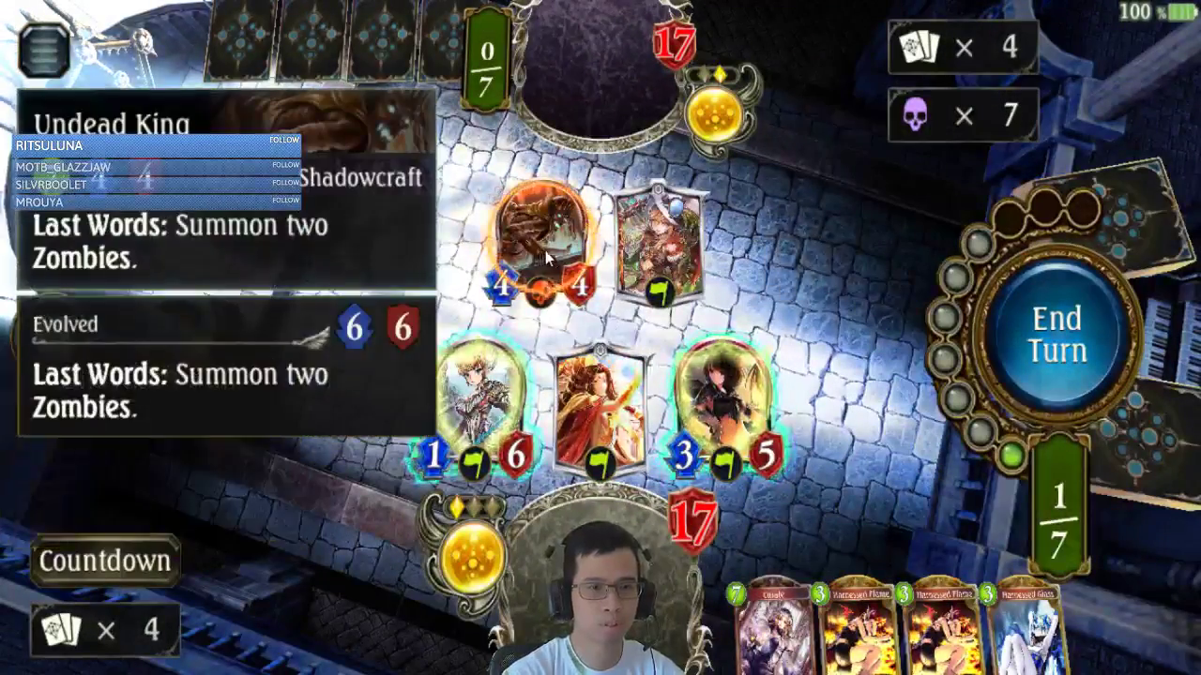
left_click(91, 416)
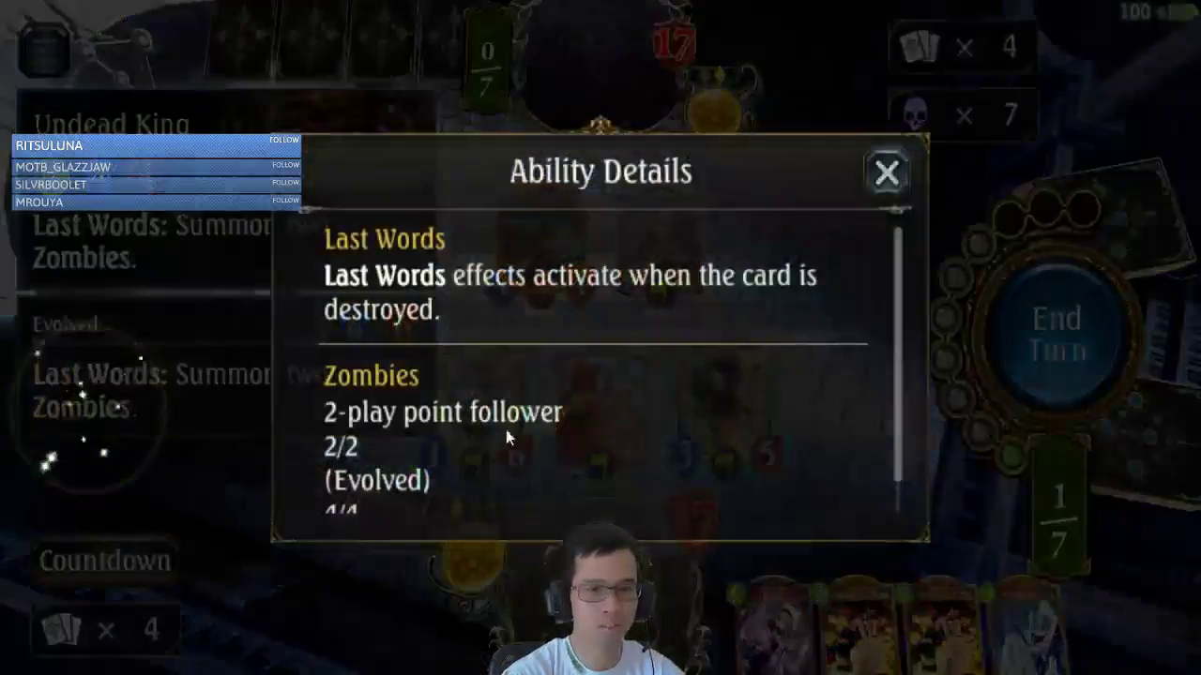
scroll(520, 446, "down", 2)
left_click(881, 172)
left_click(861, 263)
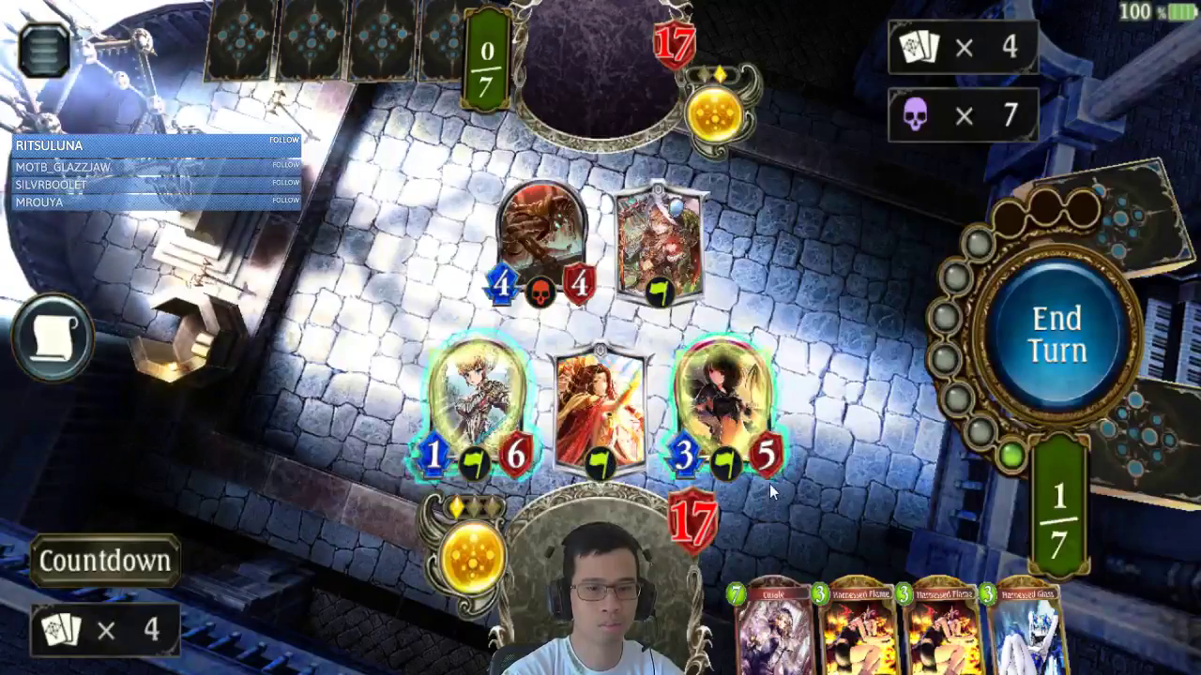
Step: Evolve Moon Al-mi'raj into a 5/7 and attack the enemy Undead King with it
left_click_drag(474, 553, 732, 403)
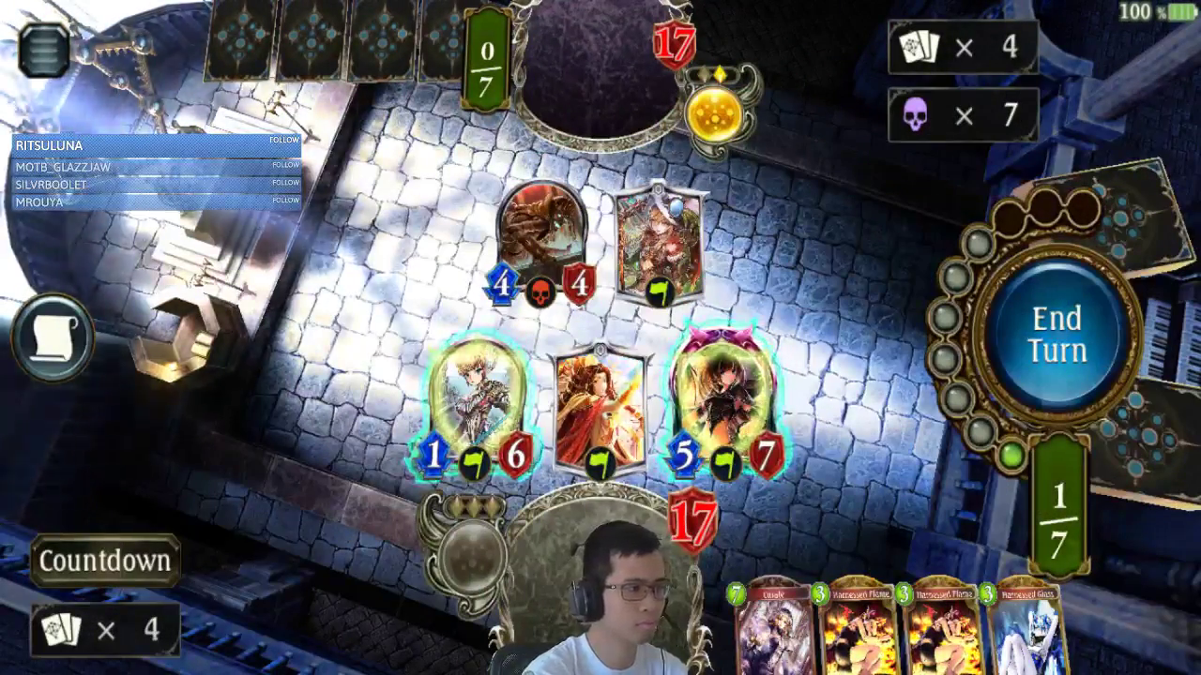
left_click_drag(765, 375, 541, 239)
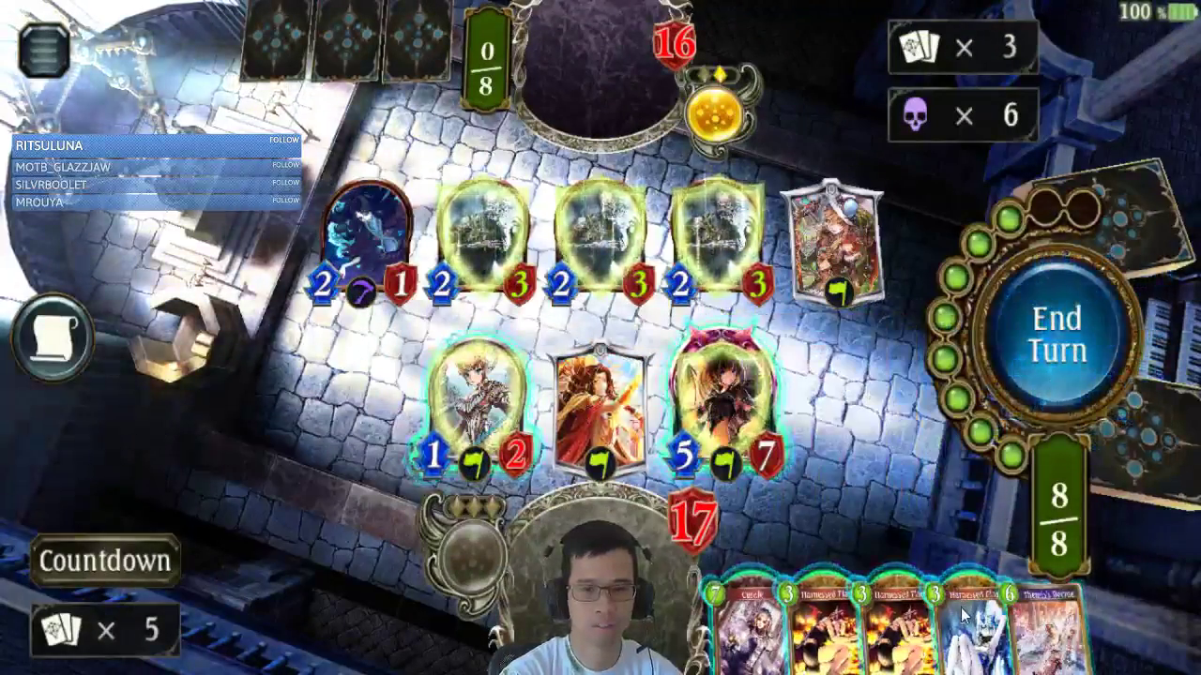
Step: Play Harnessed Glass and Harnessed Flame, then end the turn despite unused attacks
left_click_drag(960, 607, 657, 403)
left_click_drag(755, 600, 844, 422)
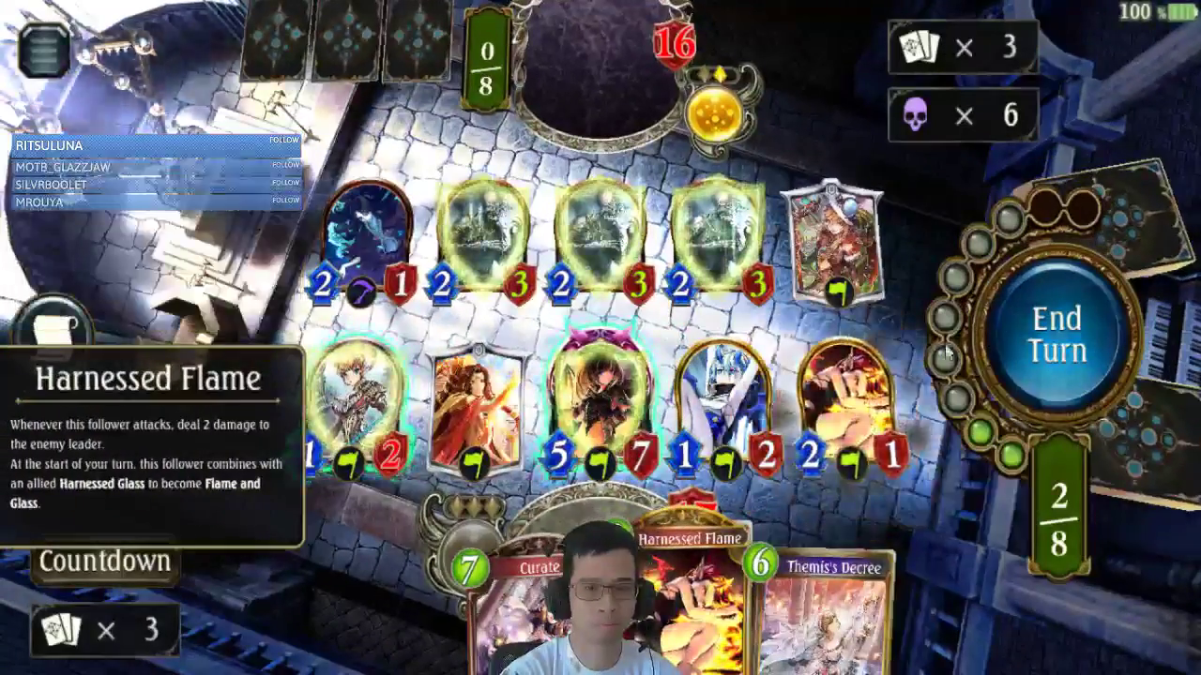
left_click(1052, 345)
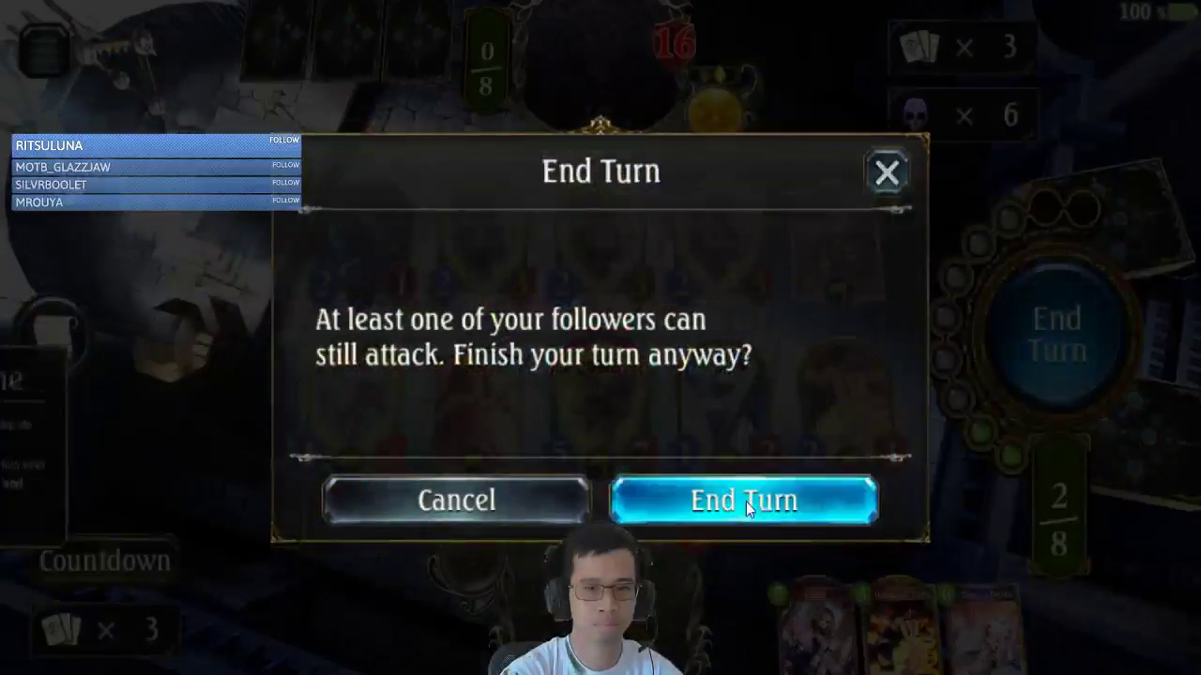
left_click(746, 502)
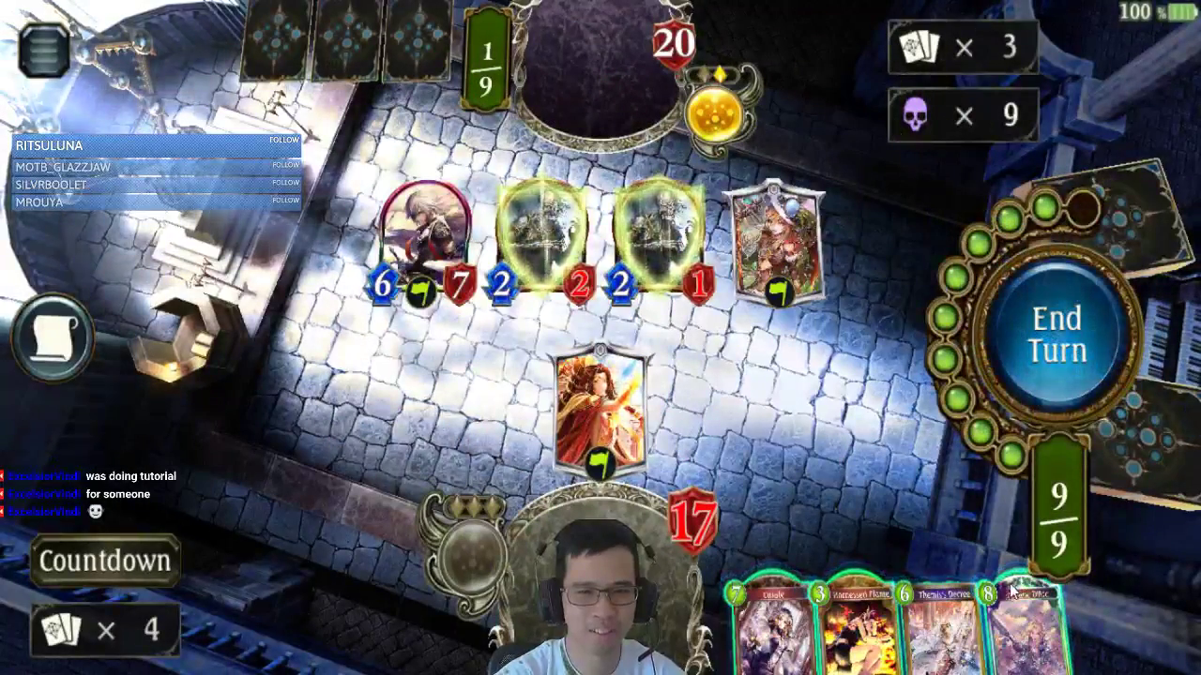
Step: Play Themis's Decree to destroy all followers, then end turn 9 despite playable cards
left_click_drag(942, 623, 903, 483)
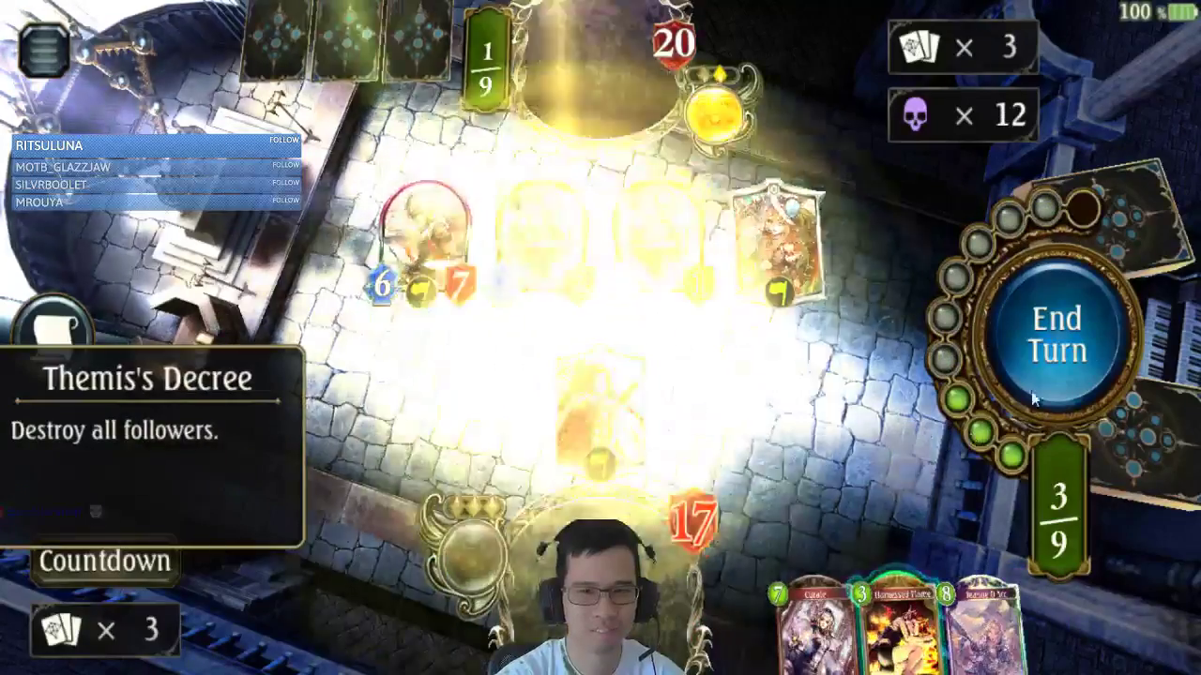
left_click(1066, 351)
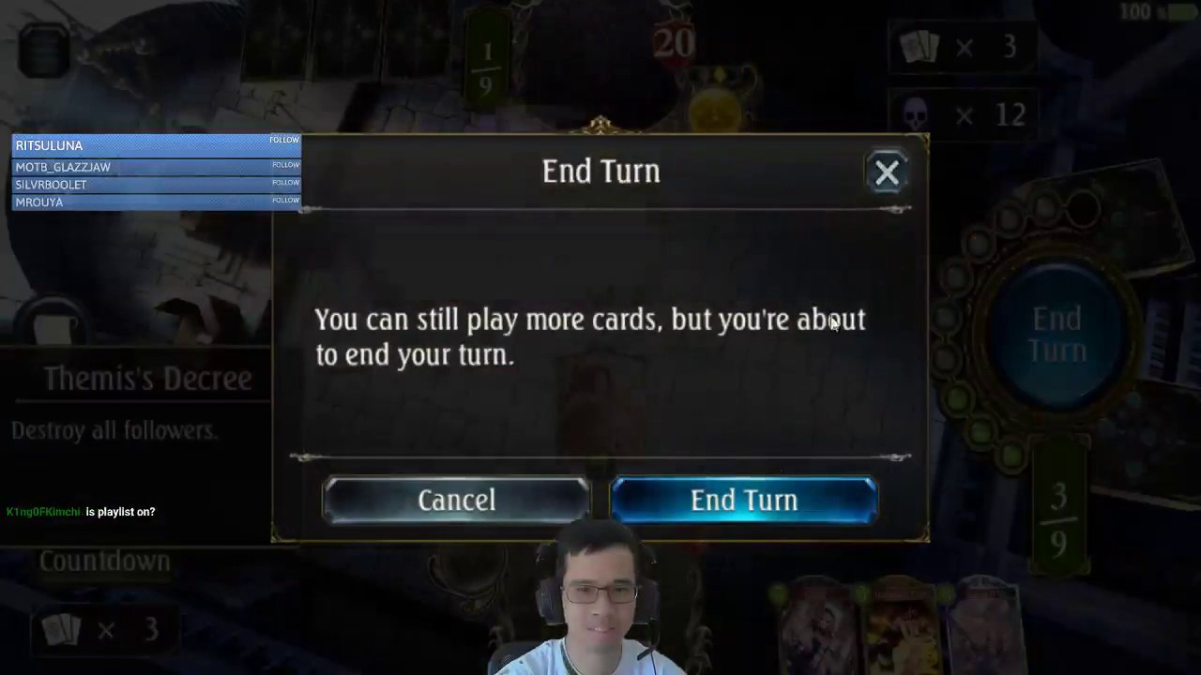
left_click(886, 172)
left_click(1034, 352)
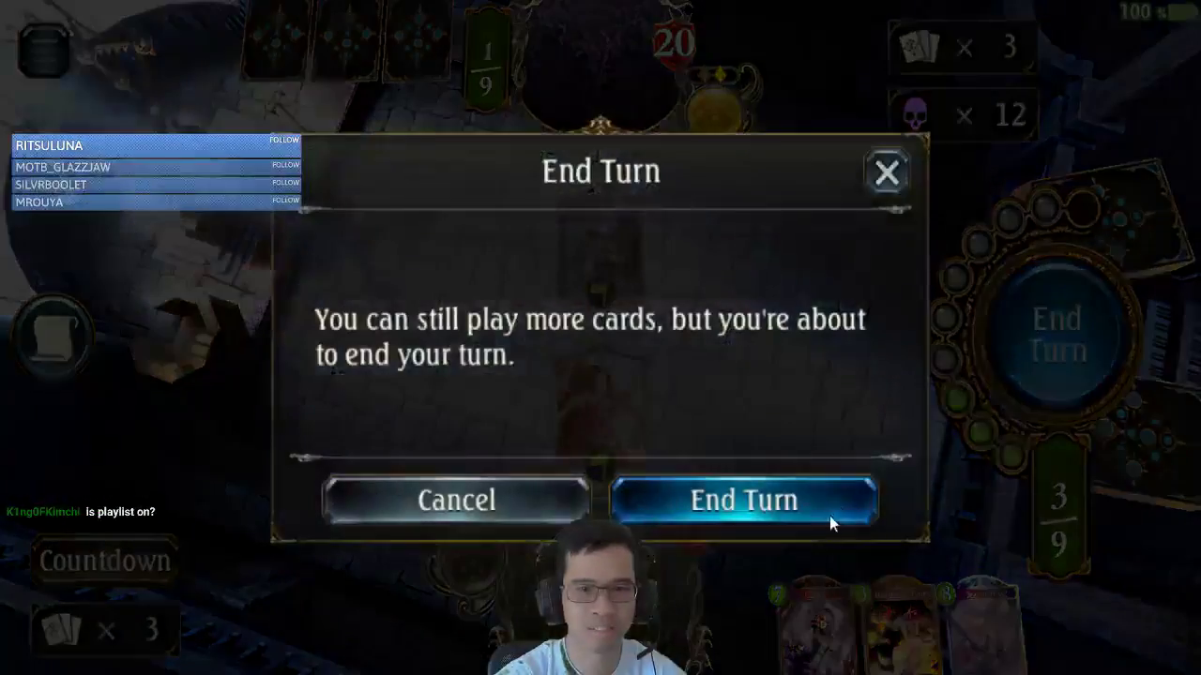
left_click(829, 516)
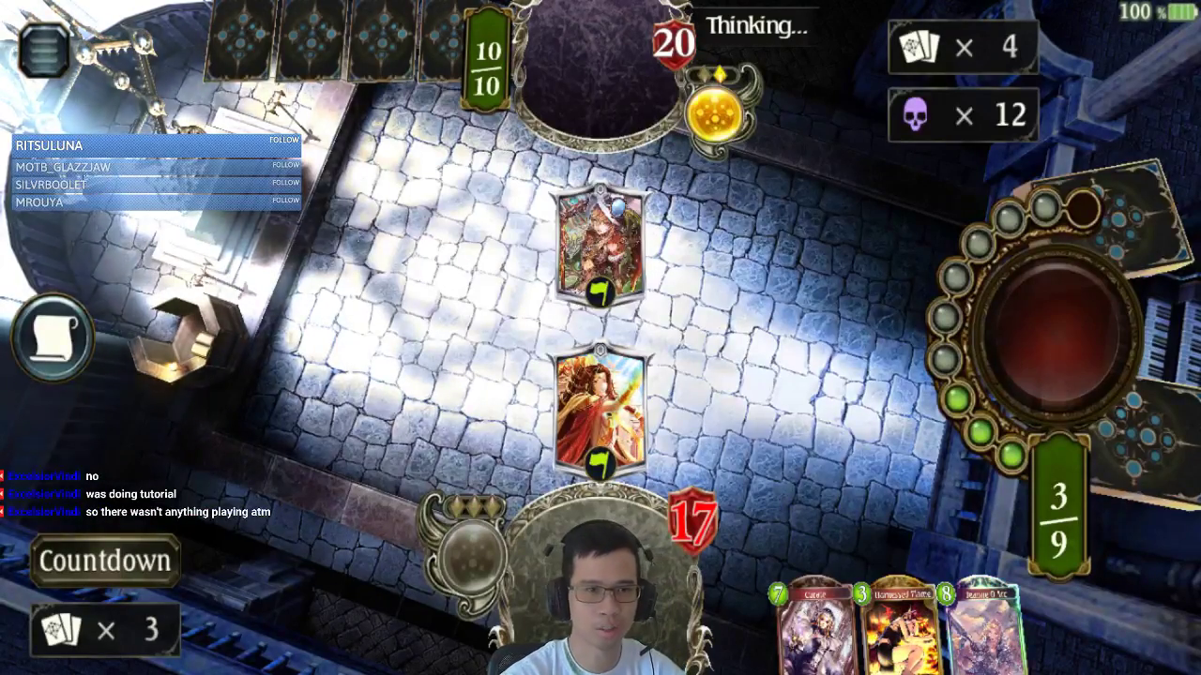
Step: Set the Music slider to 7 in Battle Menu Settings, save, and resume the match
left_click(43, 49)
left_click(723, 53)
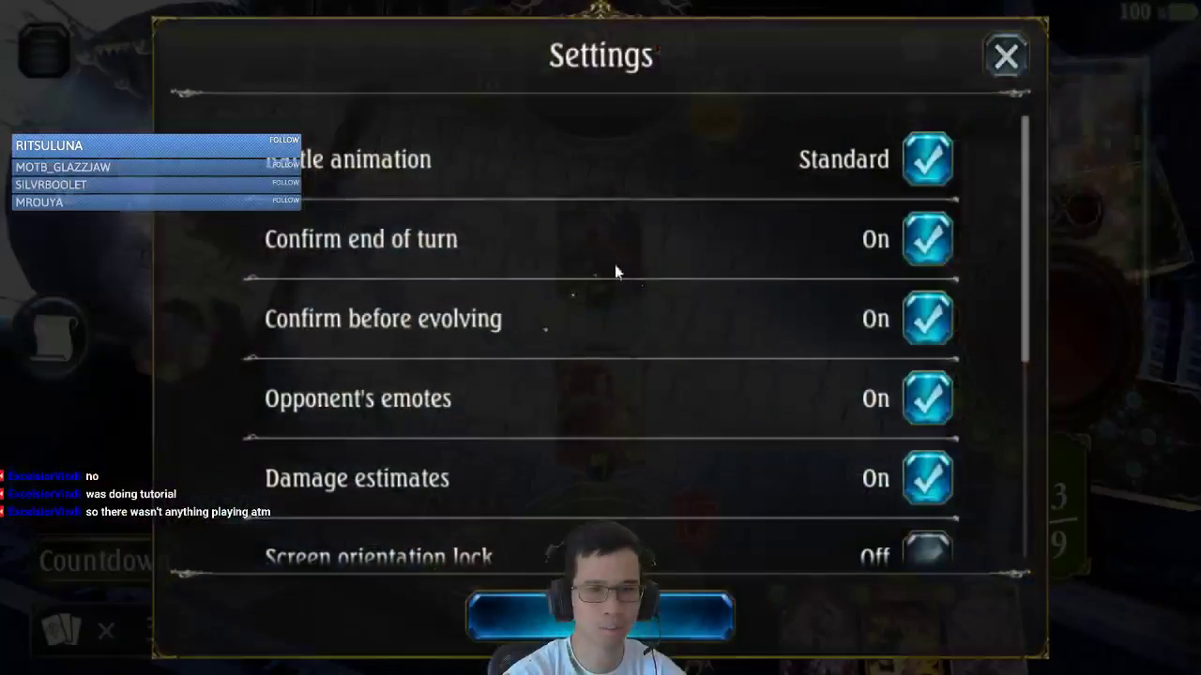
left_click_drag(1025, 290, 1037, 554)
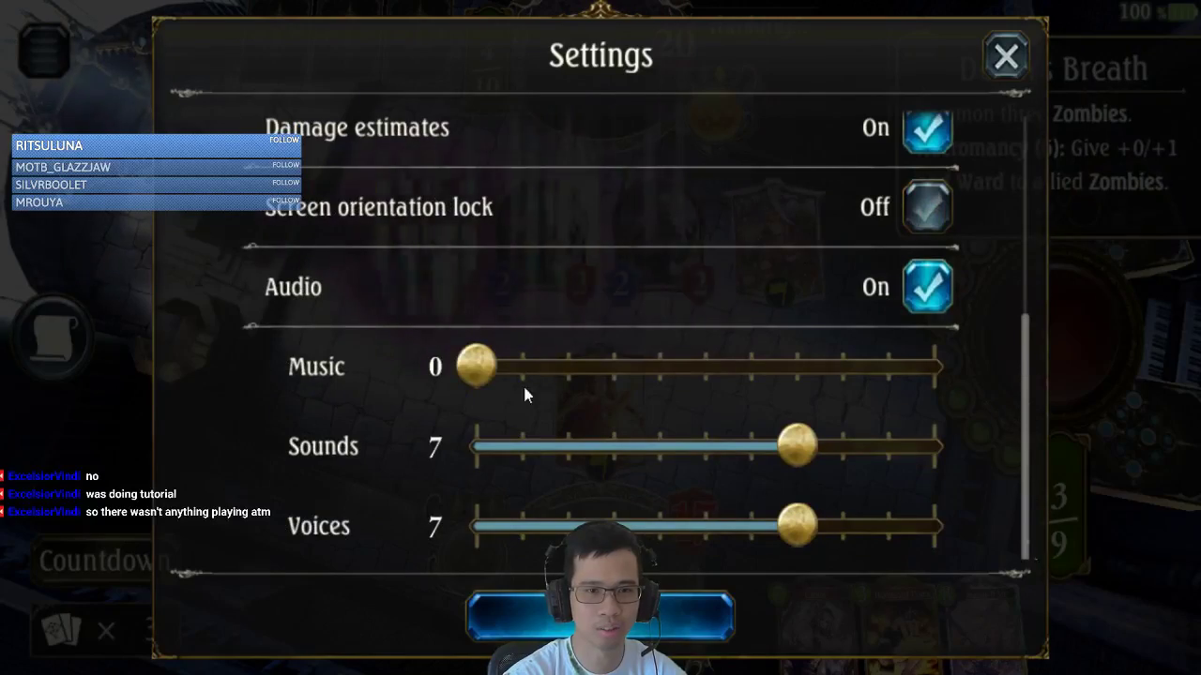
left_click(796, 367)
left_click(656, 615)
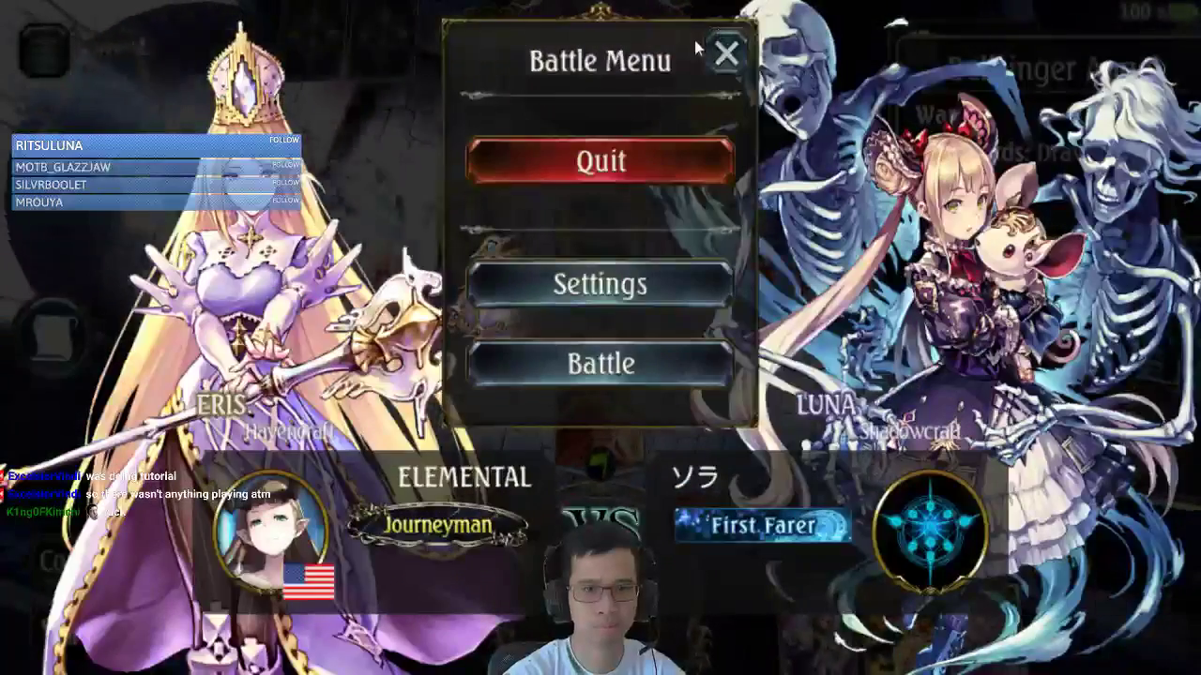
left_click(724, 53)
left_click(838, 302)
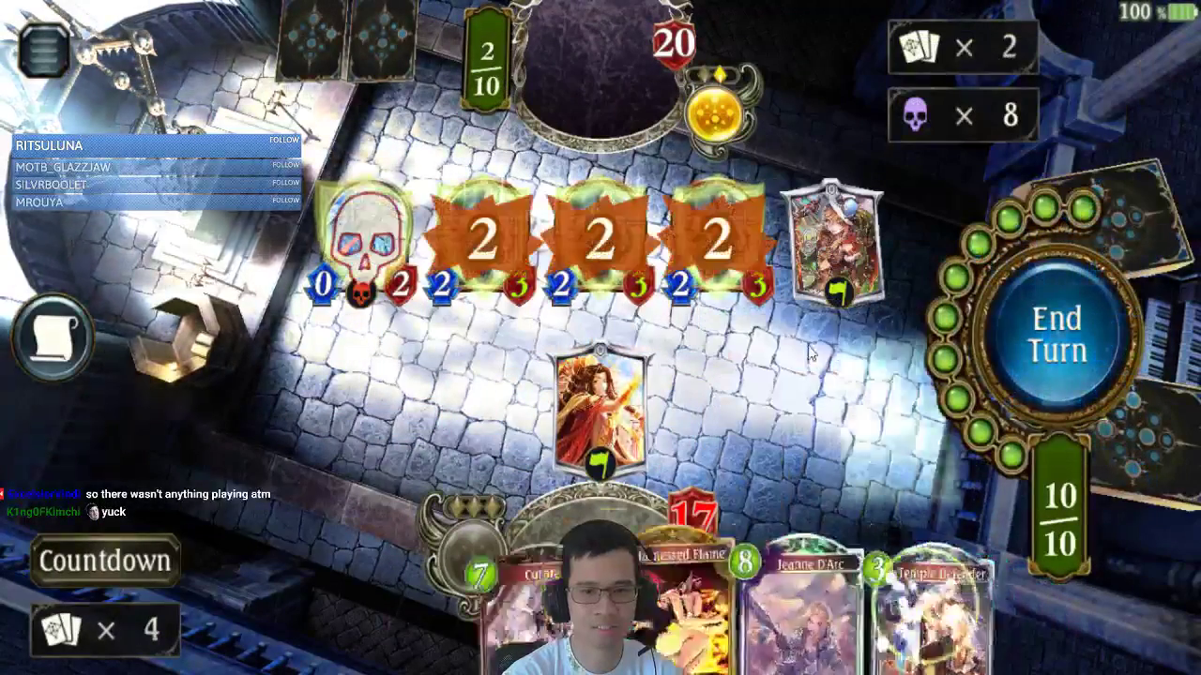
Step: Play Jeanne D'Arc to deal 2 damage to all enemy followers, then end the turn
mouse_move(731, 610)
left_mouse_down()
mouse_move(647, 390)
mouse_move(770, 617)
left_mouse_up()
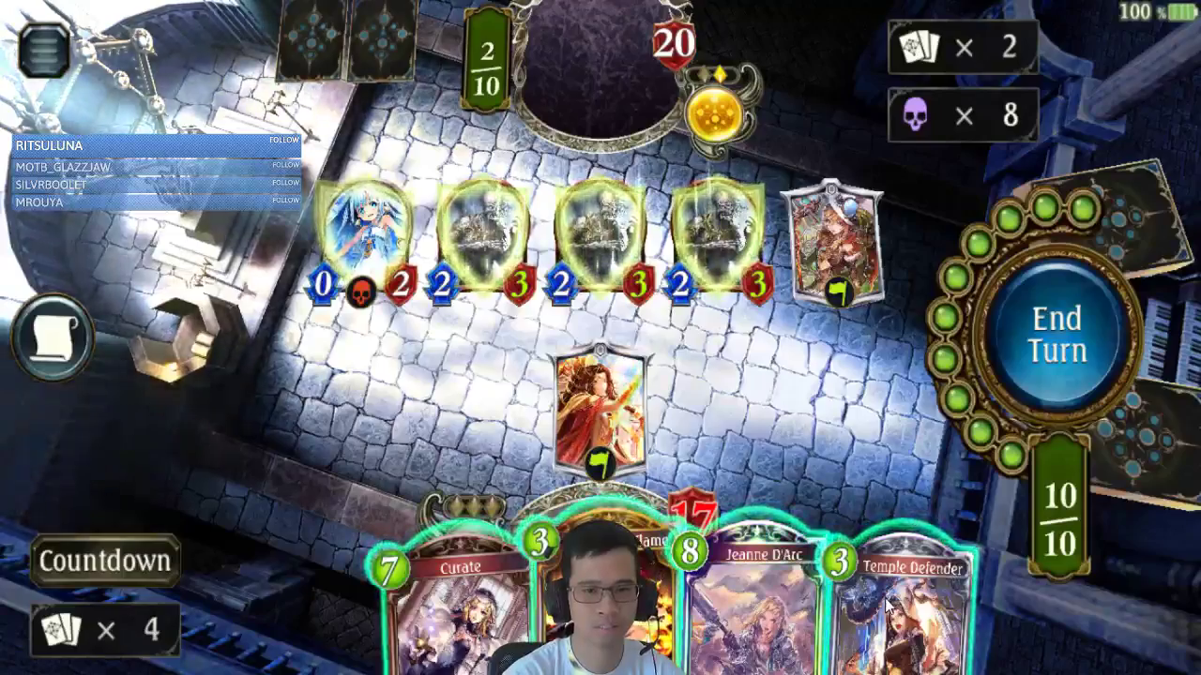
left_click_drag(736, 597, 778, 375)
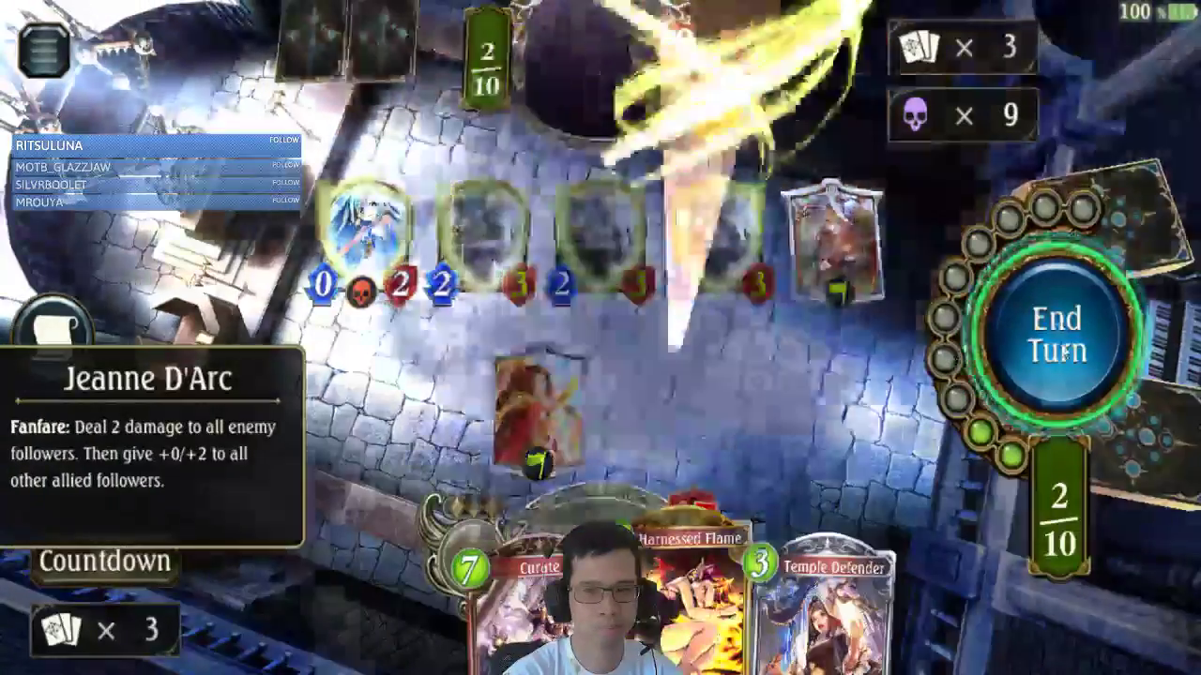
left_click(1060, 349)
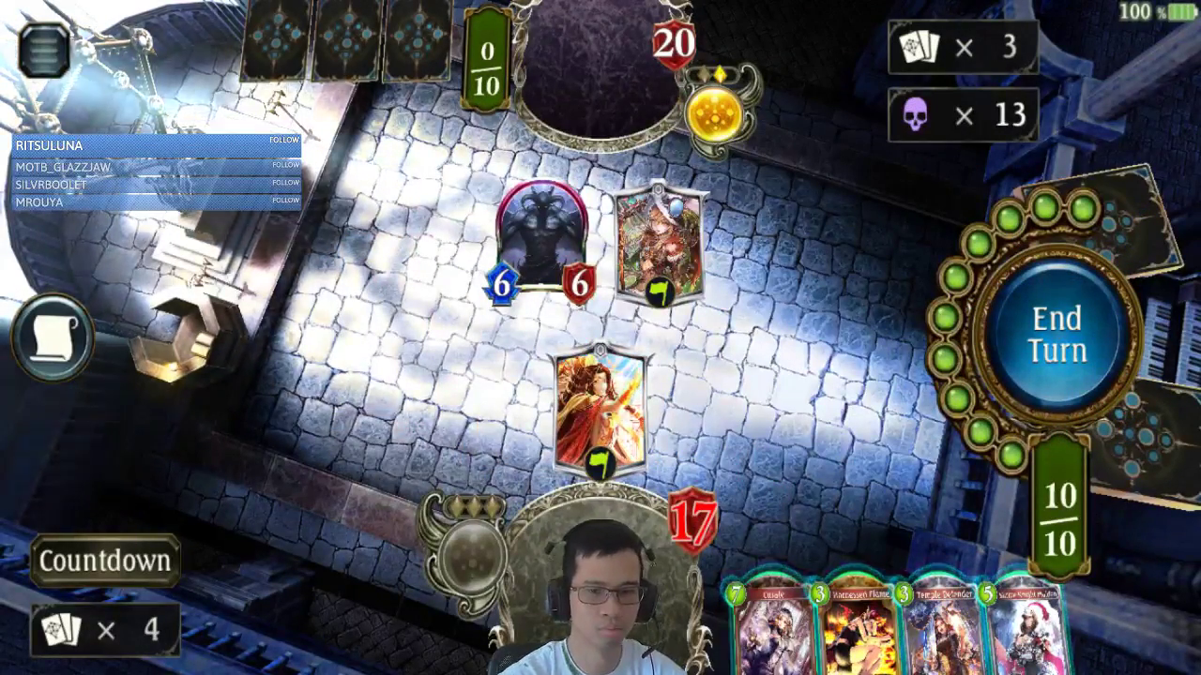
Step: Play Shrine Knight Maiden and Temple Defender, keeping Harnessed Flame in the hand
mouse_move(999, 615)
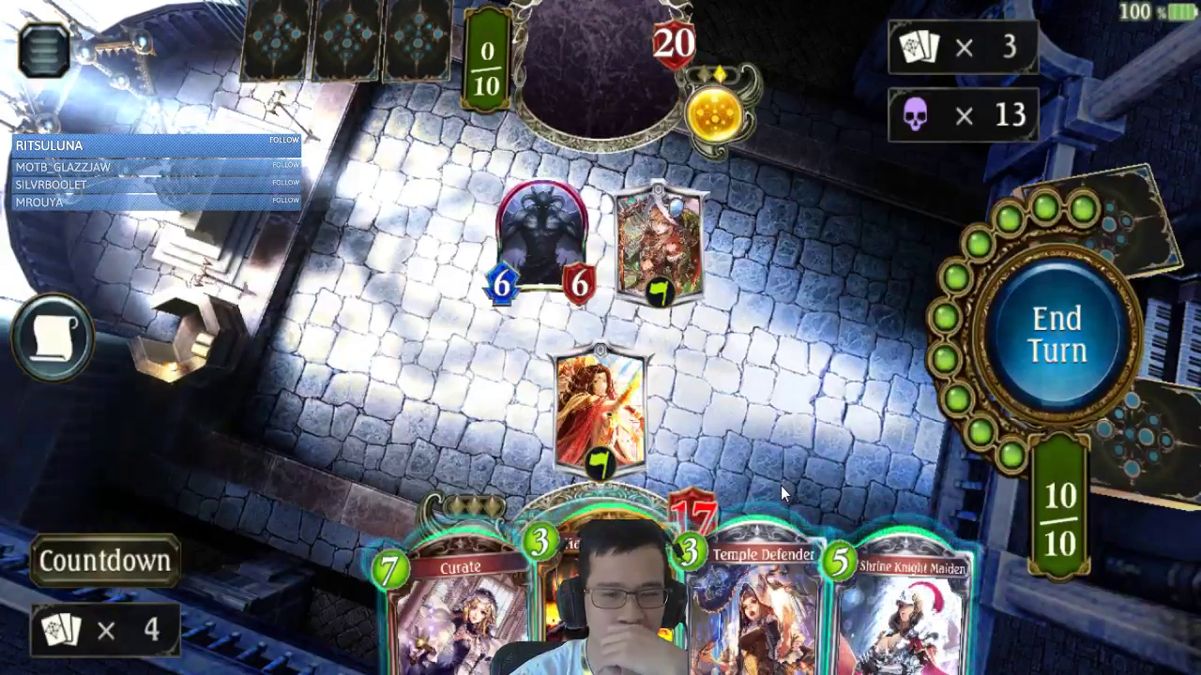
left_click_drag(901, 600, 806, 329)
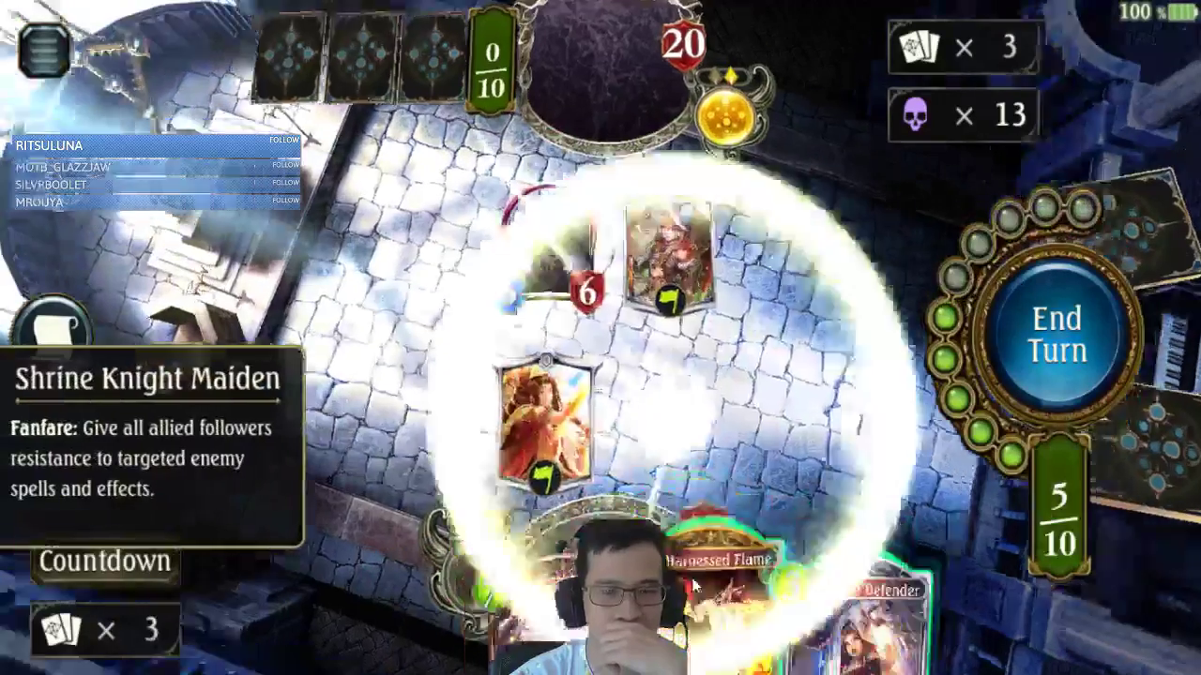
left_click_drag(699, 601, 736, 411)
left_click_drag(821, 605, 847, 332)
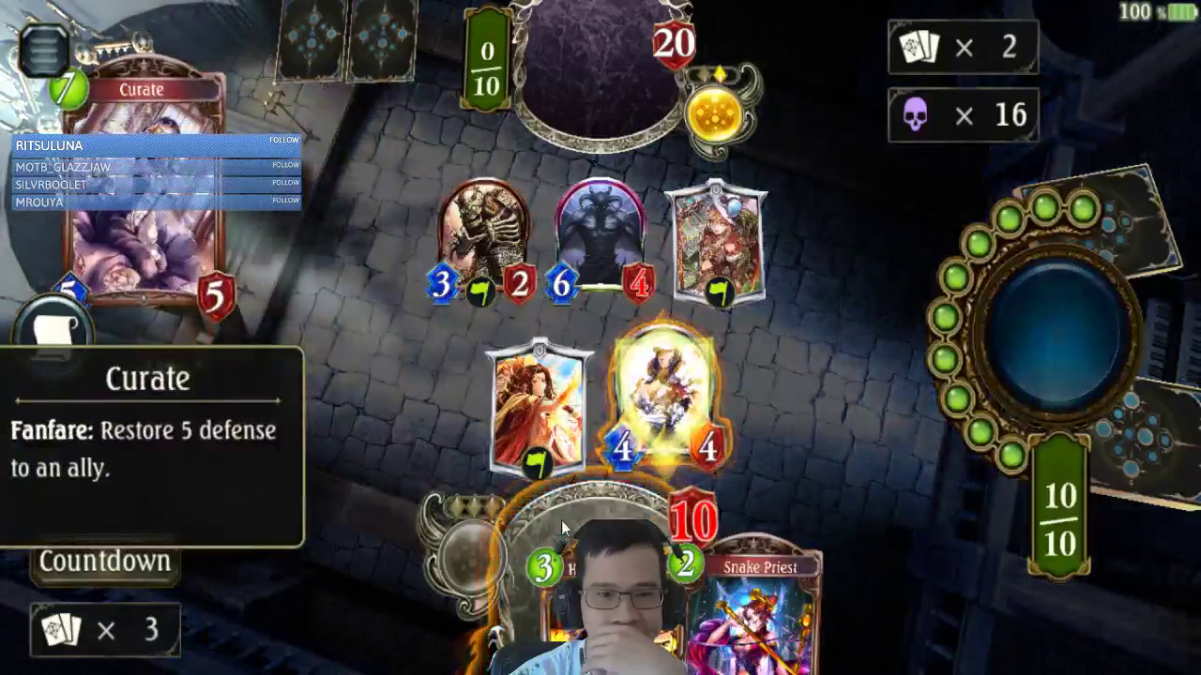
Step: Heal your own leader to 15 with Curate, then end the turn
left_click(561, 520)
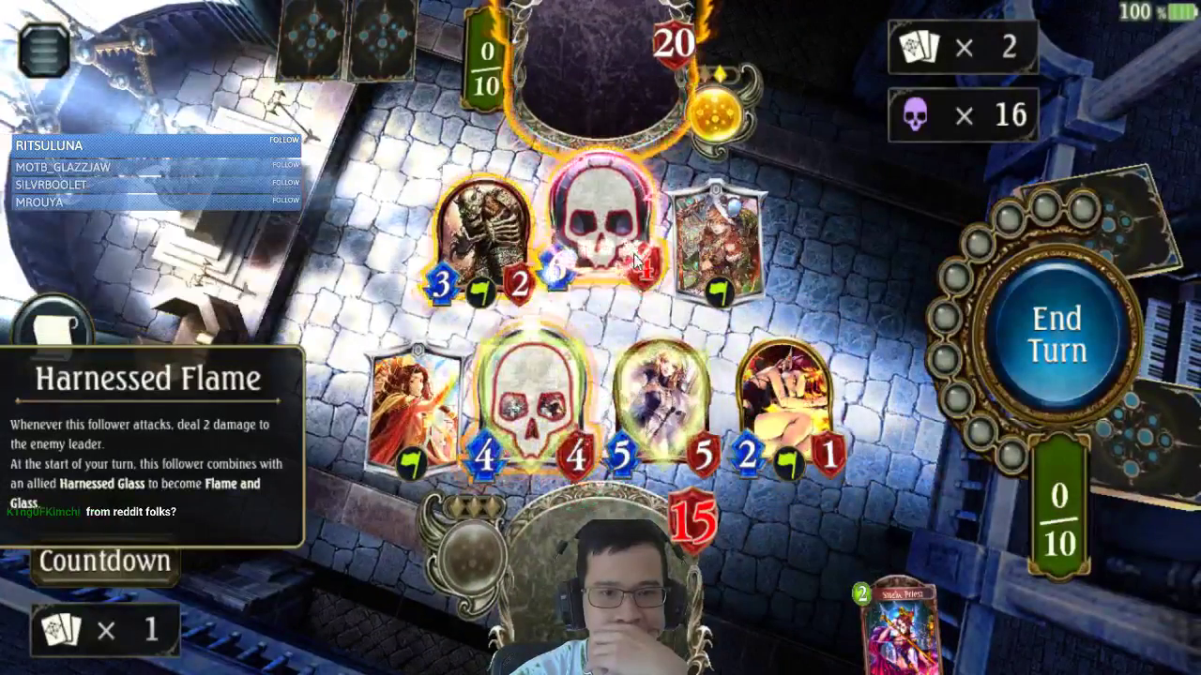
left_click(1057, 333)
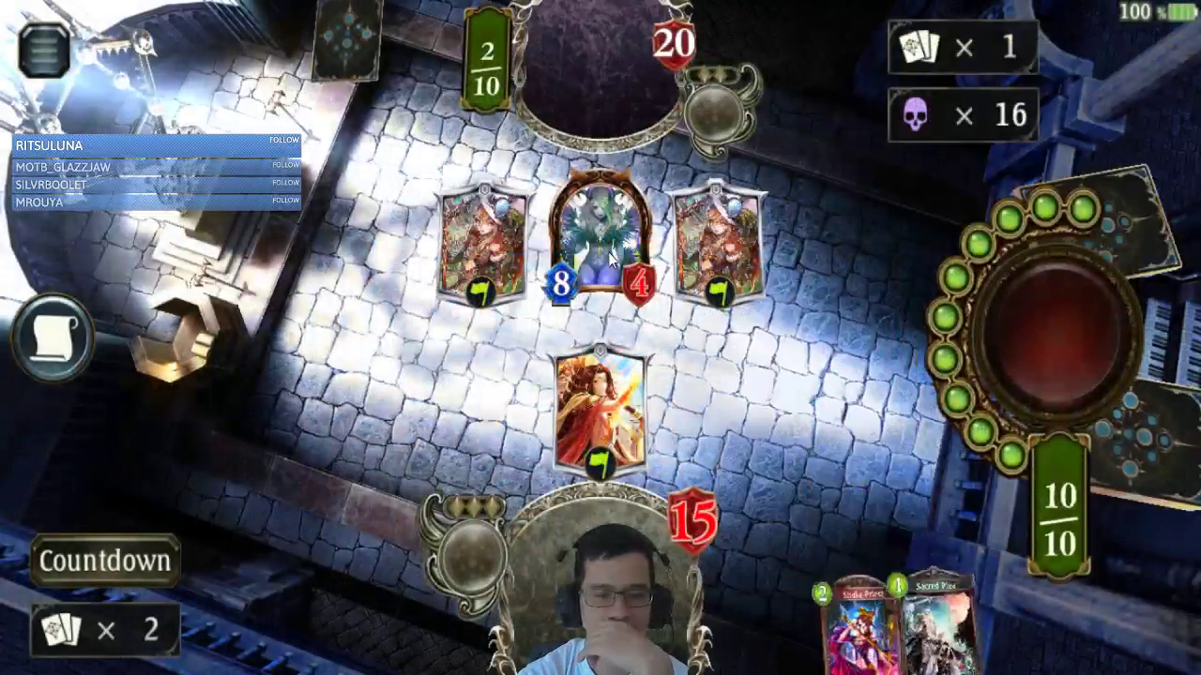
Step: Inspect the opponent's Orcus, play Sacred Plea onto the board, and end the turn
left_click(600, 235)
left_click_drag(941, 614, 610, 357)
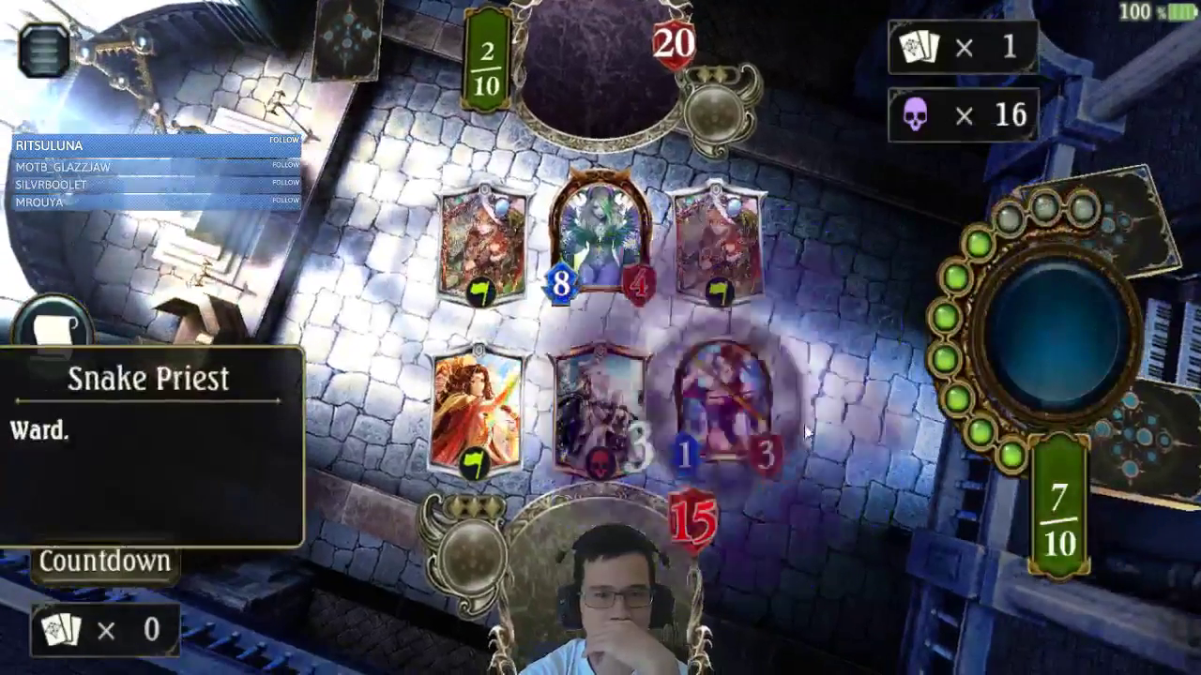
left_click(601, 225)
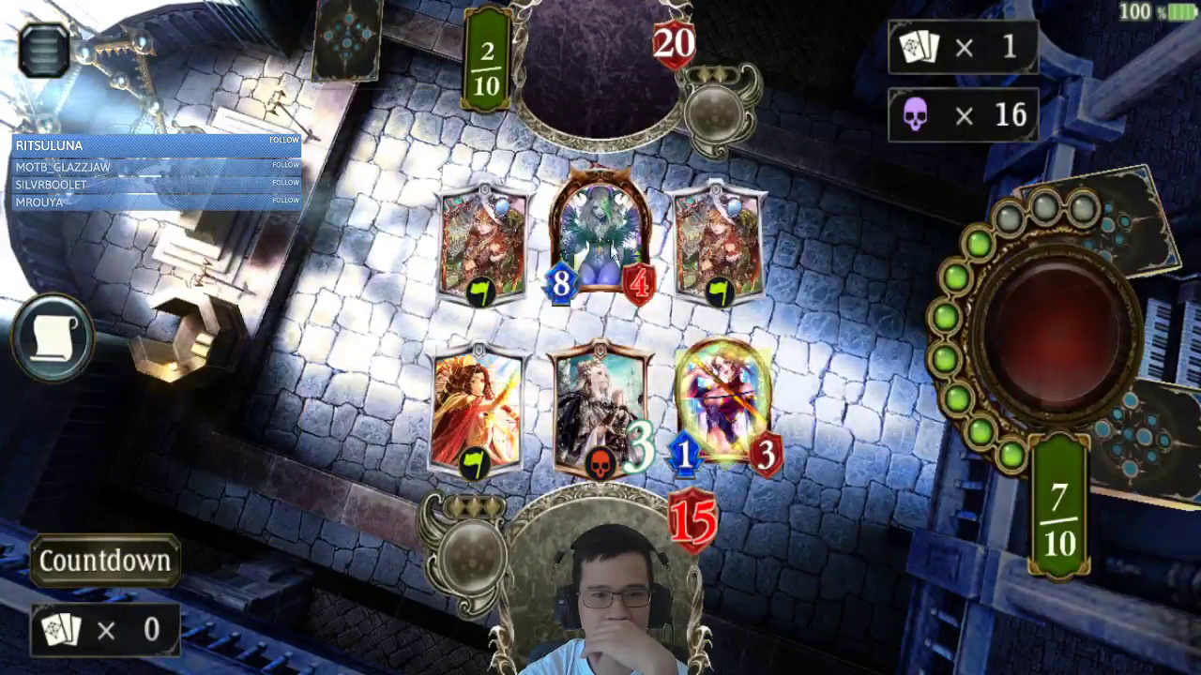
left_click(1041, 319)
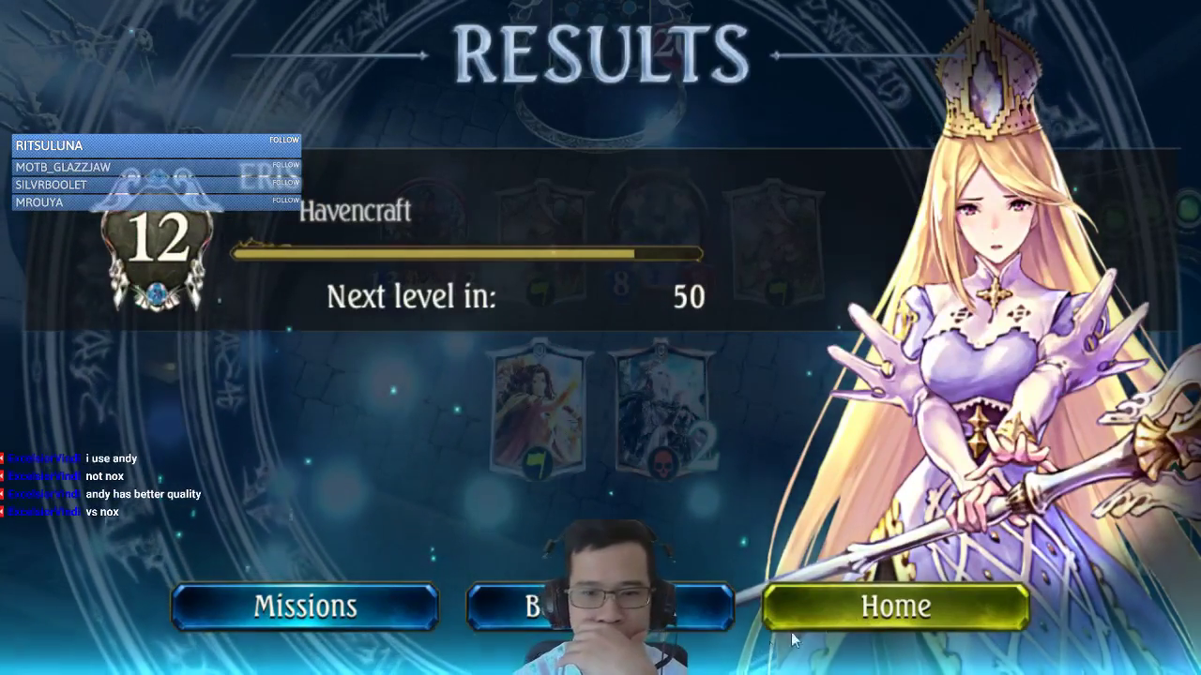
Step: Leave the results screen and return to the Shadowverse home screen
left_click(930, 590)
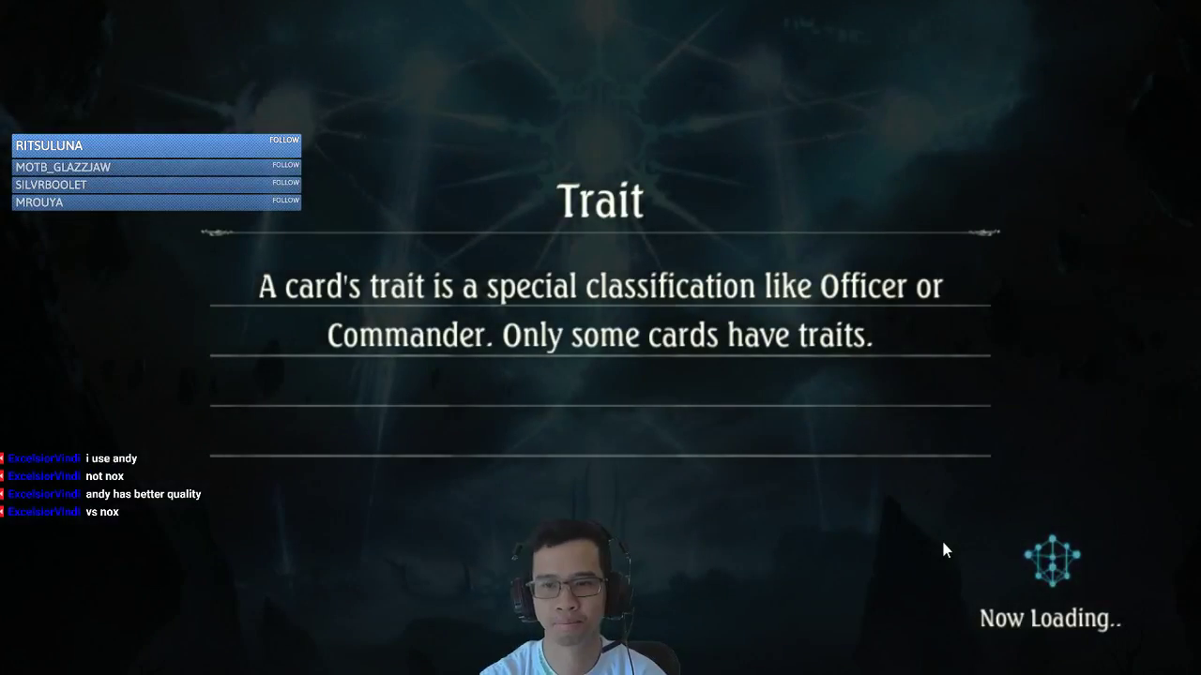